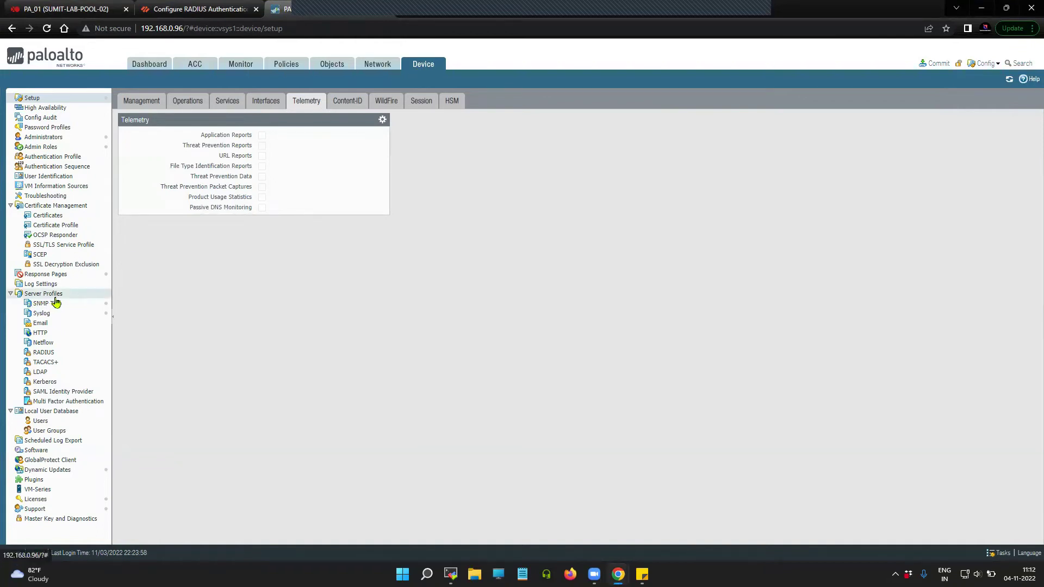
# Go to Device > Server Profiles > RADIUS and add a new RADIUS server profile.
pyautogui.click(44, 353)
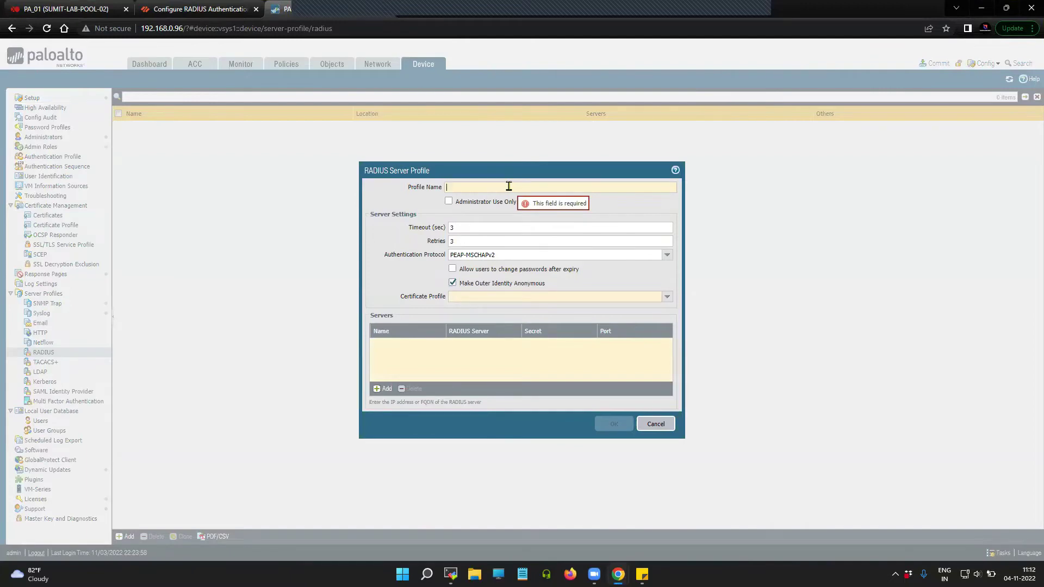
# Enter RADIUS_PROFILE as the profile name.
pyautogui.write('Radius_')
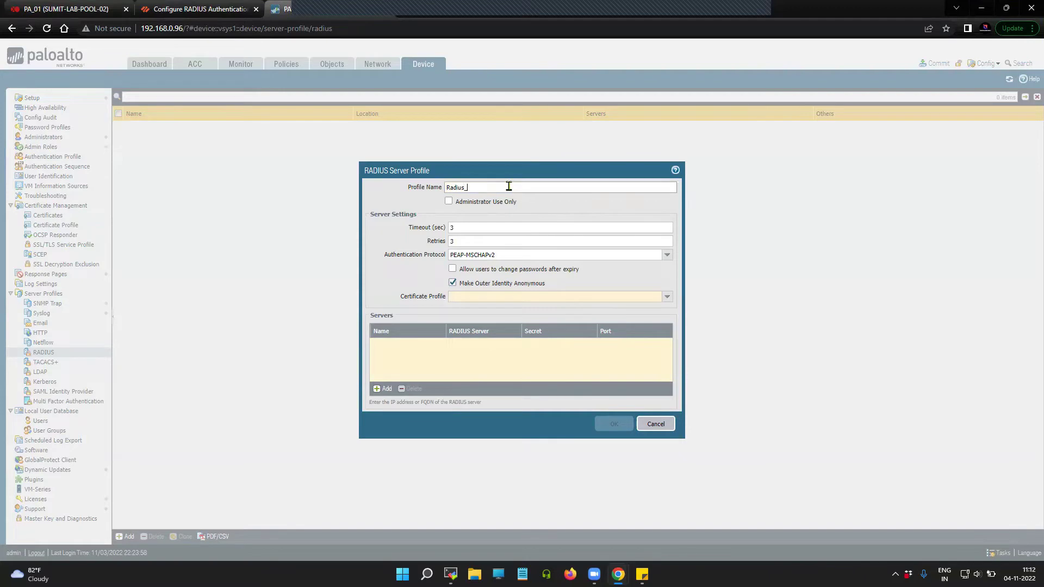
pyautogui.press('BackSpace')
pyautogui.press('BackSpace')
pyautogui.press('BackSpace')
pyautogui.press('BackSpace')
pyautogui.press('BackSpace')
pyautogui.press('BackSpace')
pyautogui.write('RA')
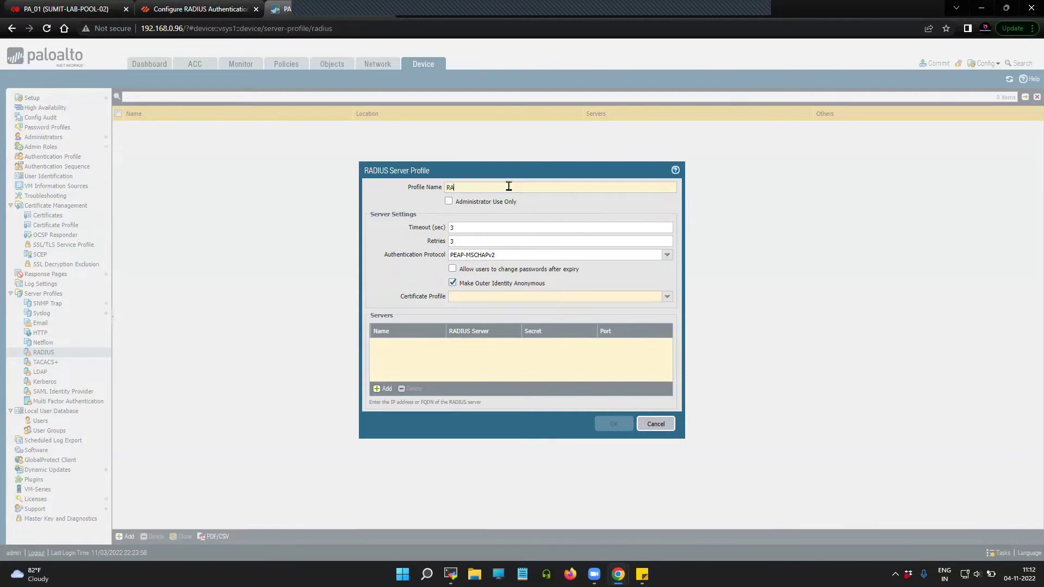
pyautogui.write('DIUS_P')
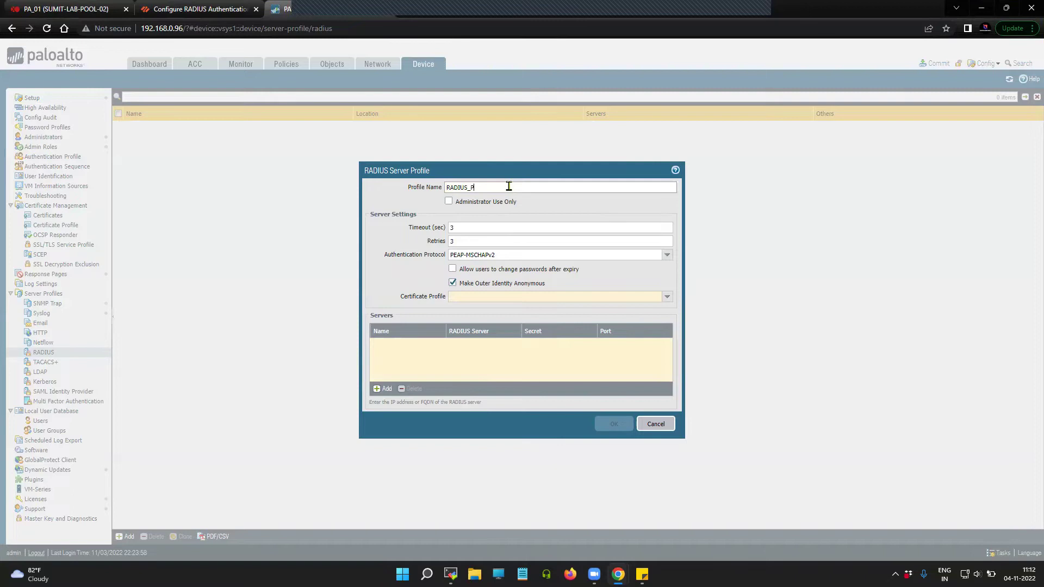
pyautogui.write('ROFILE')
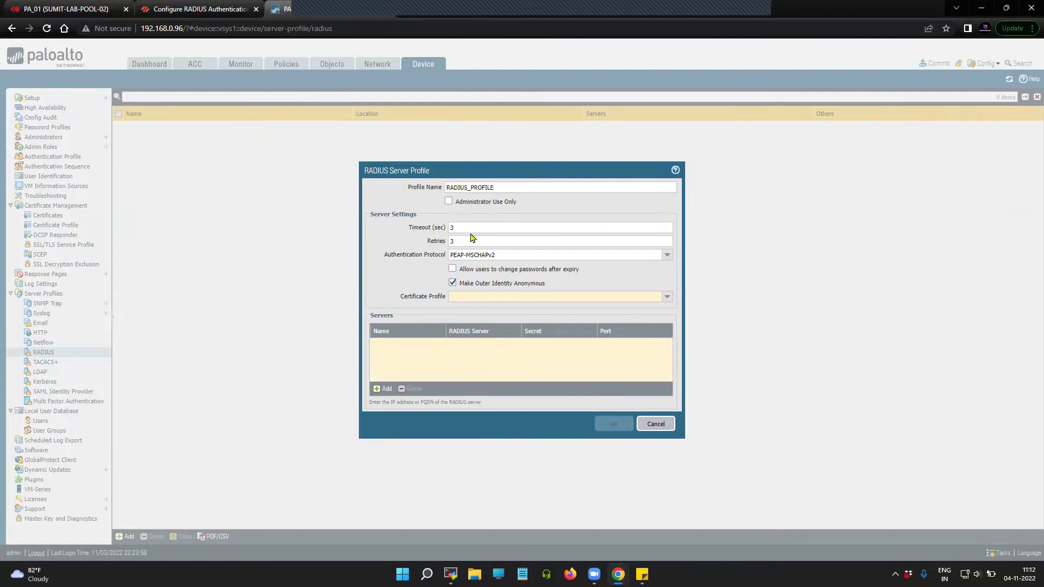
# Review the Timeout and Authentication Protocol settings in the profile dialog.
pyautogui.moveTo(402, 229); pyautogui.dragTo(446, 242)
pyautogui.click(416, 269)
pyautogui.moveTo(386, 258); pyautogui.dragTo(447, 257)
# Set the authentication protocol to CHAP.
pyautogui.click(667, 256)
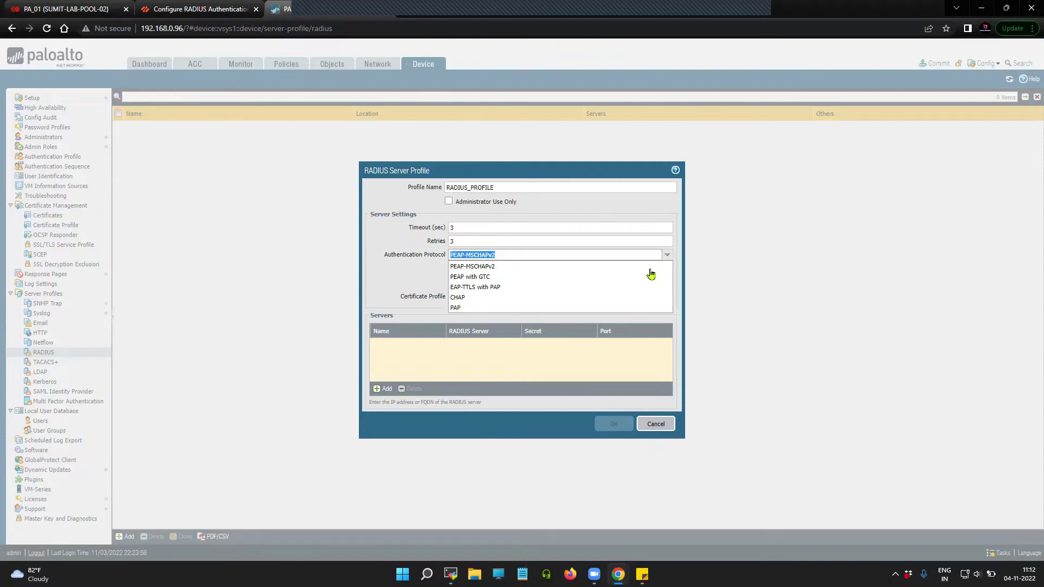
pyautogui.click(541, 298)
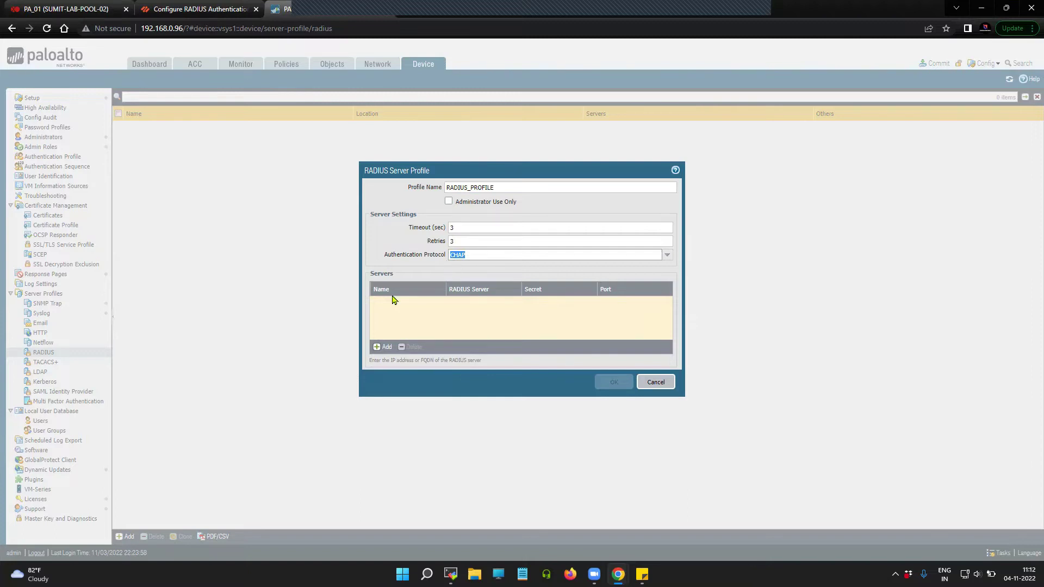
pyautogui.click(386, 242)
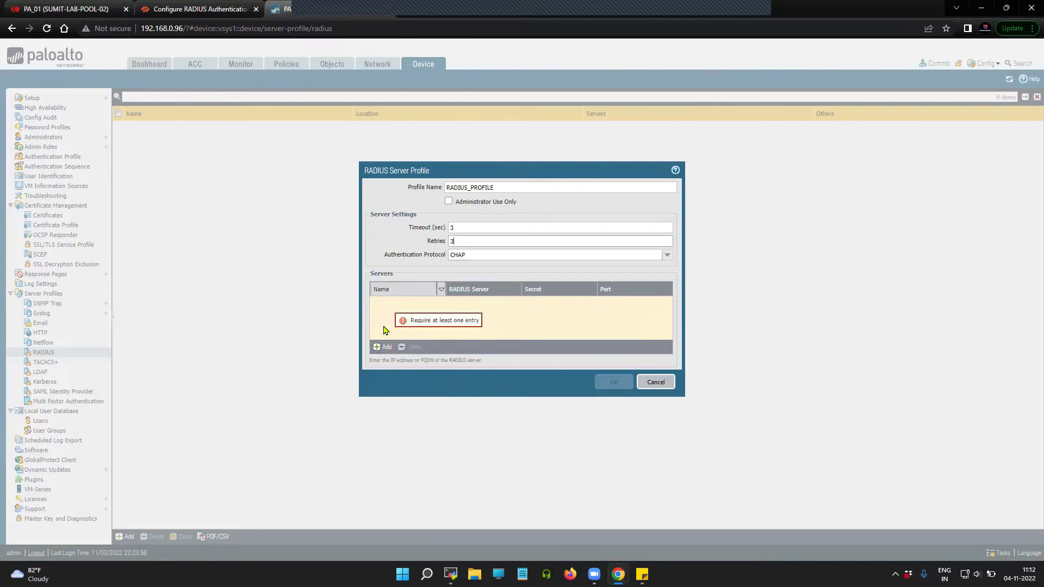
# Add a server row on port 1812 with a blank name, then bring up the PA-01 terminal.
pyautogui.click(382, 347)
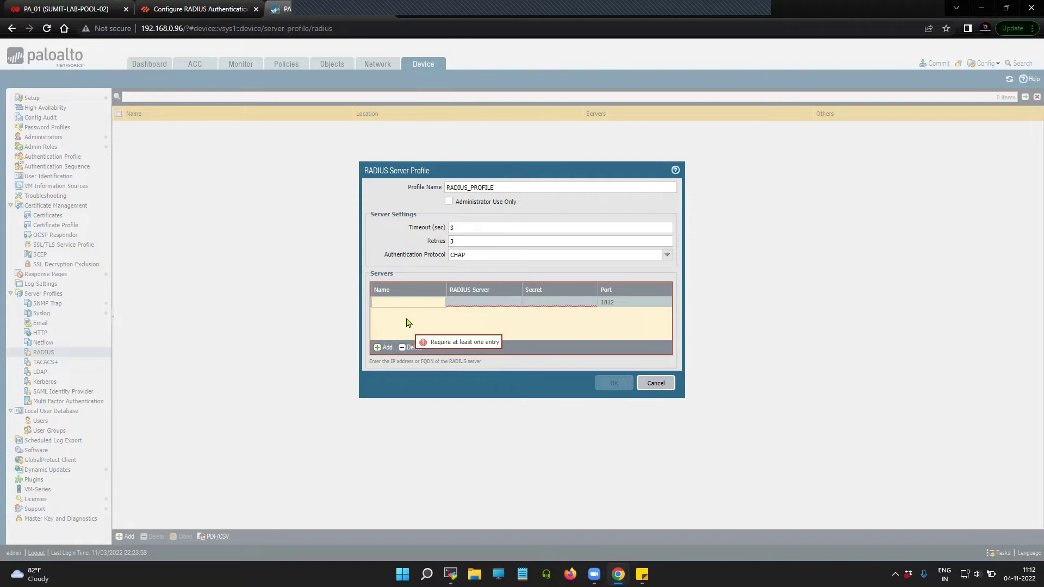
pyautogui.write('radi')
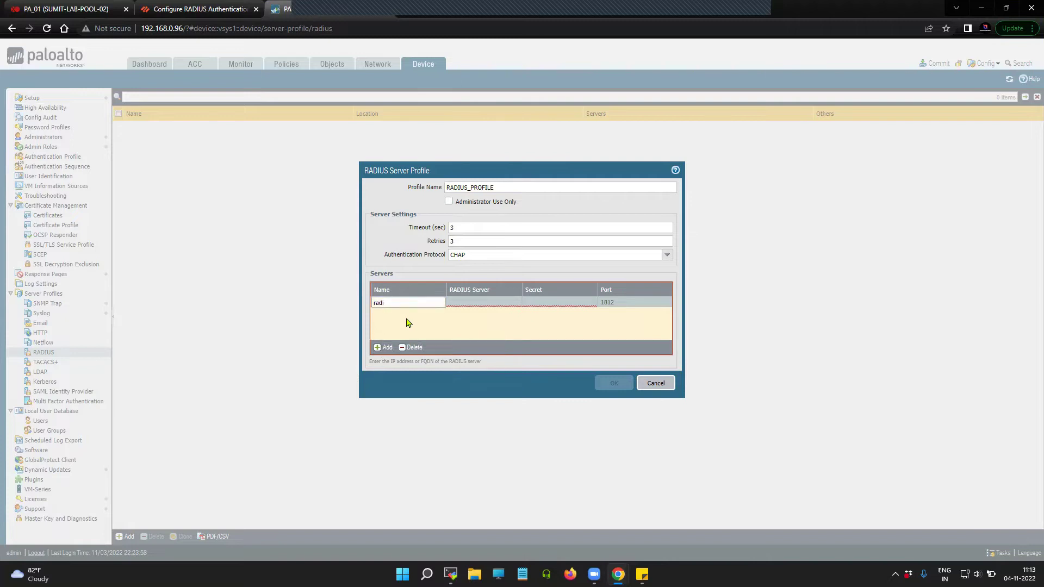
pyautogui.press('BackSpace')
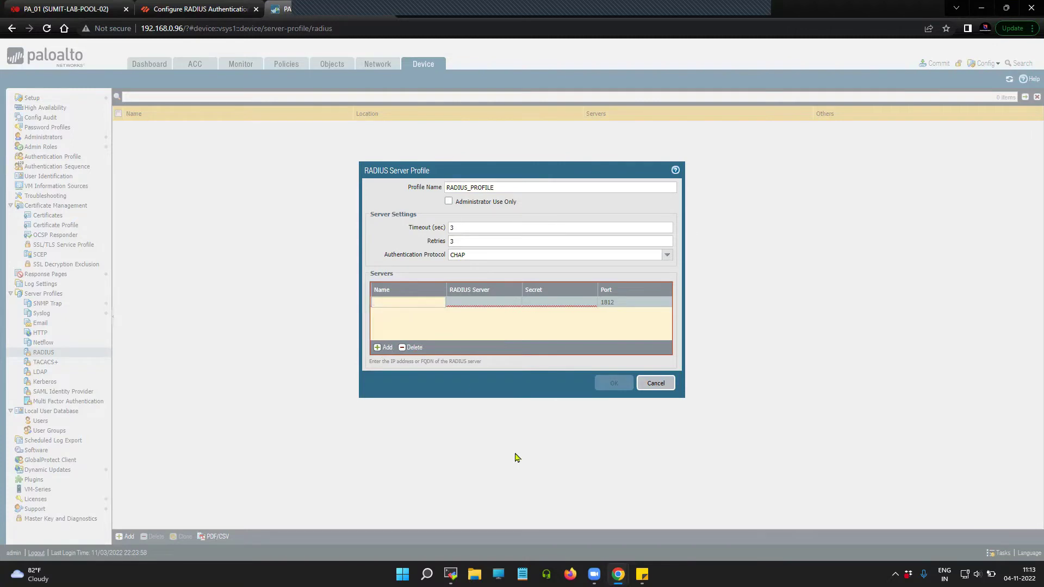
pyautogui.click(450, 574)
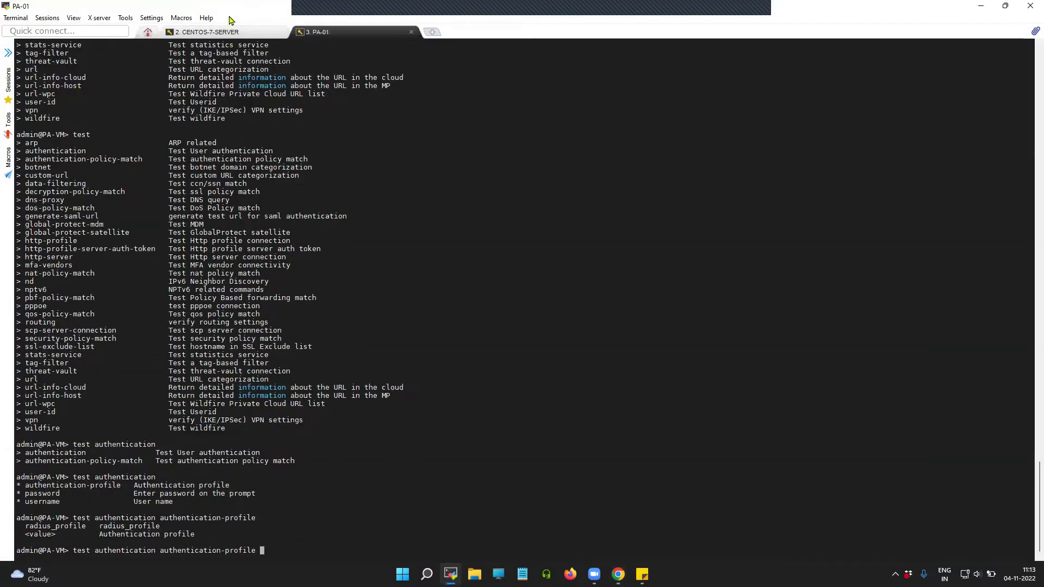
# Run hostnamectl in the CENTOS-7-SERVER session and select the static hostname.
pyautogui.click(234, 33)
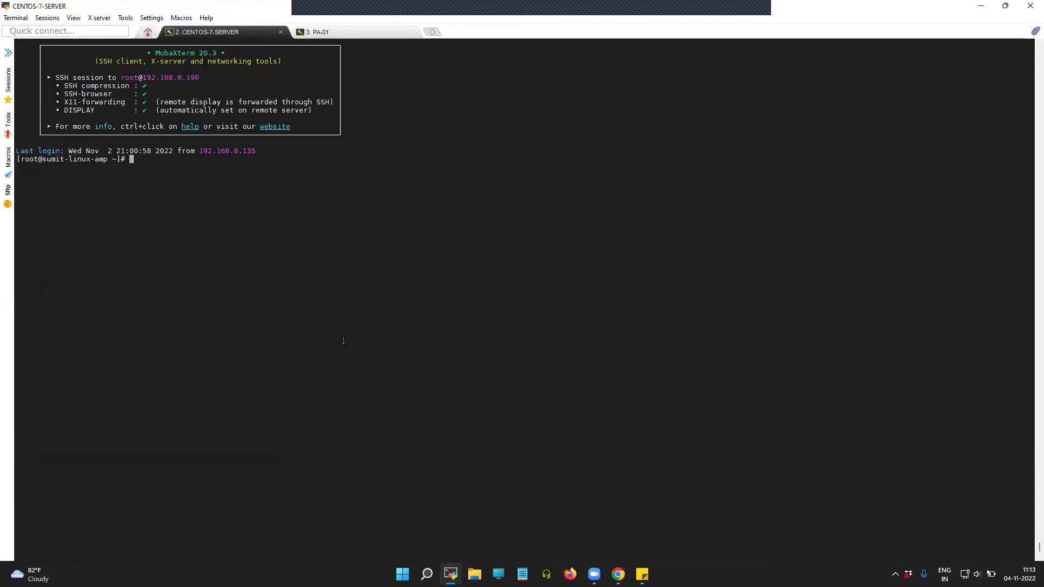
pyautogui.press('Return')
pyautogui.press('Return')
pyautogui.press('Return')
pyautogui.write('ho')
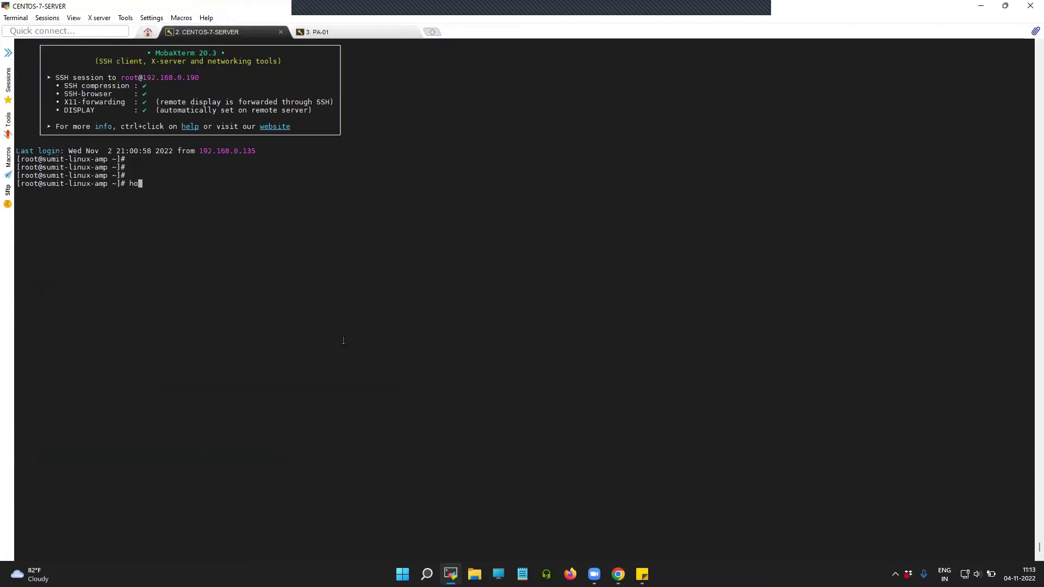
pyautogui.write('stnamectl')
pyautogui.press('Return')
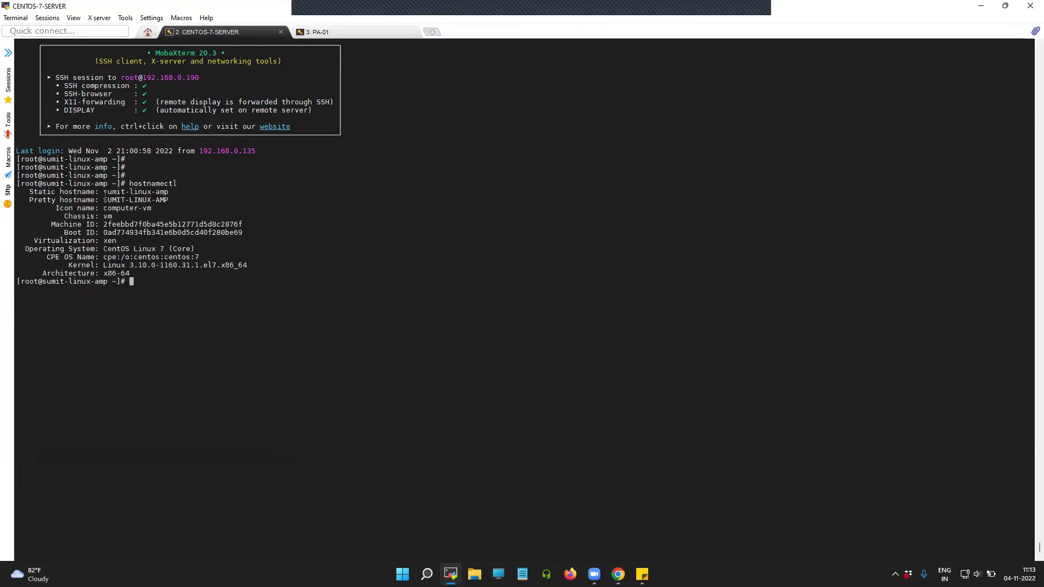
pyautogui.moveTo(105, 192); pyautogui.dragTo(169, 192)
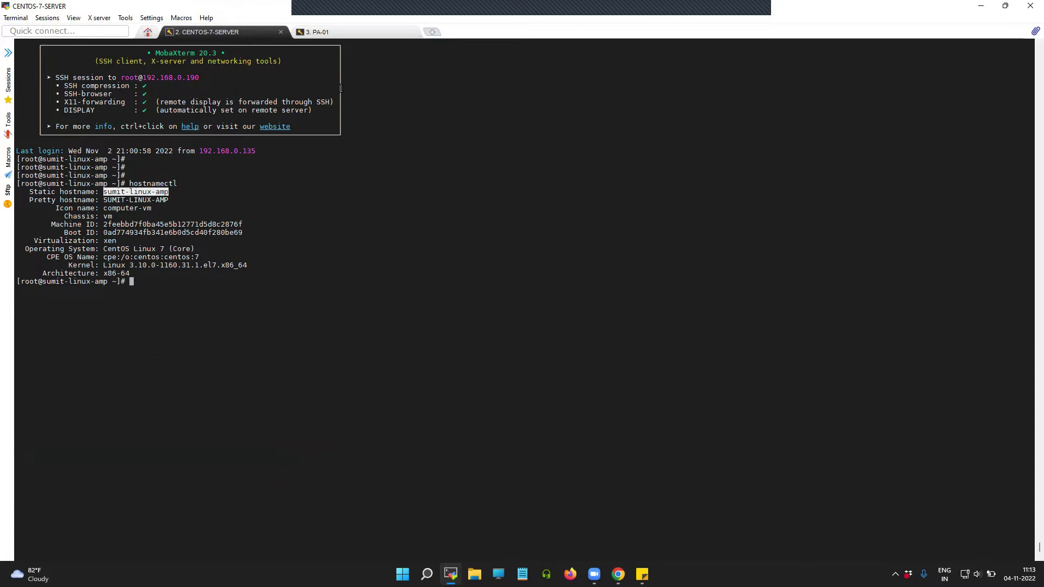
# Return to the PA-VM browser window, closing the unneeded browser window.
pyautogui.click(360, 39)
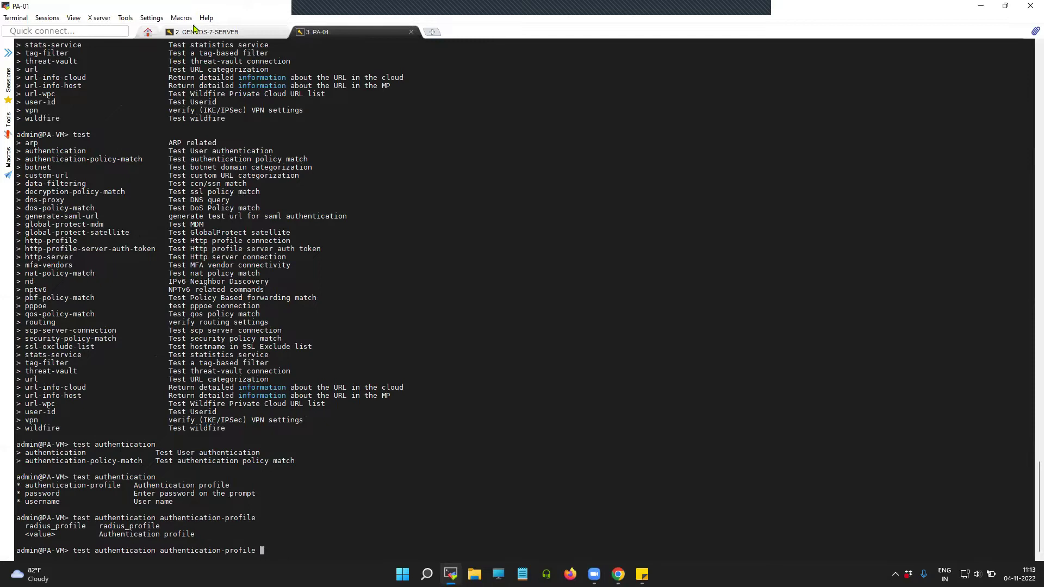
pyautogui.click(217, 33)
pyautogui.click(618, 574)
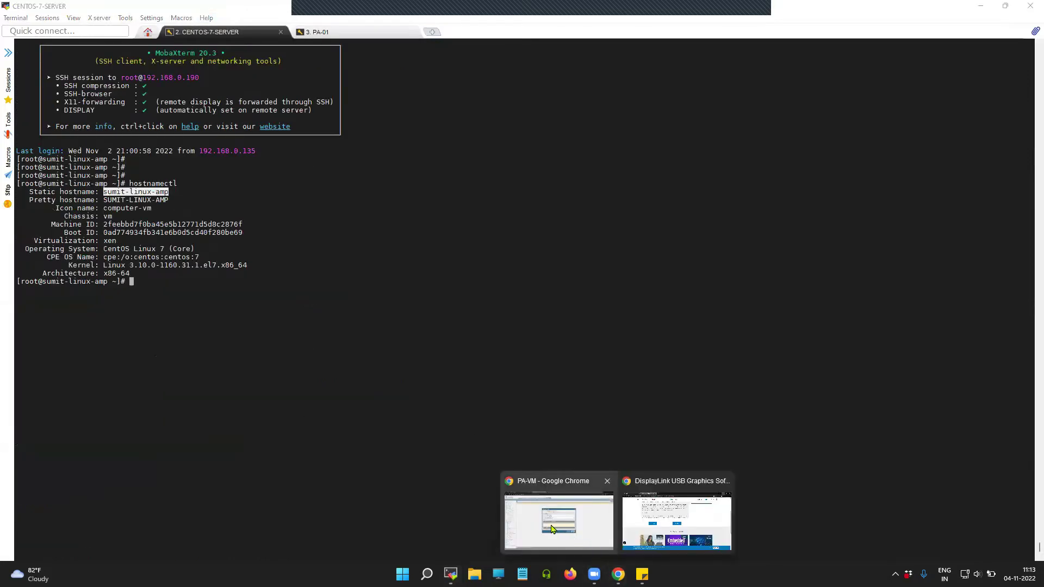
pyautogui.click(722, 481)
# Name the server entry sumit-linux-amp and set its RADIUS server address to 192.168.0.190.
pyautogui.click(646, 527)
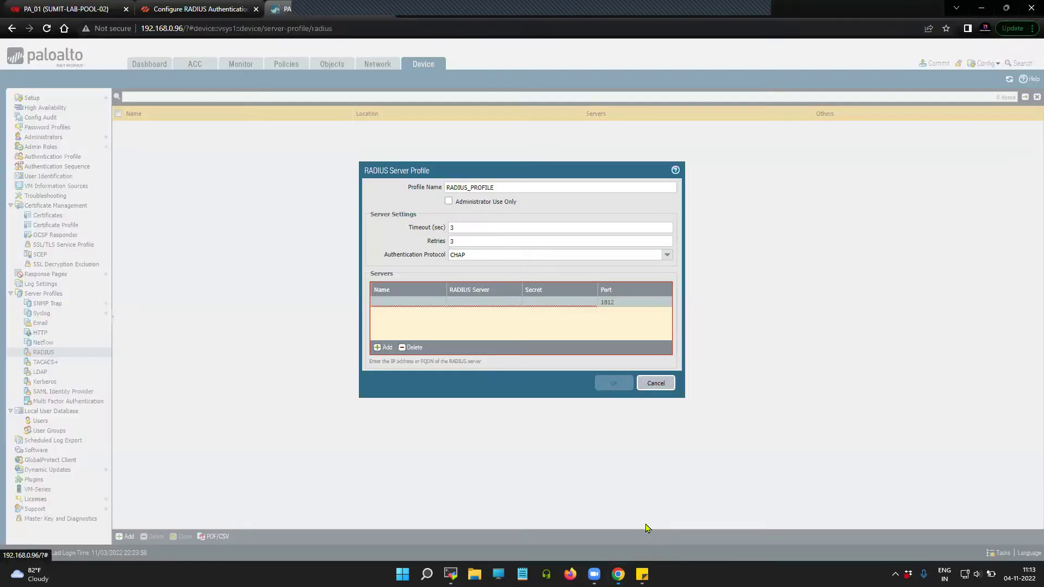
pyautogui.click(402, 301)
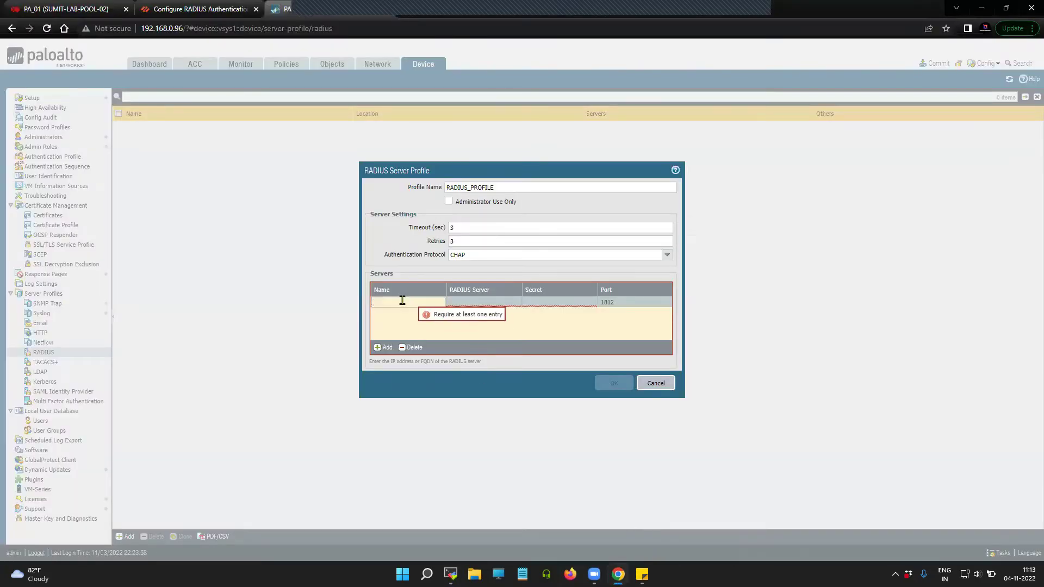
pyautogui.write('sumit-linux-amp')
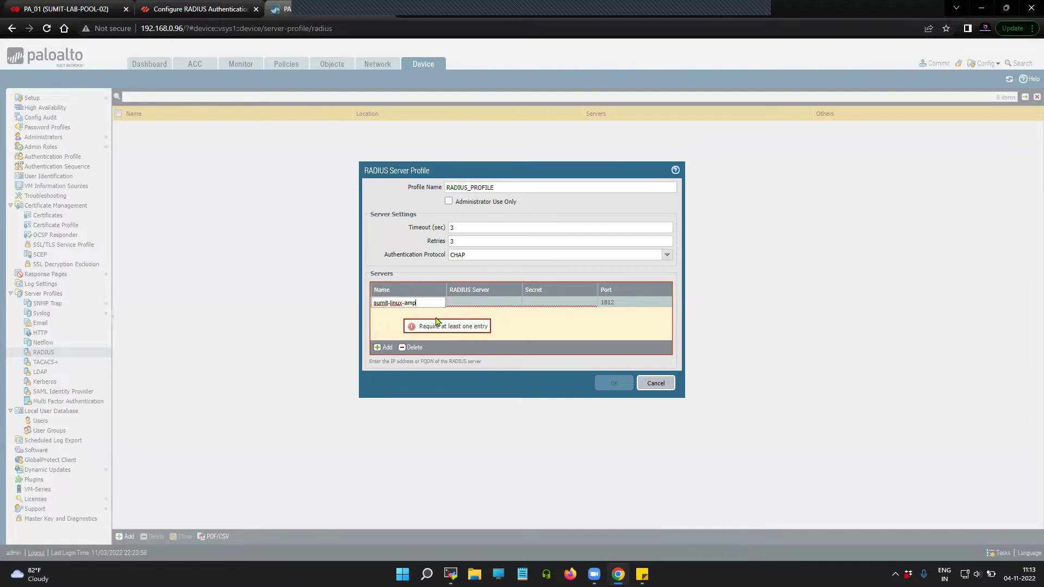
pyautogui.click(478, 302)
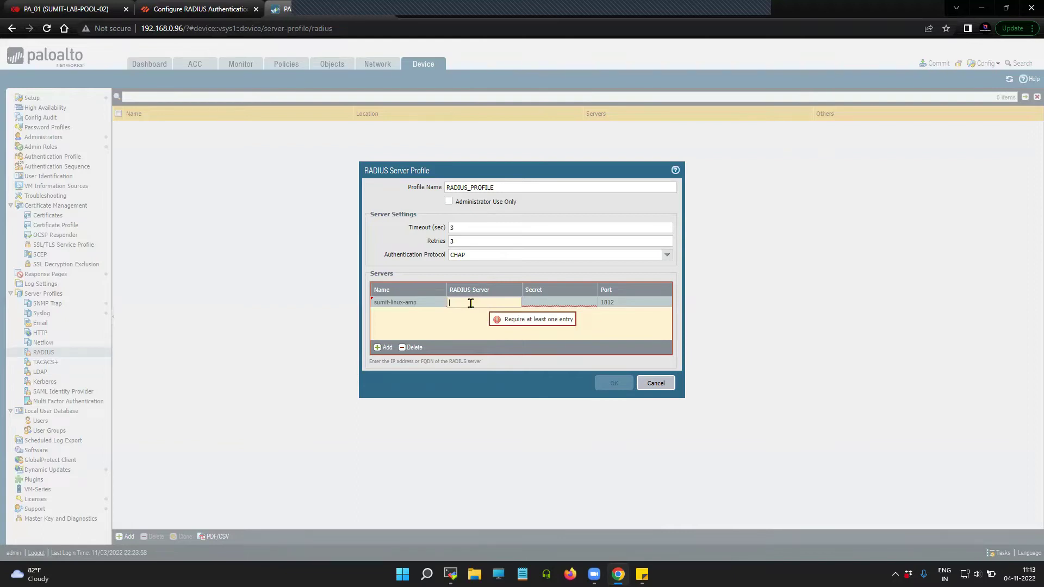
pyautogui.write('192.168.0')
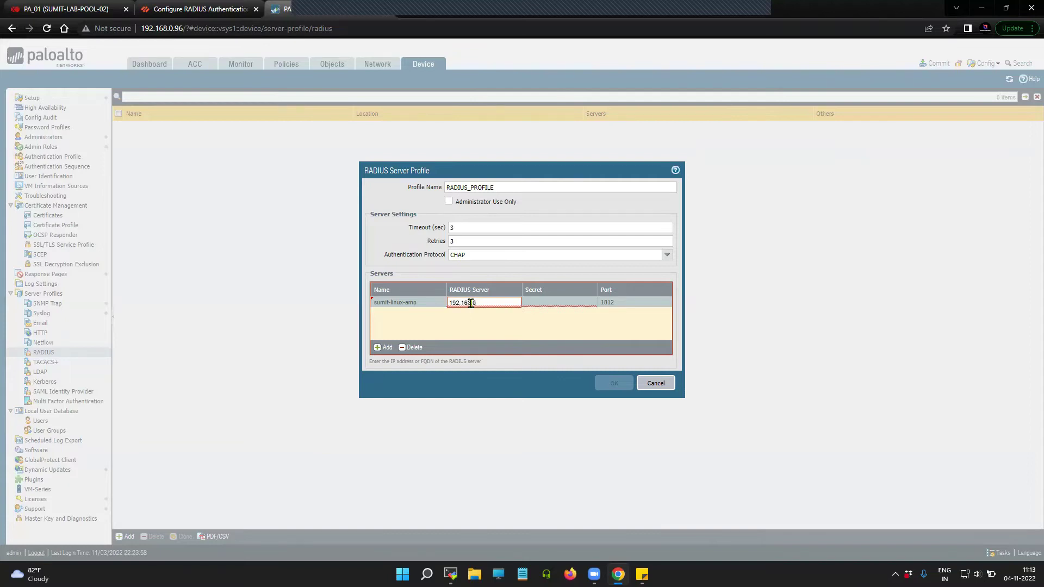
pyautogui.write('.190')
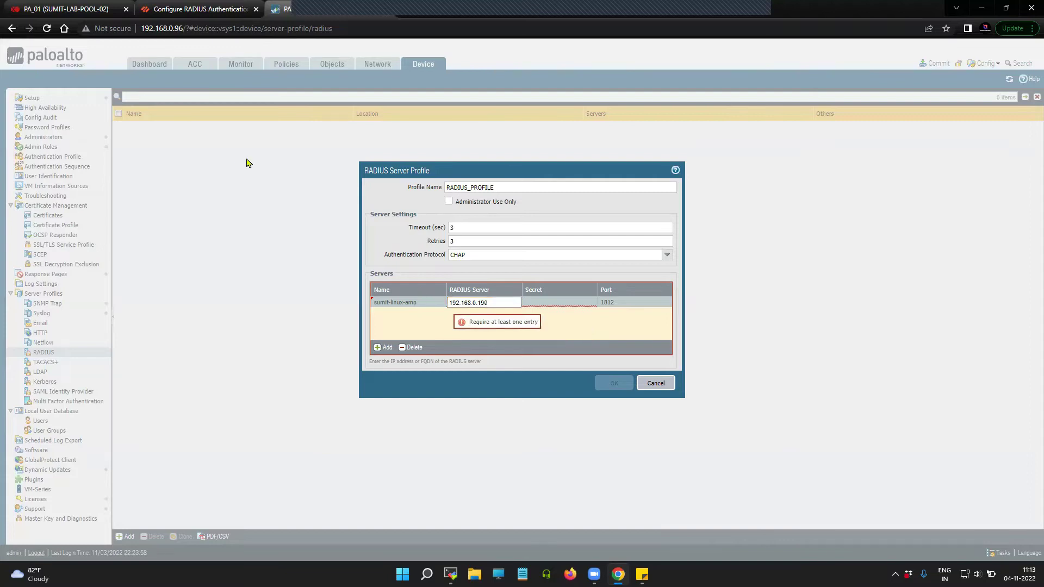
# Run ifconfig eth0 on the CentOS server and highlight its 192.168.0.190 address.
pyautogui.click(450, 574)
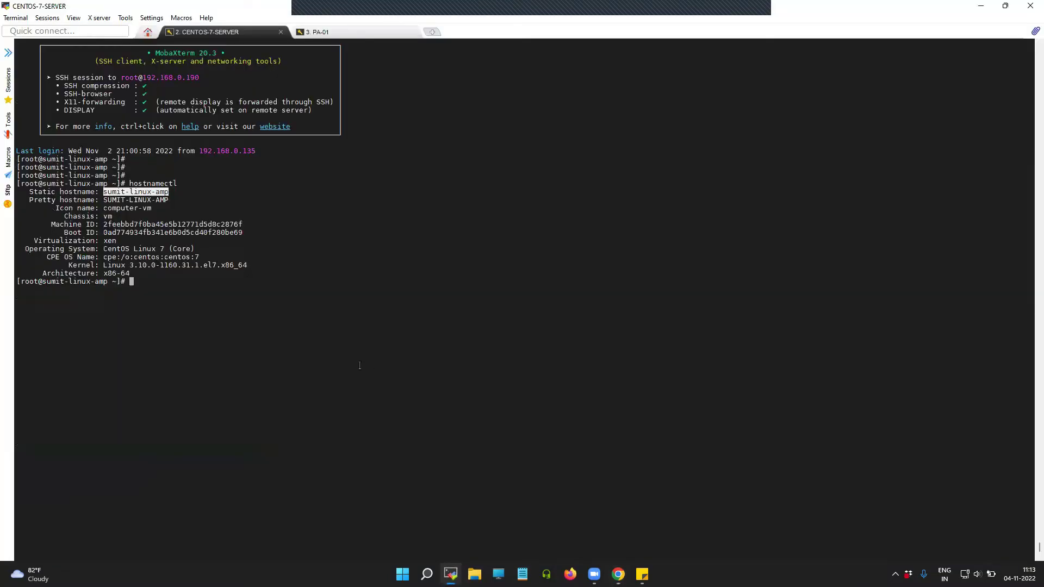
pyautogui.press('Return')
pyautogui.press('Return')
pyautogui.write('if')
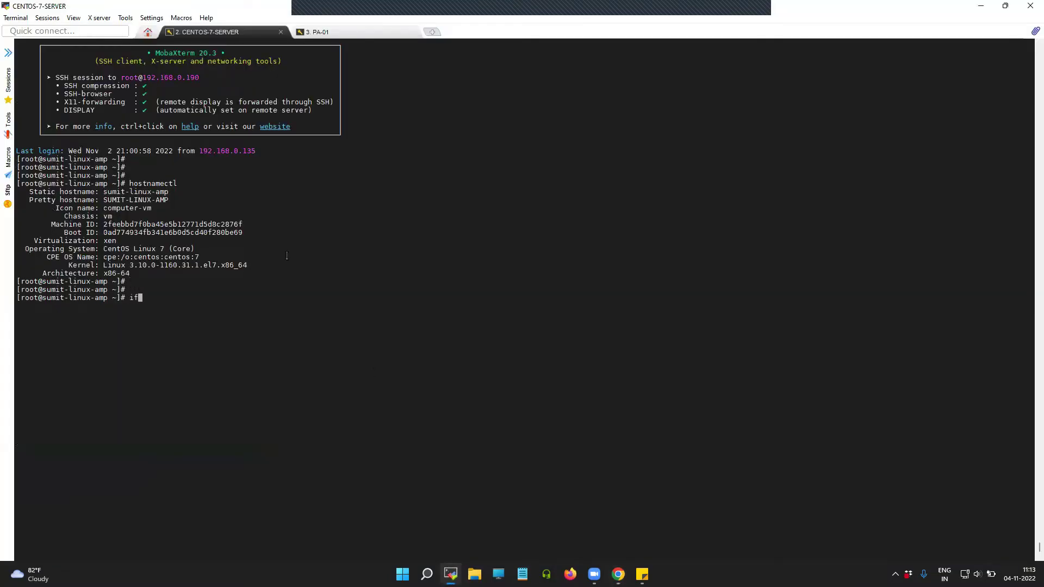
pyautogui.write('config eth0')
pyautogui.press('Return')
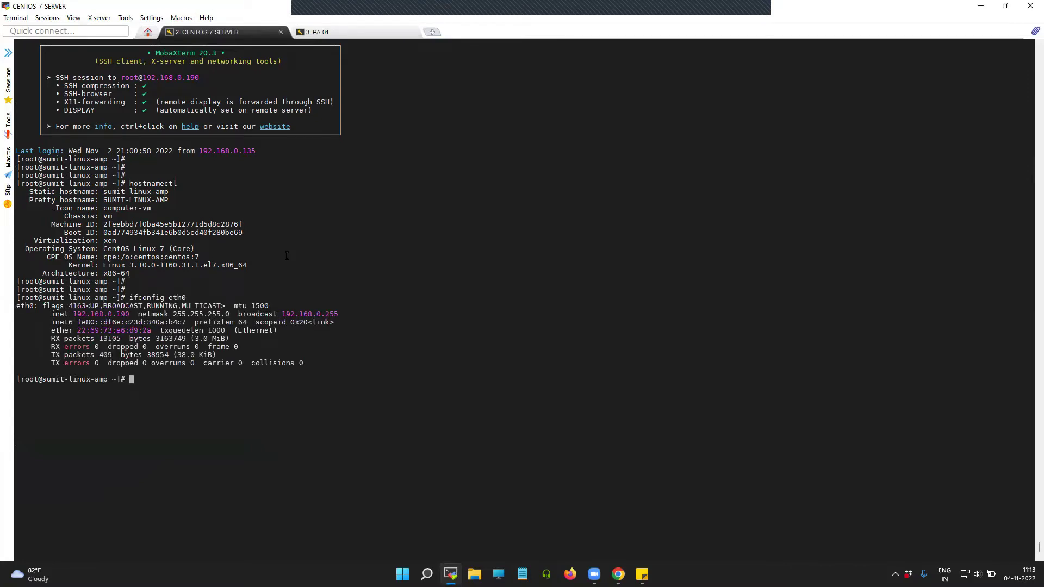
pyautogui.moveTo(75, 311); pyautogui.dragTo(130, 313)
pyautogui.click(228, 416)
pyautogui.press('Return')
pyautogui.press('Return')
pyautogui.press('Return')
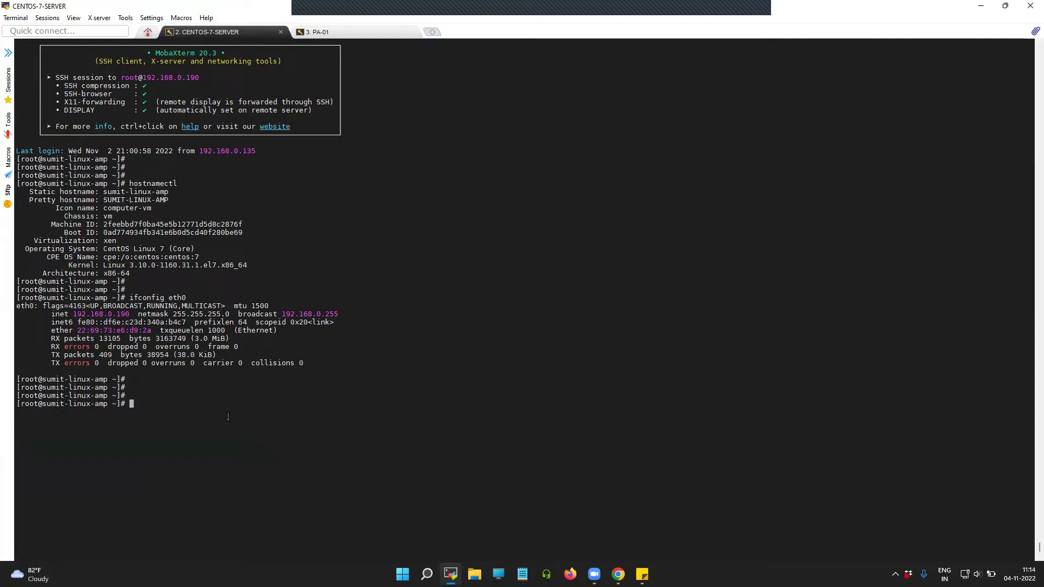
# Check the radiusd service with systemctl status radiusd.
pyautogui.write('systemctl status rad')
pyautogui.press('Tab')
pyautogui.press('Tab')
pyautogui.press('Tab')
pyautogui.press('Tab')
pyautogui.press('Tab')
pyautogui.press('Tab')
pyautogui.press('Tab')
pyautogui.press('Tab')
pyautogui.press('Tab')
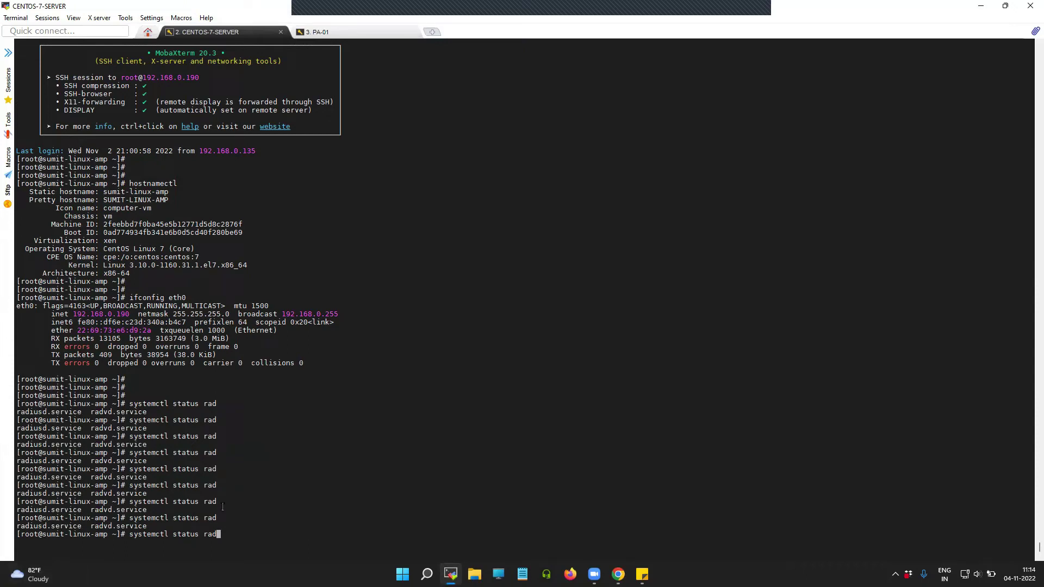
pyautogui.write('iusd')
pyautogui.press('Return')
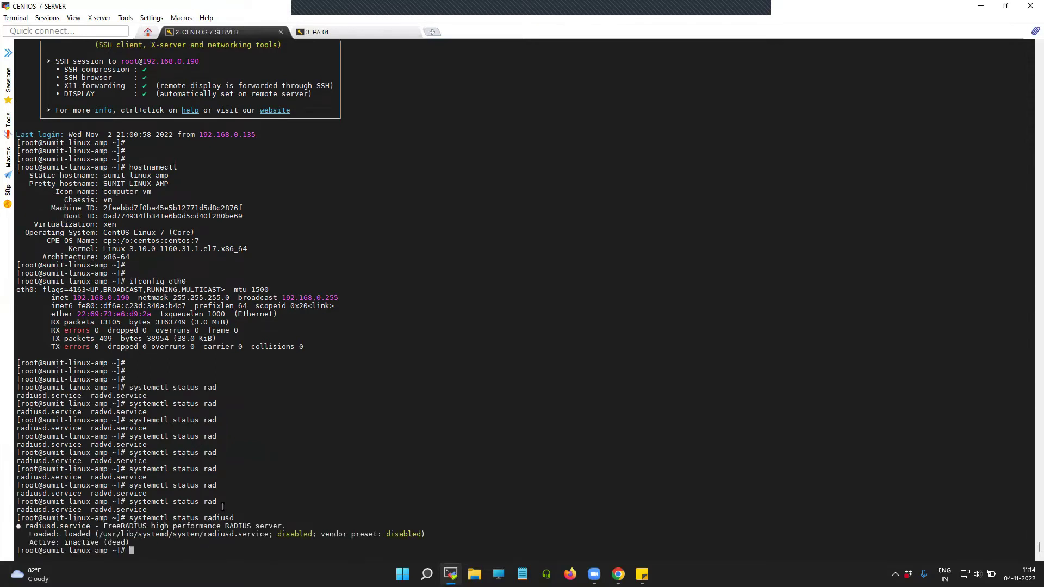
pyautogui.press('Return')
pyautogui.press('Return')
# Start radiusd with systemctl start radiusd and confirm it shows active (running).
pyautogui.press('Up')
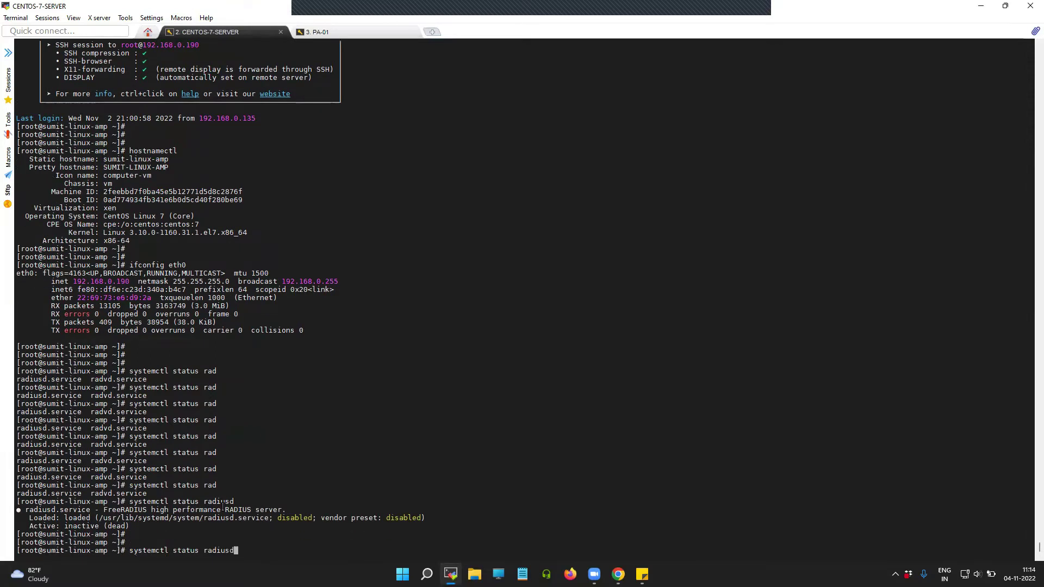
pyautogui.press('Left')
pyautogui.press('Left')
pyautogui.press('Left')
pyautogui.press('Left')
pyautogui.press('Left')
pyautogui.press('Left')
pyautogui.press('Left')
pyautogui.press('Left')
pyautogui.press('BackSpace')
pyautogui.press('BackSpace')
pyautogui.press('BackSpace')
pyautogui.press('BackSpace')
pyautogui.write('art')
pyautogui.press('Return')
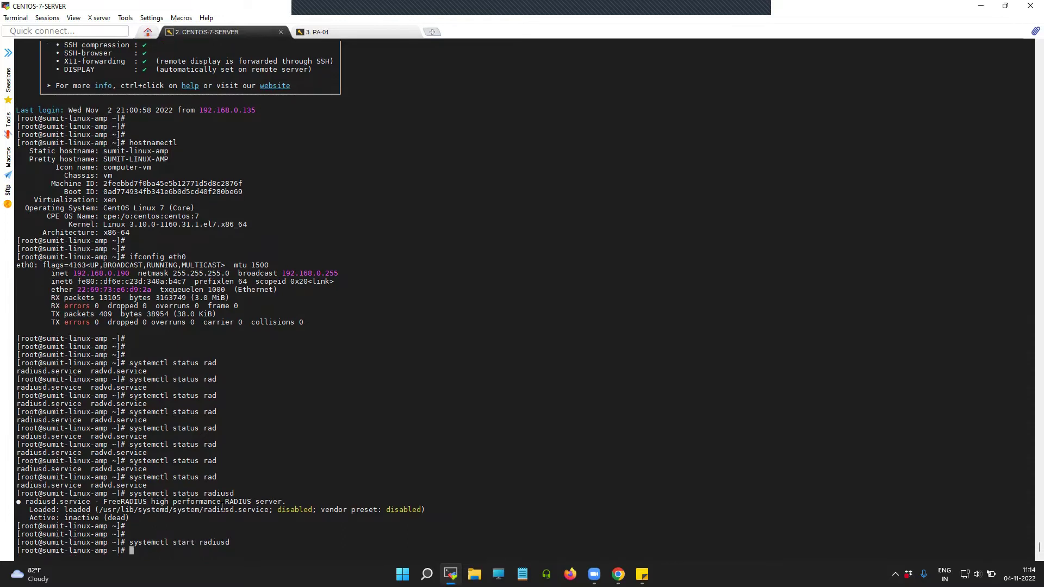
pyautogui.press('Return')
pyautogui.press('Return')
pyautogui.press('Return')
pyautogui.press('Up')
pyautogui.press('Up')
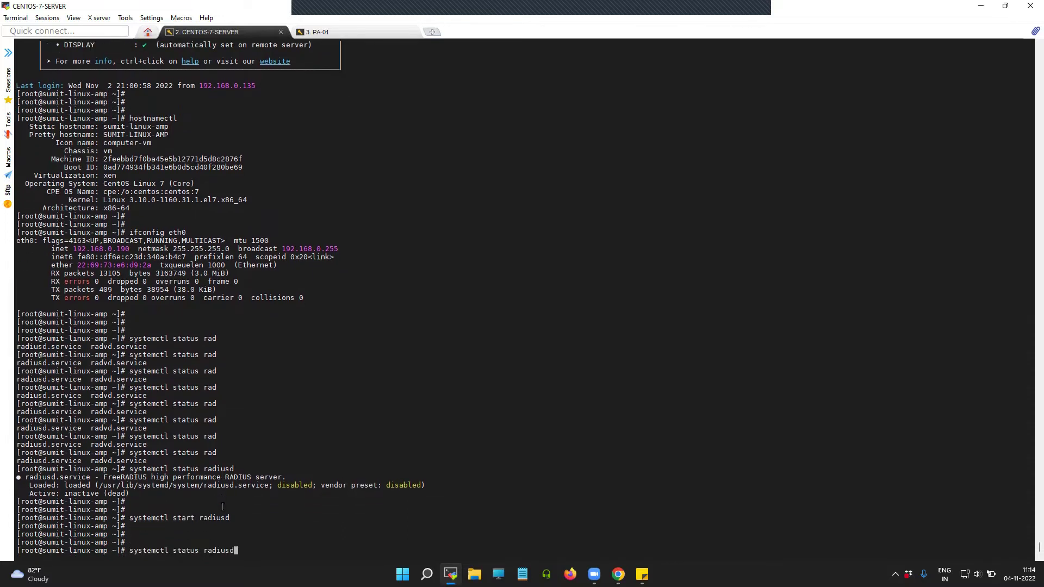
pyautogui.press('Return')
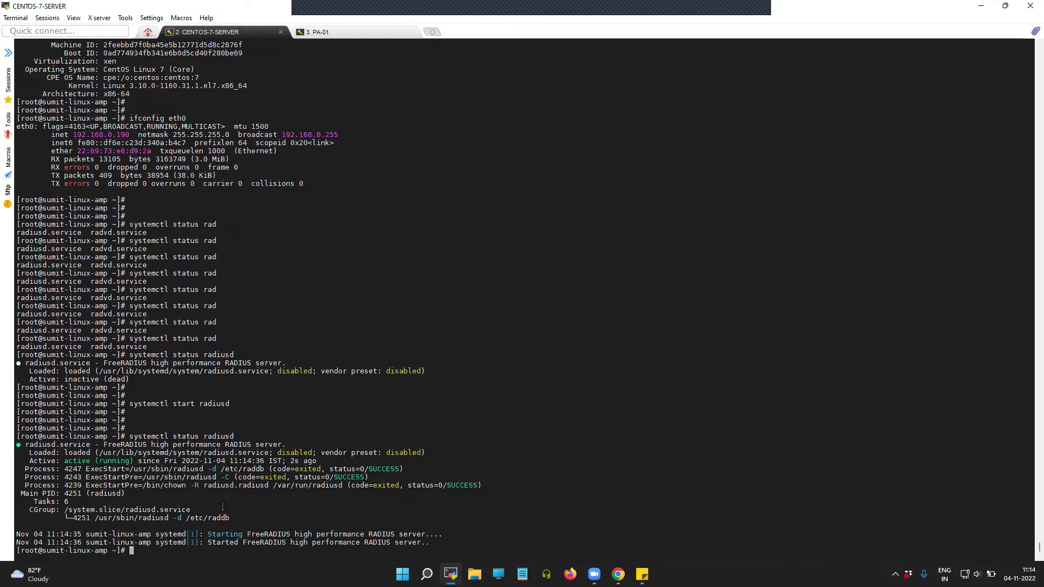
pyautogui.press('Return')
pyautogui.press('Return')
pyautogui.press('Return')
pyautogui.press('Return')
pyautogui.press('Return')
pyautogui.press('Return')
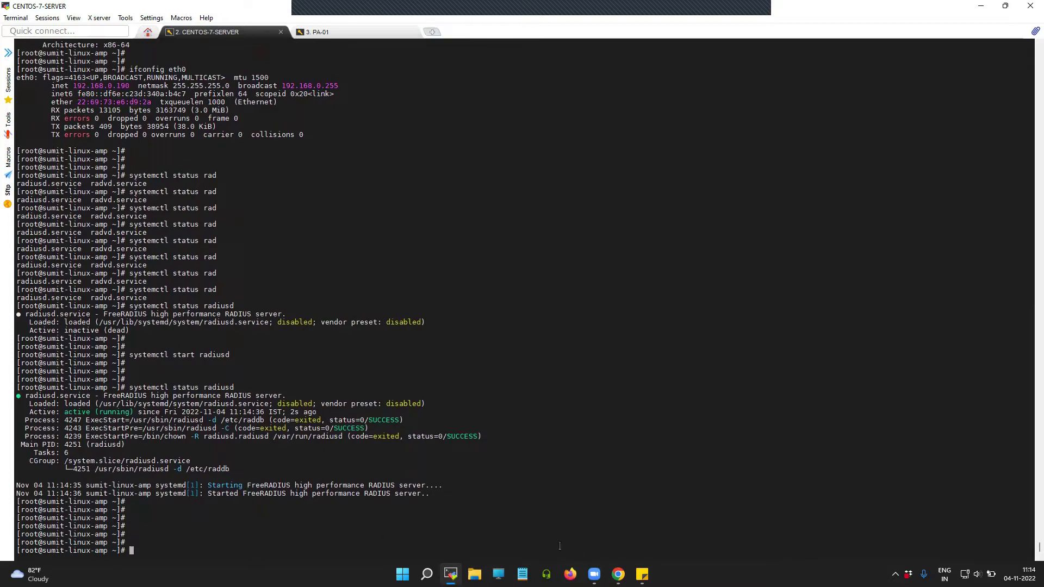
# Return to RADIUS_PROFILE in the browser and open the Secret fields of the sumit-linux-amp row.
pyautogui.moveTo(618, 574)
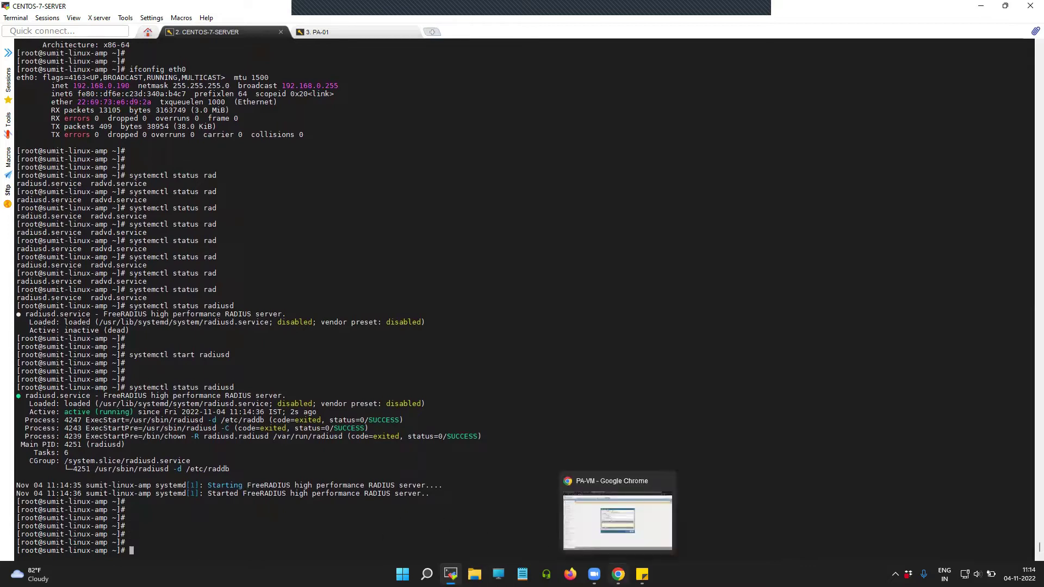
pyautogui.click(617, 519)
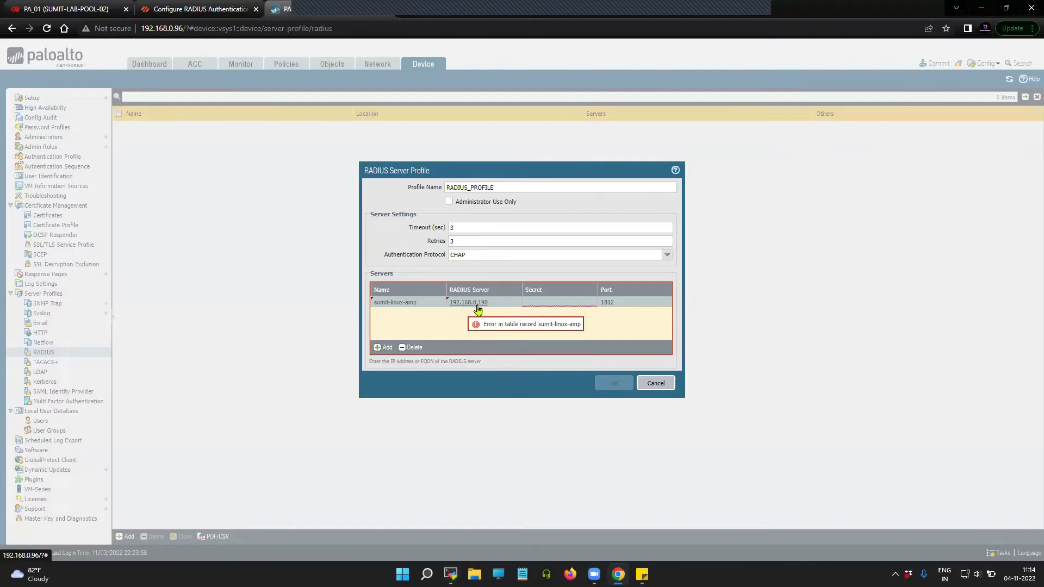
pyautogui.click(544, 303)
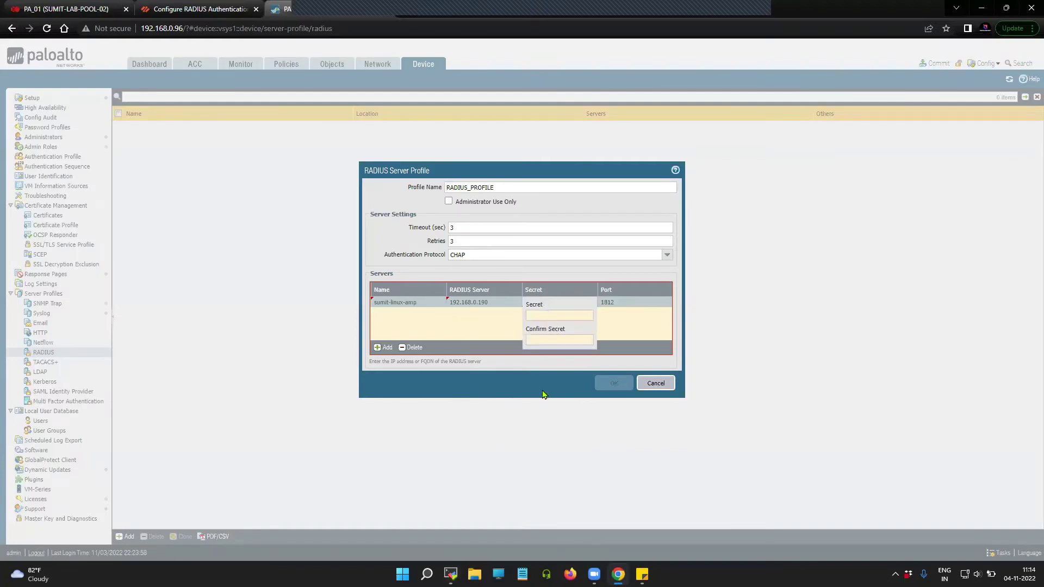
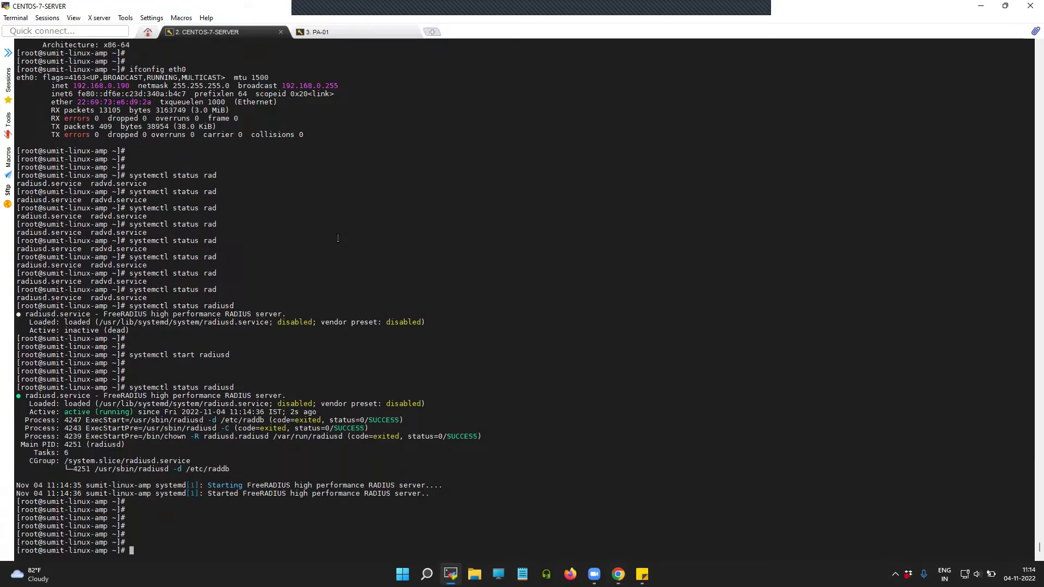
# List the contents of the /etc/raddb/ directory using tab completion.
pyautogui.press('Return')
pyautogui.press('Return')
pyautogui.press('Return')
pyautogui.press('Return')
pyautogui.write('cat ')
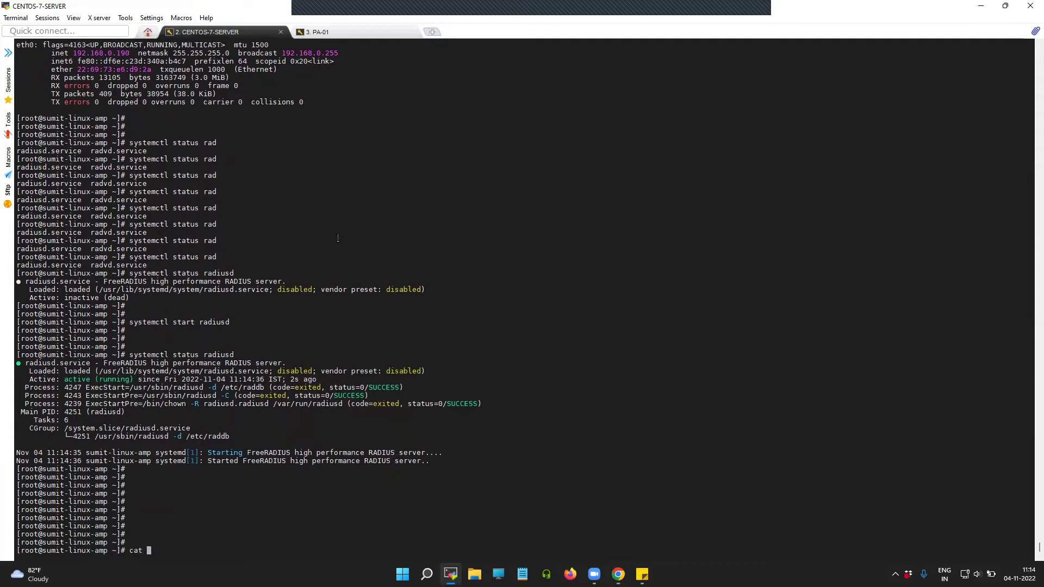
pyautogui.write('/etc/rad')
pyautogui.press('Tab')
pyautogui.press('Tab')
pyautogui.press('Tab')
pyautogui.write('i')
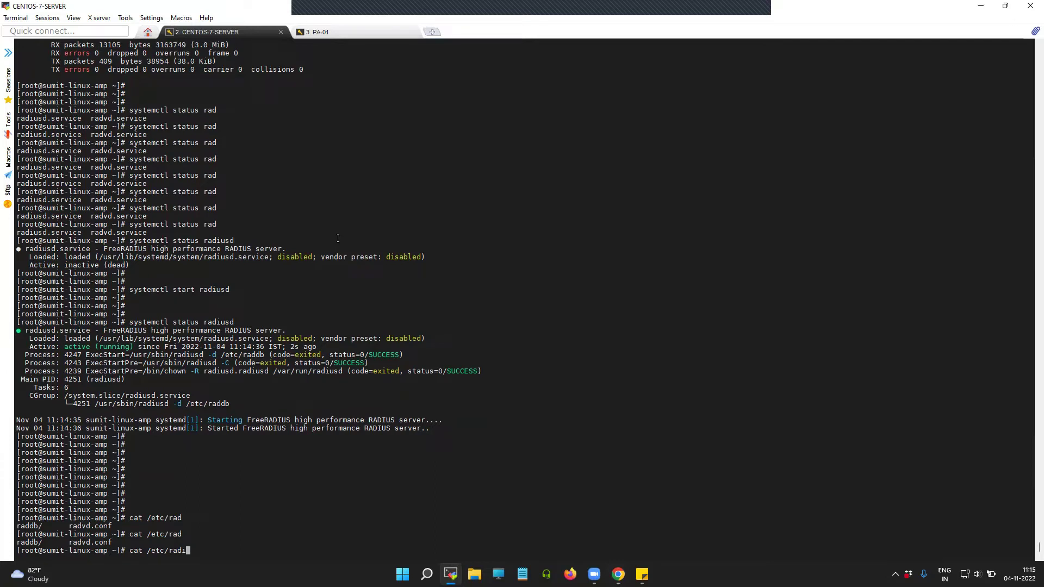
pyautogui.write('d')
pyautogui.press('BackSpace')
pyautogui.press('BackSpace')
pyautogui.write('d')
pyautogui.press('Tab')
pyautogui.press('Tab')
pyautogui.press('Tab')
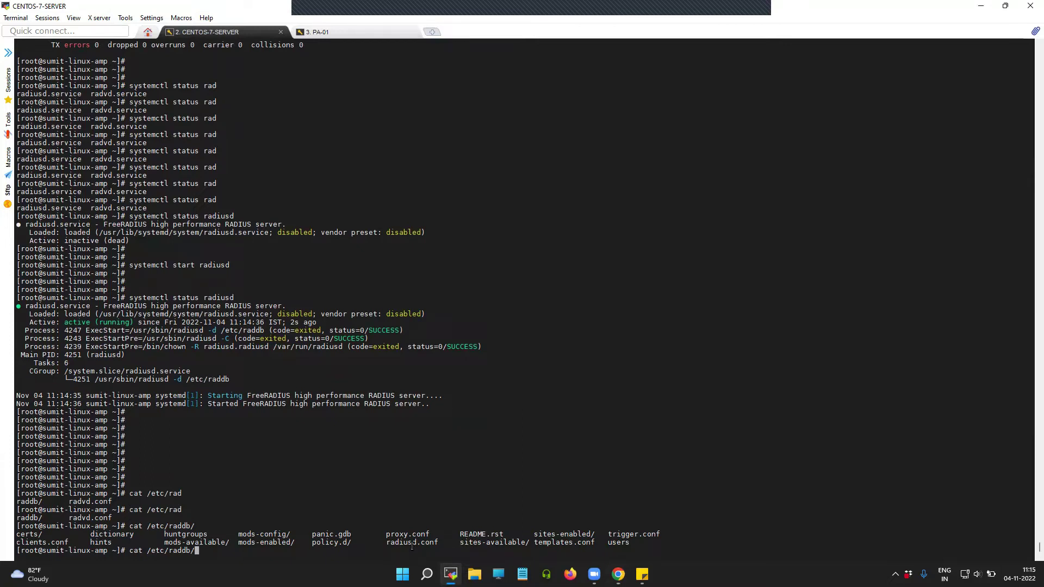
# Complete the command 'cat /etc/raddb/clients.conf' at the prompt.
pyautogui.doubleClick(412, 542)
pyautogui.press('Tab')
# Print clients.conf and scroll through its client entries.
pyautogui.press('Return')
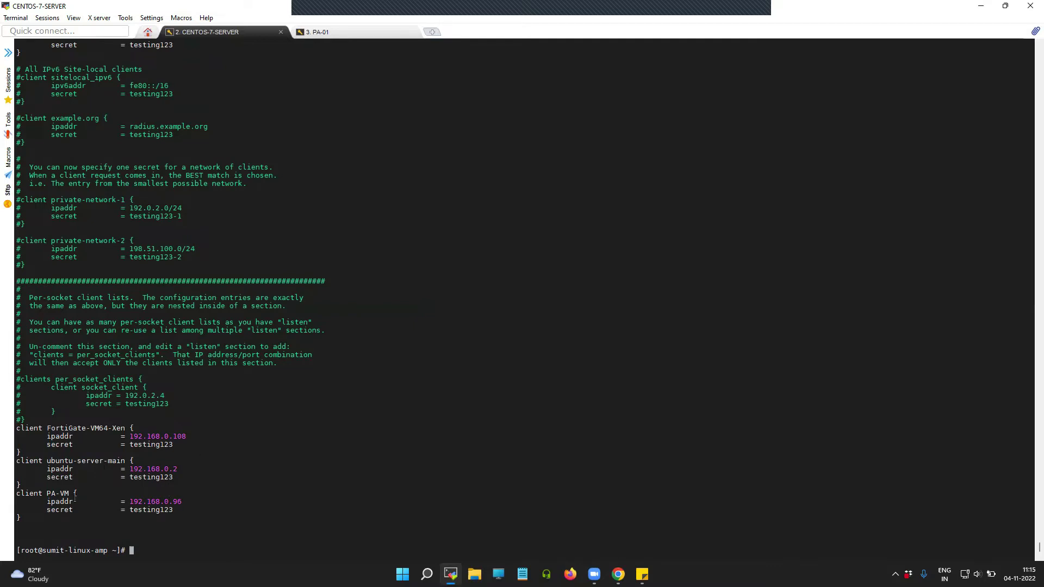
pyautogui.moveTo(17, 493); pyautogui.dragTo(171, 511)
pyautogui.scroll(5, 196, 429)
pyautogui.scroll(15, 194, 428)
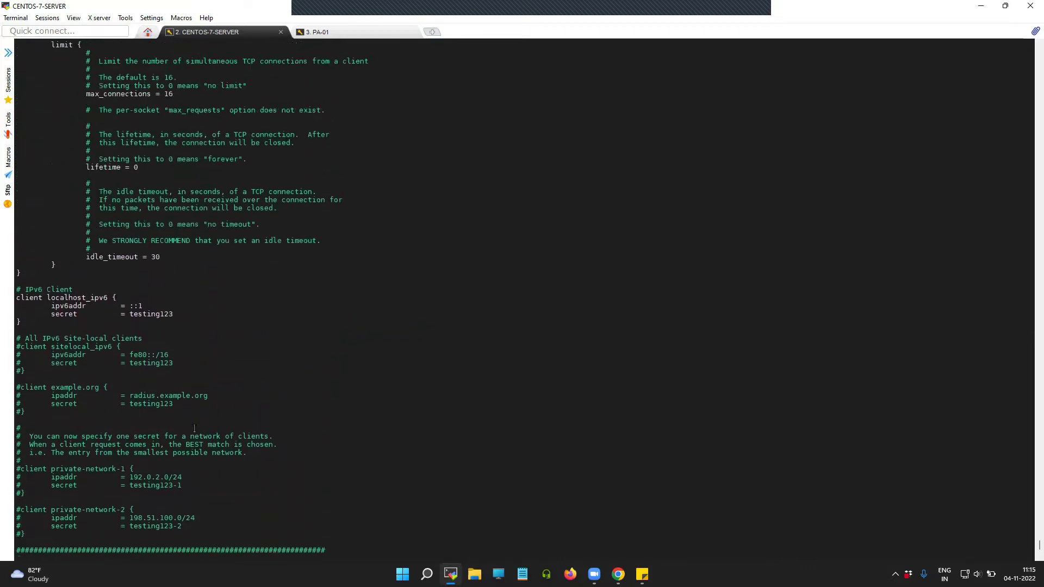
pyautogui.scroll(18, 194, 428)
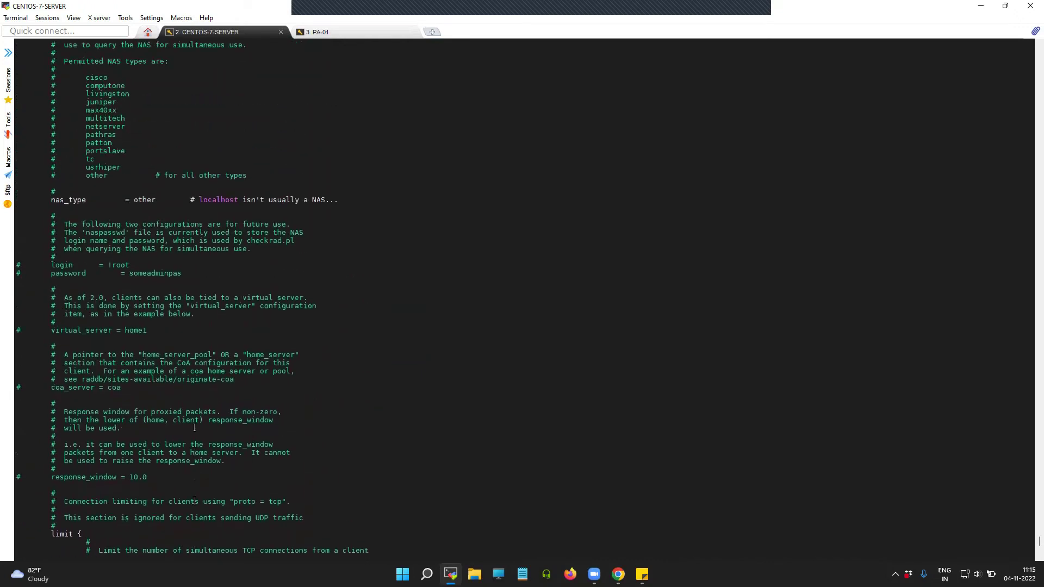
pyautogui.scroll(17, 195, 427)
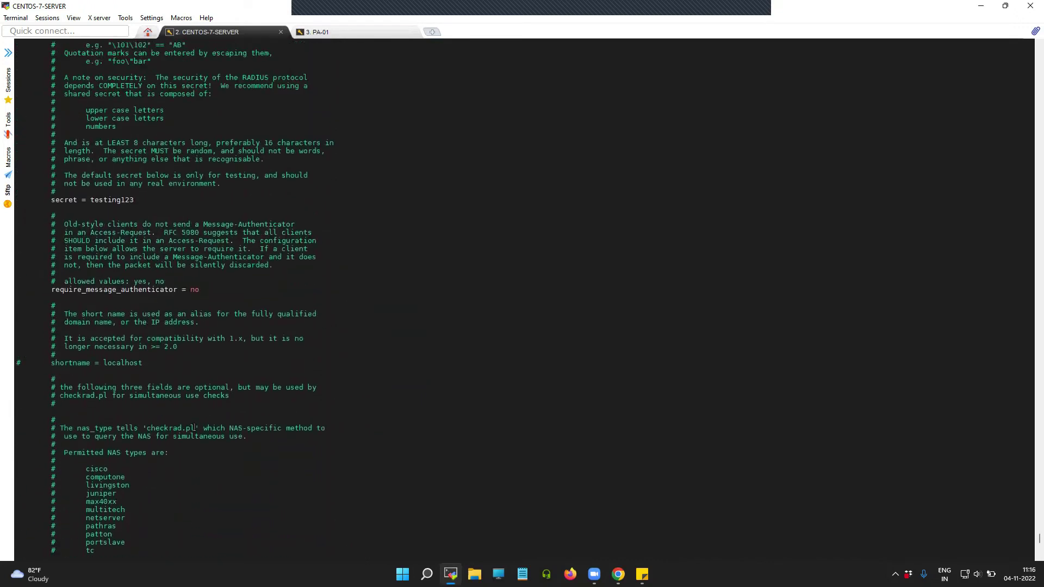
pyautogui.scroll(12, 195, 428)
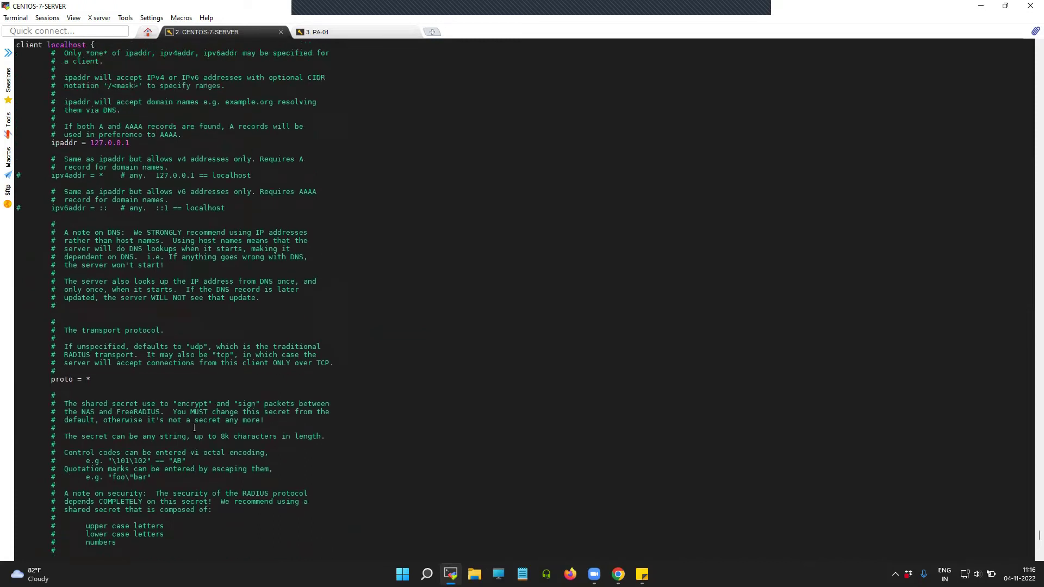
pyautogui.scroll(11, 195, 427)
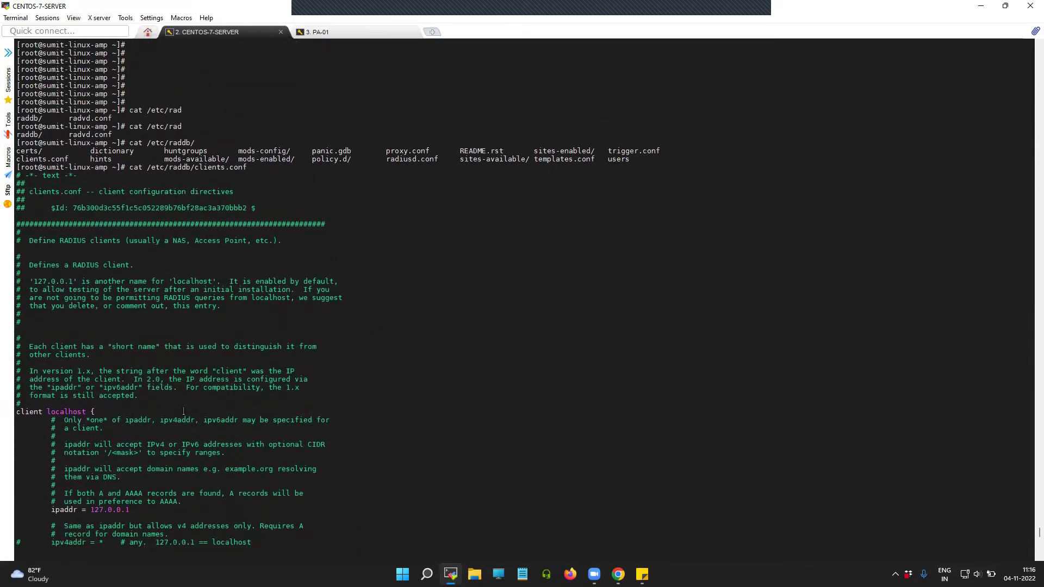
pyautogui.scroll(-11, 139, 356)
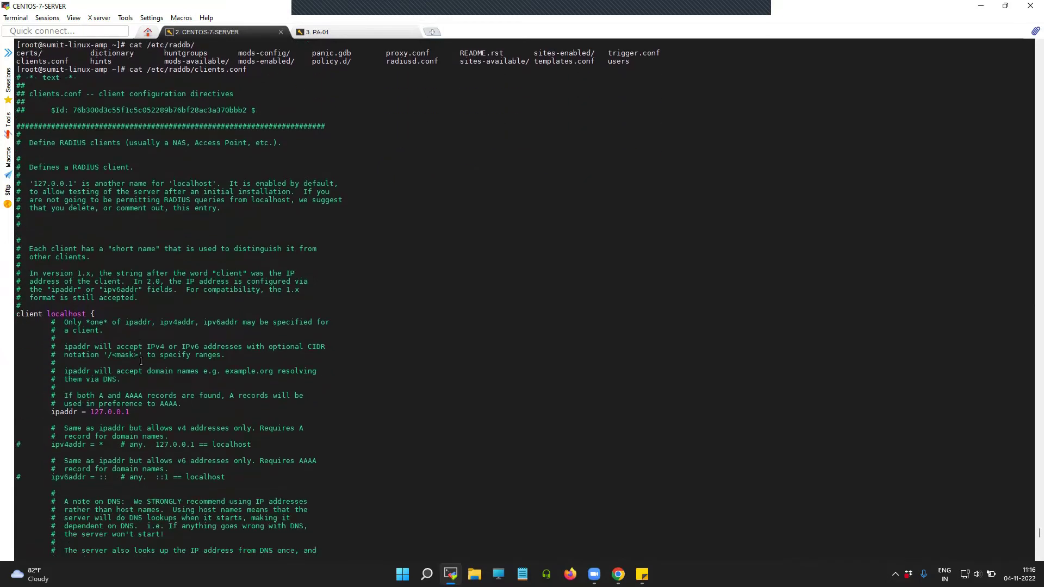
pyautogui.scroll(-10, 141, 360)
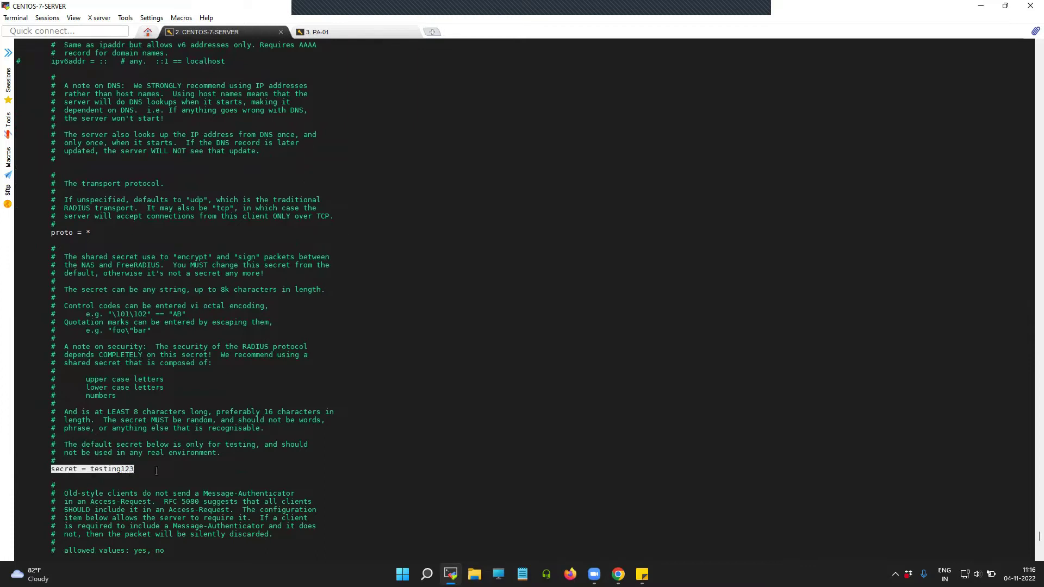
# Review the client shared secrets and select the PA-VM address 192.168.0.96.
pyautogui.moveTo(51, 468); pyautogui.dragTo(185, 467)
pyautogui.scroll(-12, 207, 446)
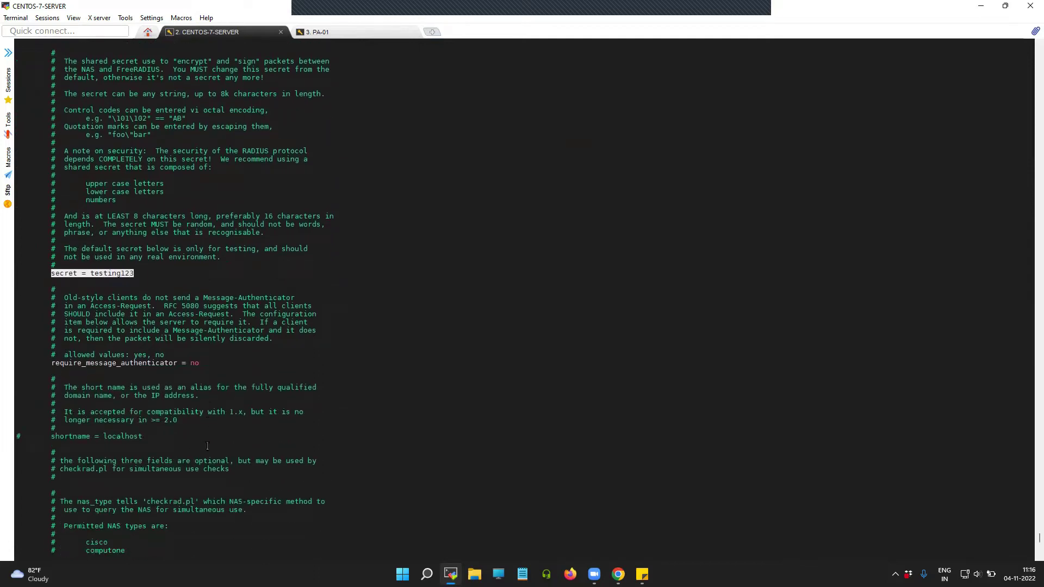
pyautogui.scroll(-20, 207, 446)
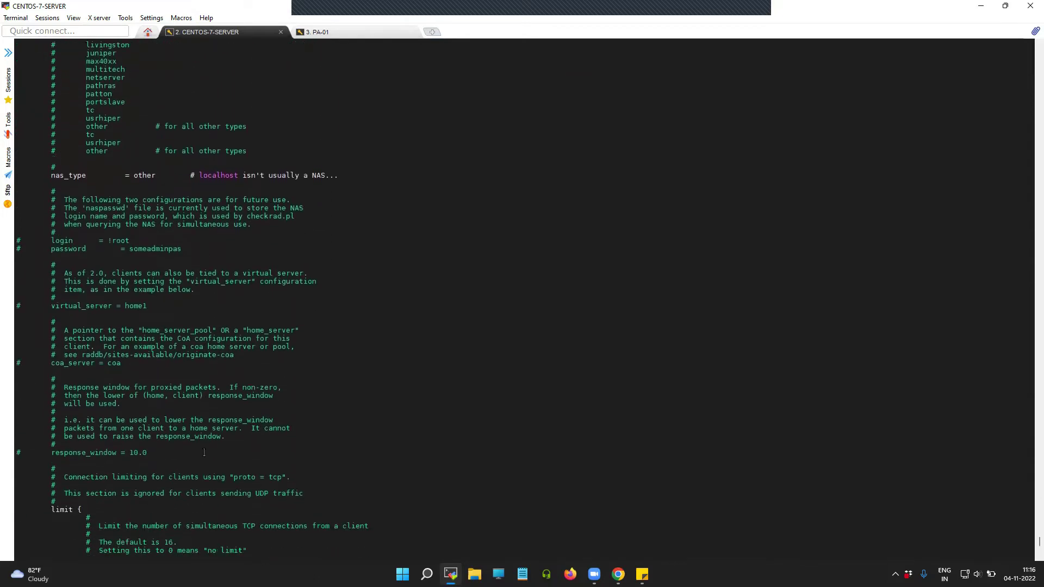
pyautogui.scroll(-20, 203, 452)
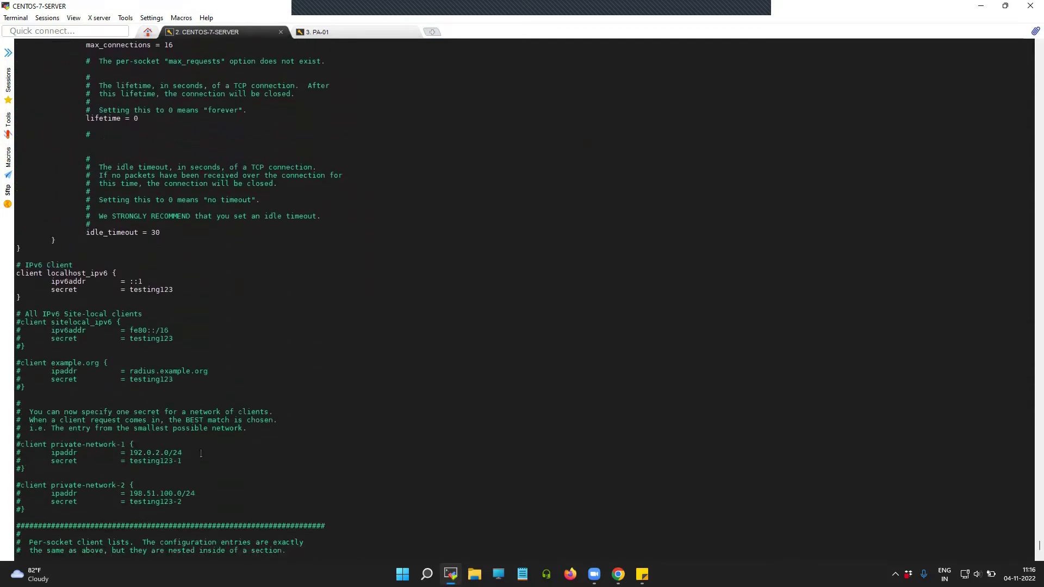
pyautogui.scroll(-4, 200, 452)
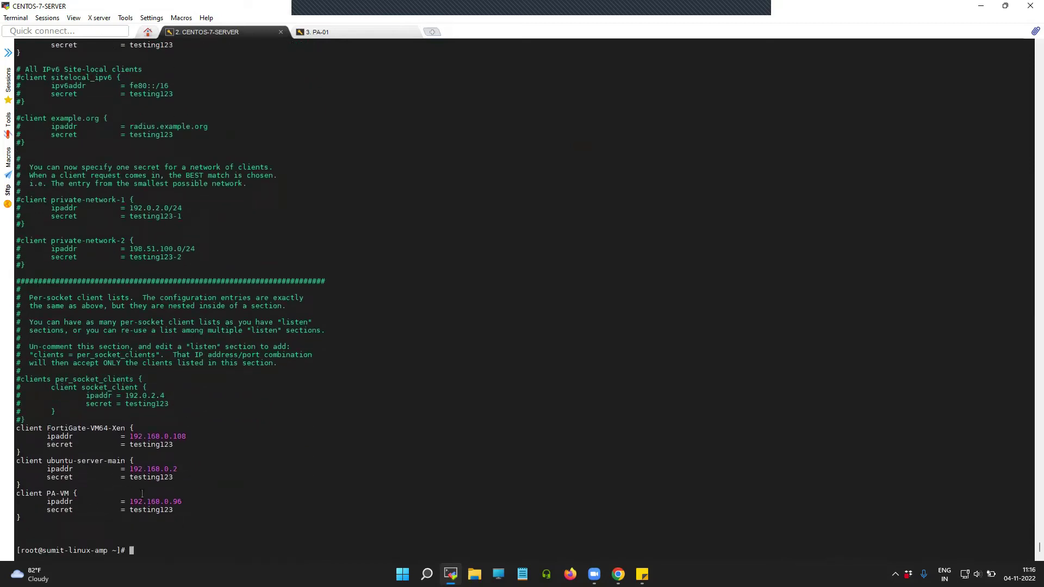
pyautogui.moveTo(129, 478); pyautogui.dragTo(173, 479)
pyautogui.moveTo(17, 494); pyautogui.dragTo(68, 494)
pyautogui.moveTo(131, 502)
pyautogui.mouseDown()
pyautogui.moveTo(184, 502)
pyautogui.moveTo(130, 503)
pyautogui.mouseUp()
pyautogui.click(173, 511)
pyautogui.click(187, 511)
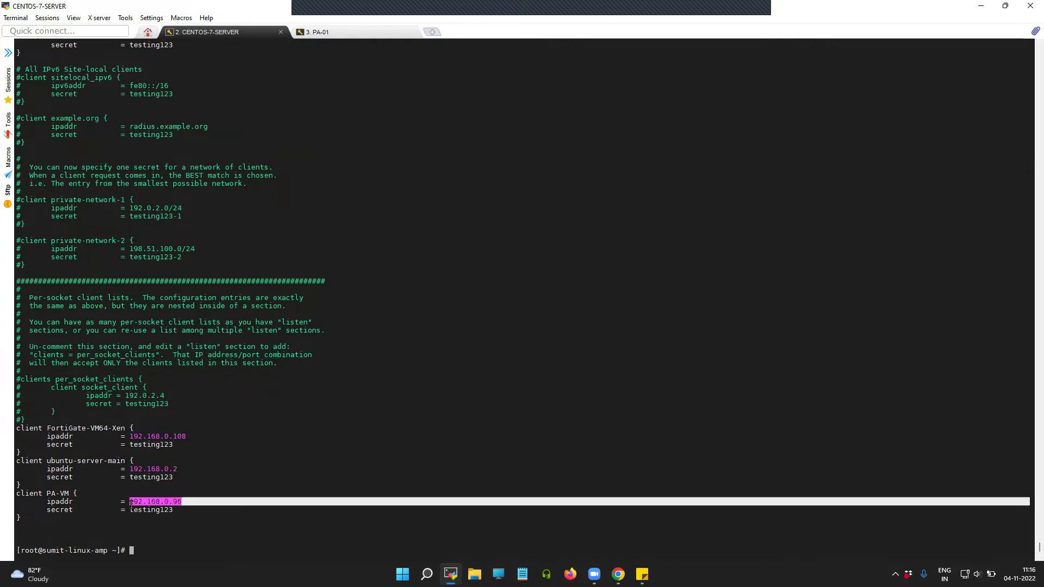
pyautogui.click(148, 511)
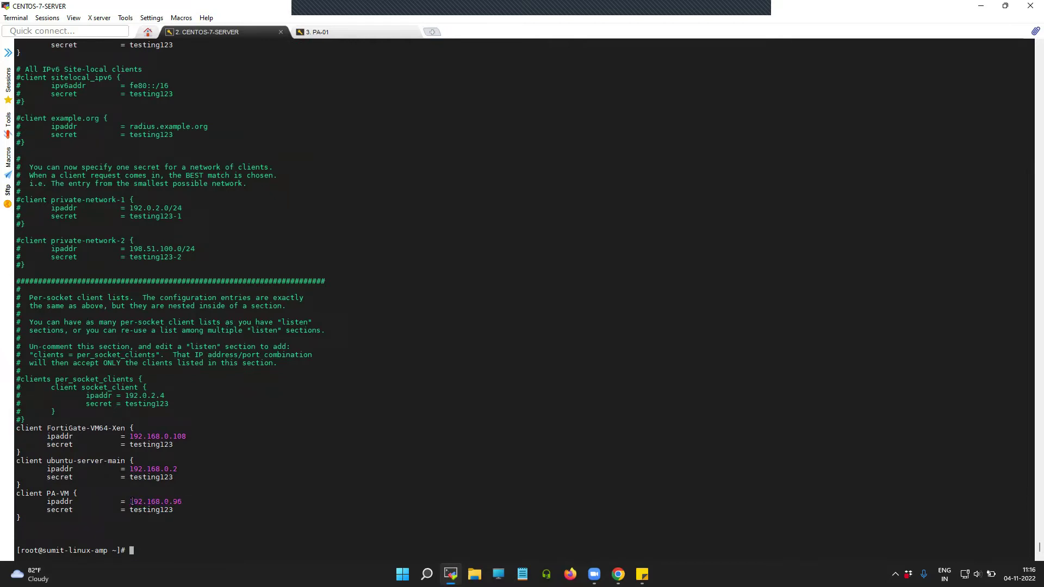
pyautogui.moveTo(130, 501); pyautogui.dragTo(188, 519)
# Enter and confirm the shared secret for server 192.168.0.190, then save RADIUS_PROFILE.
pyautogui.click(618, 574)
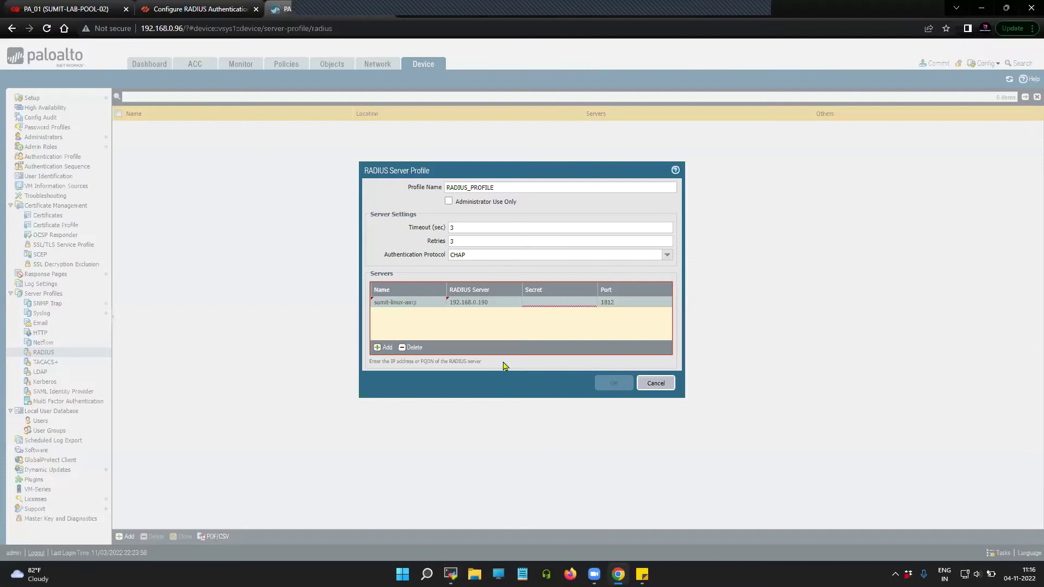
pyautogui.click(537, 303)
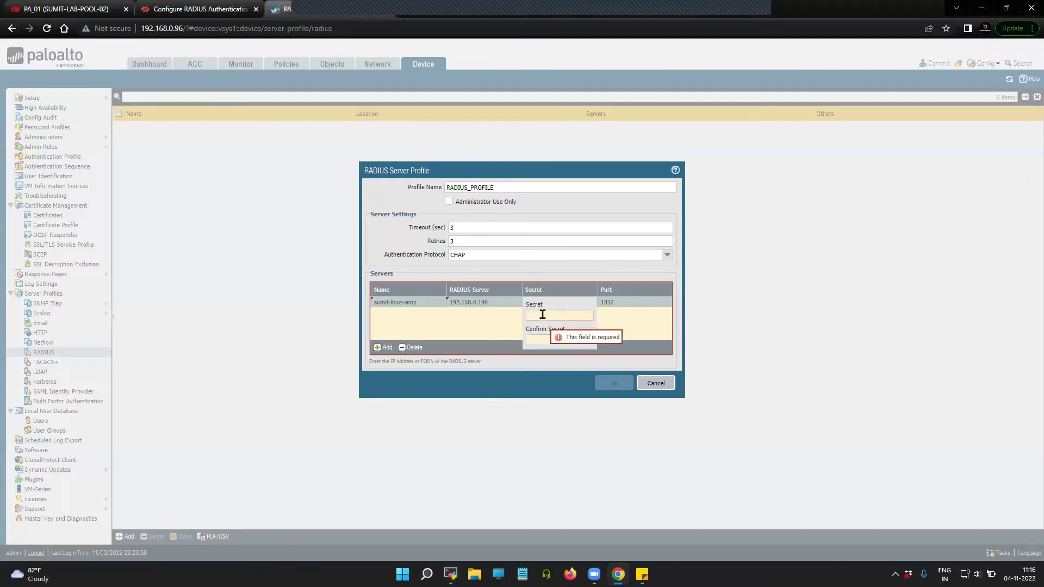
pyautogui.click(542, 315)
pyautogui.write('***')
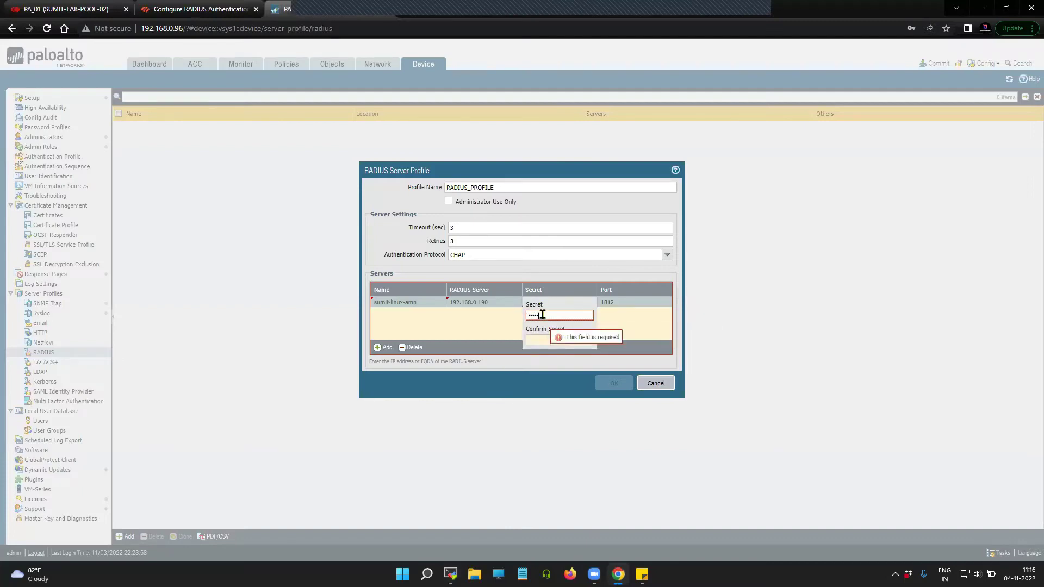
pyautogui.write('*')
pyautogui.click(542, 341)
pyautogui.write('****')
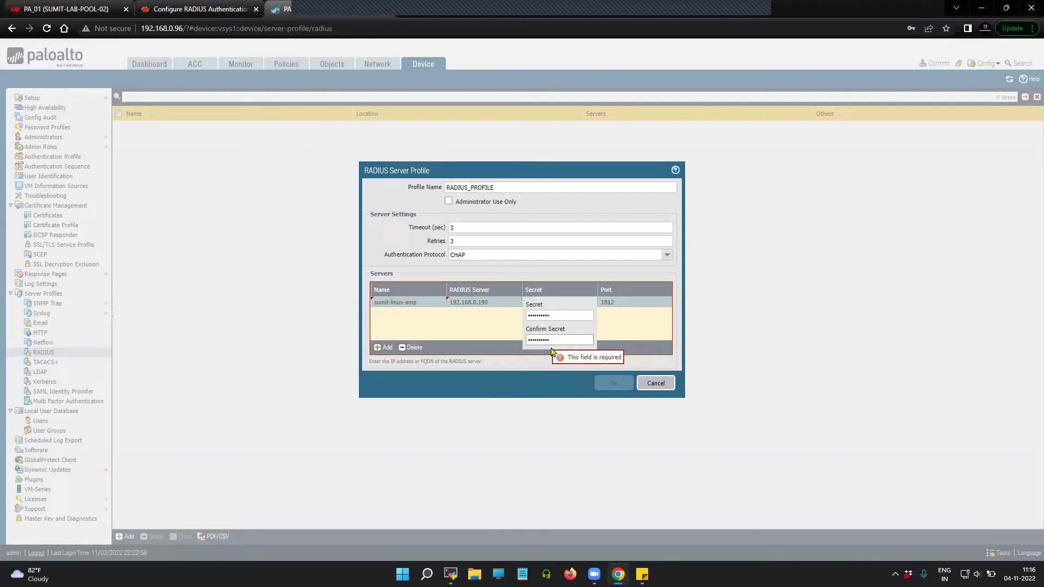
pyautogui.click(636, 326)
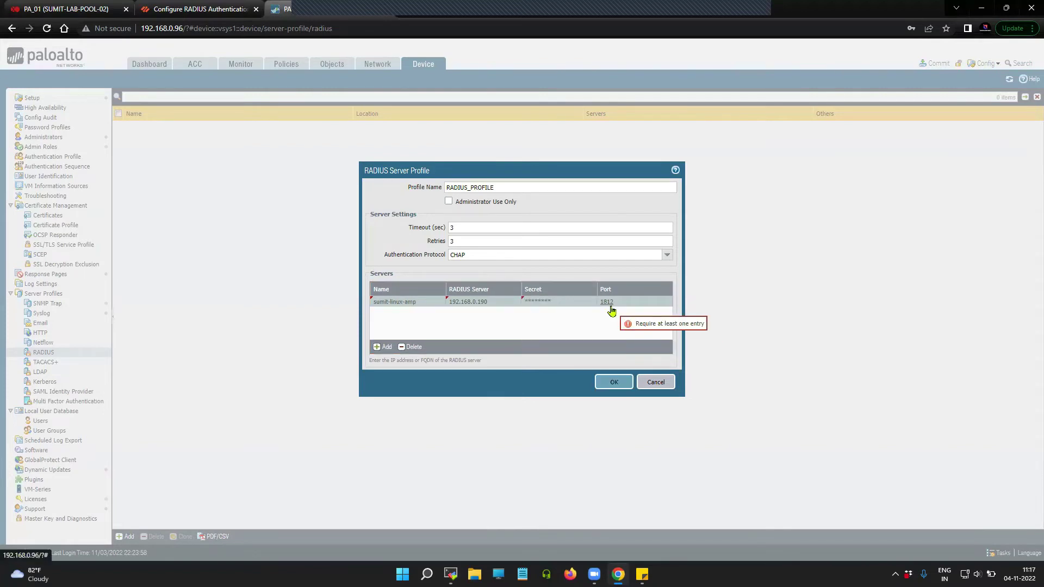
pyautogui.click(611, 384)
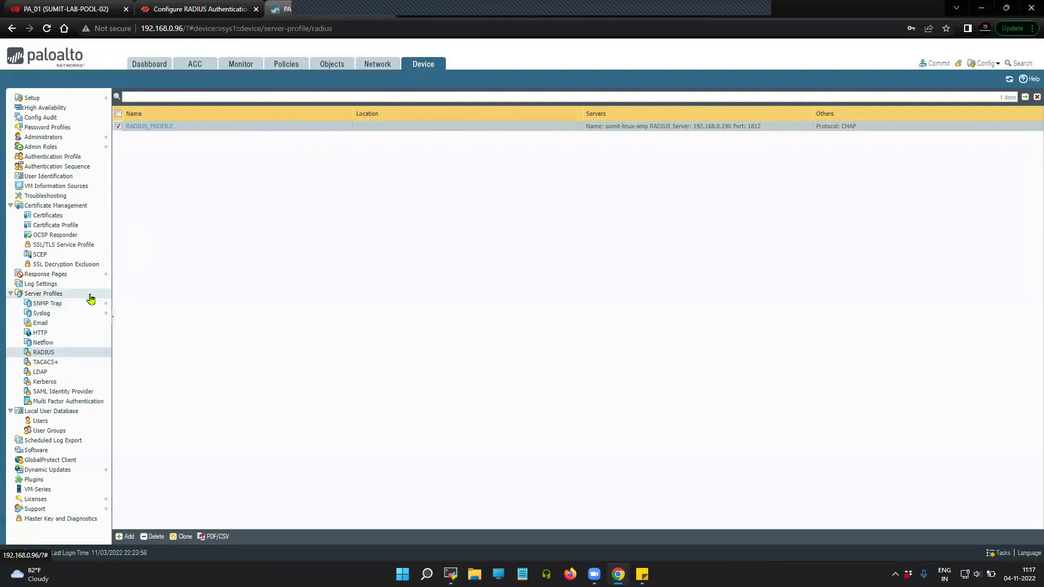
# Add a new authentication profile under Device > Authentication Profile, named RADIUS_profile.
pyautogui.click(10, 294)
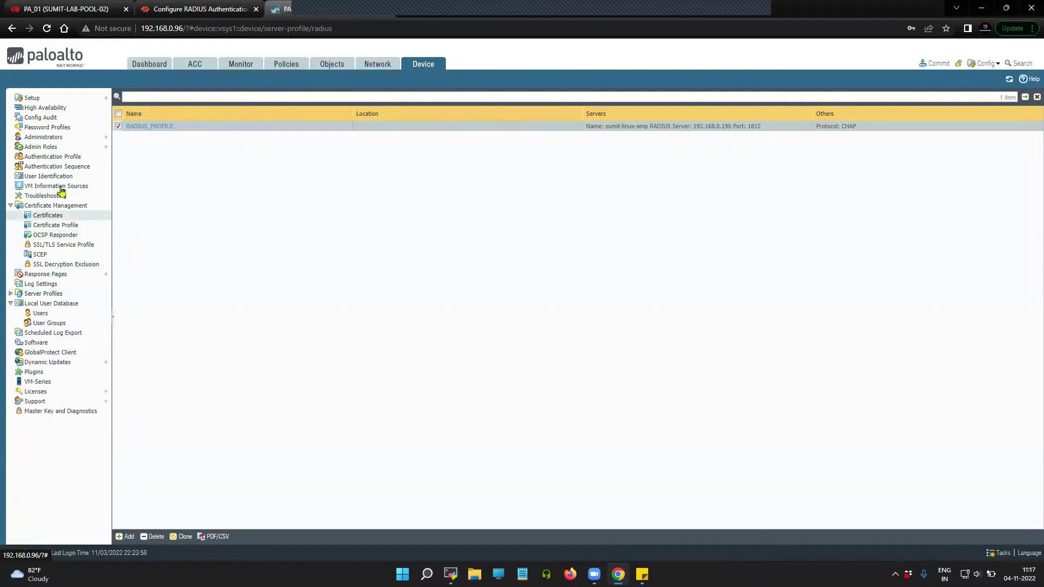
pyautogui.click(49, 158)
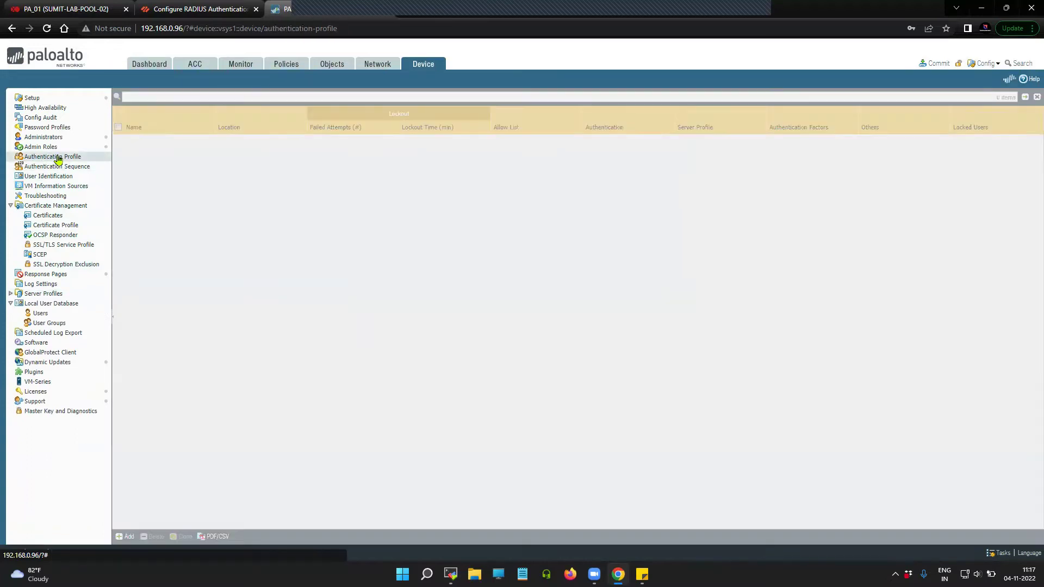
pyautogui.click(128, 536)
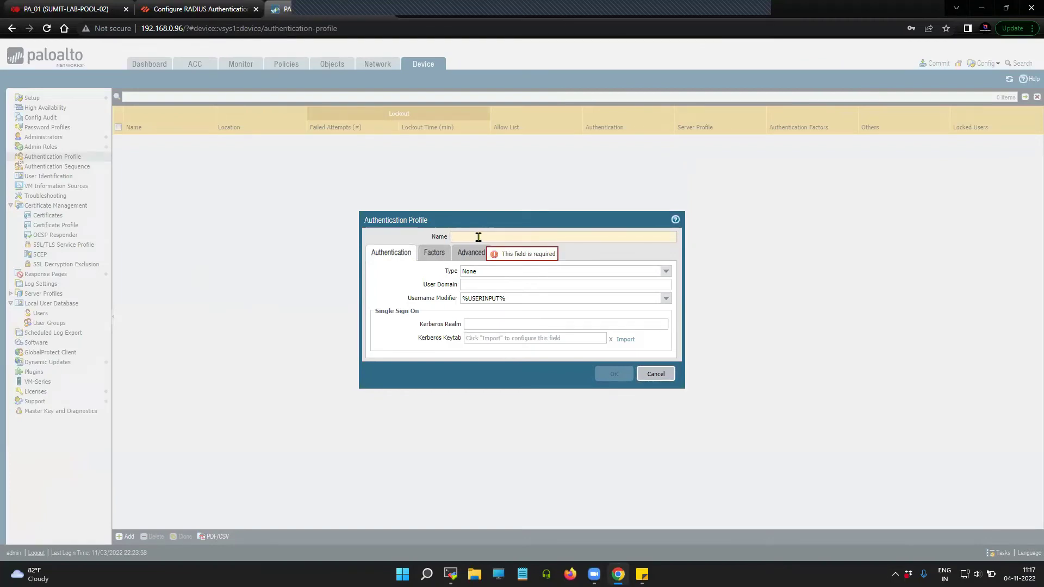
pyautogui.write('R')
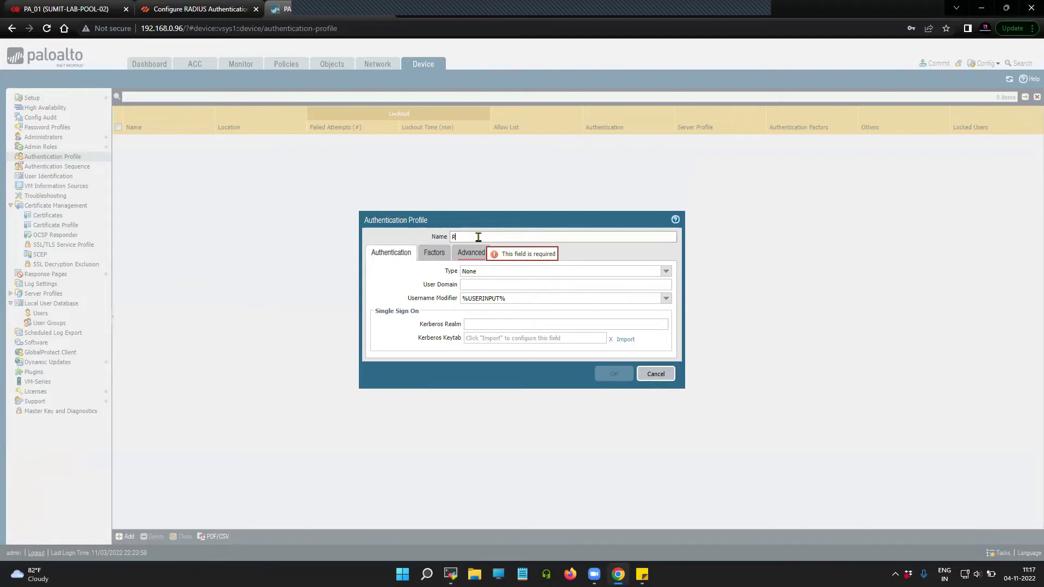
pyautogui.write('adDIUS')
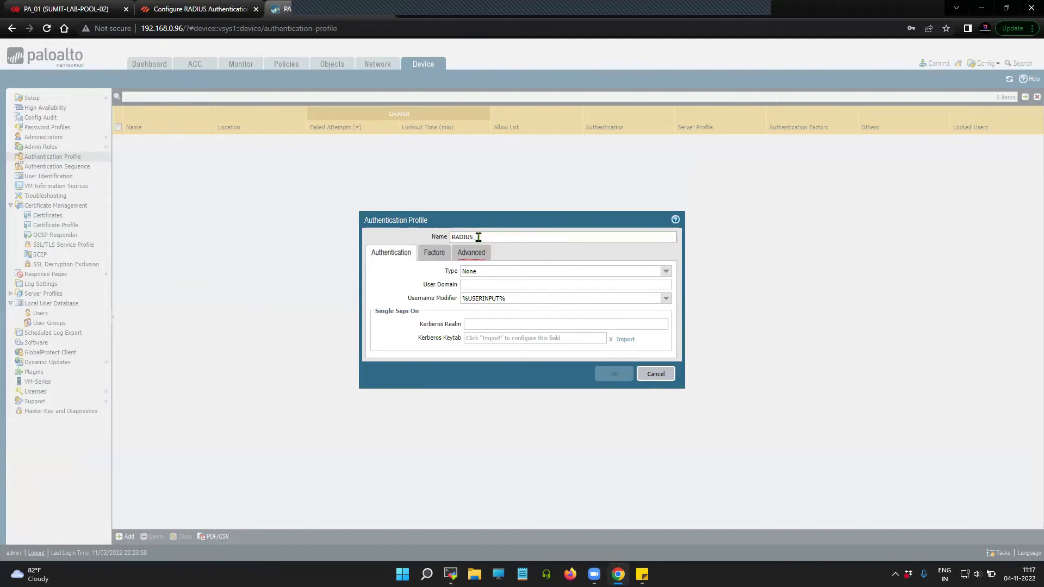
pyautogui.write('_pro')
pyautogui.write('prof')
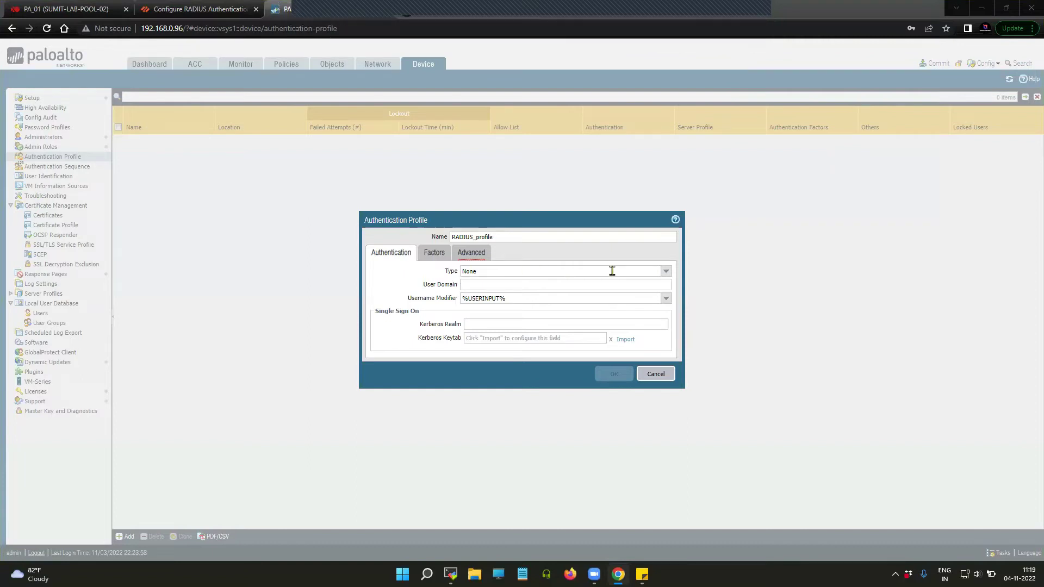
# Set the profile type to RADIUS with server profile RADIUS_PROFILE.
pyautogui.doubleClick(450, 271)
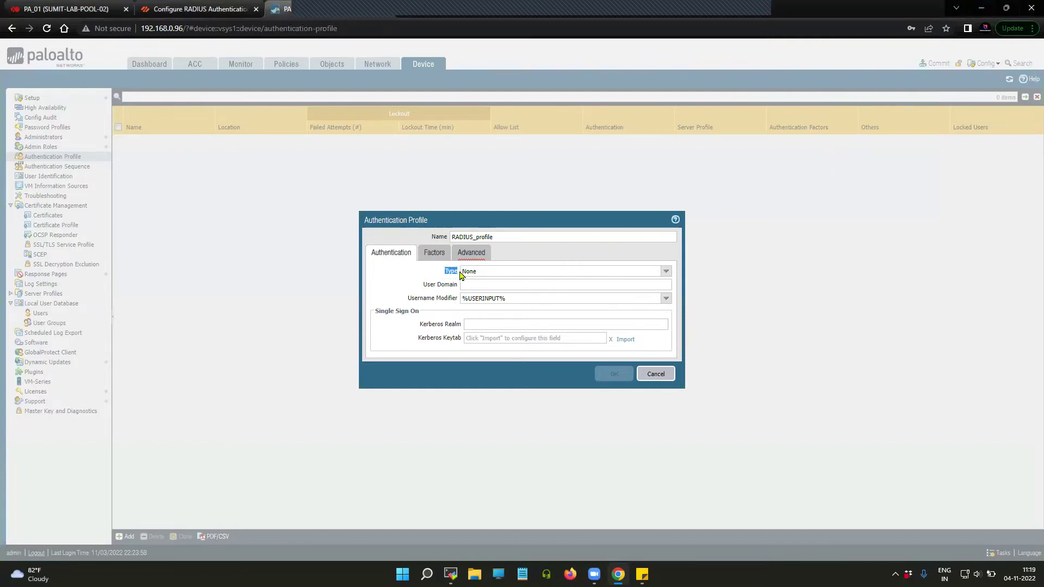
pyautogui.click(665, 272)
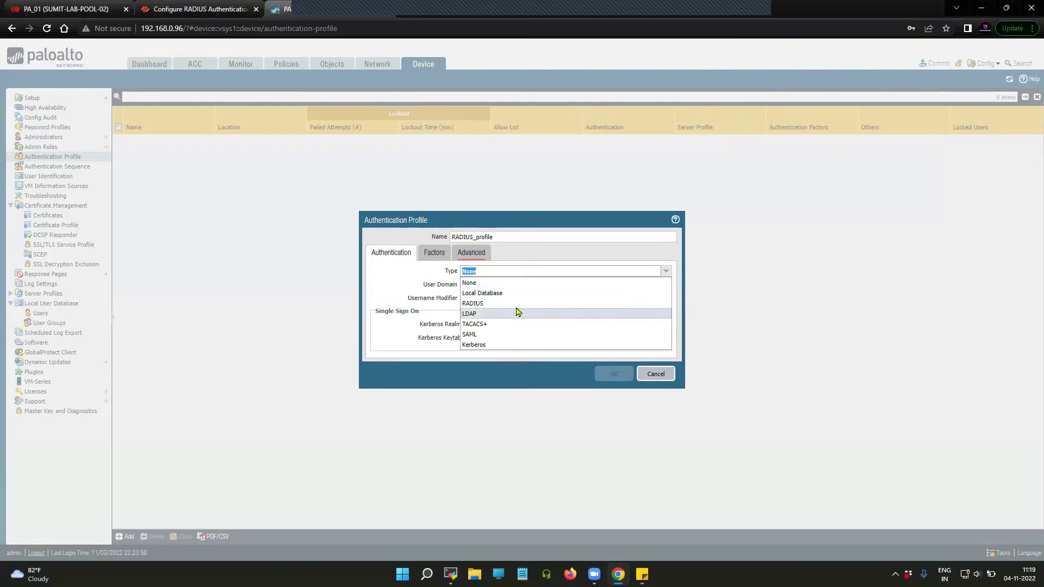
pyautogui.click(484, 309)
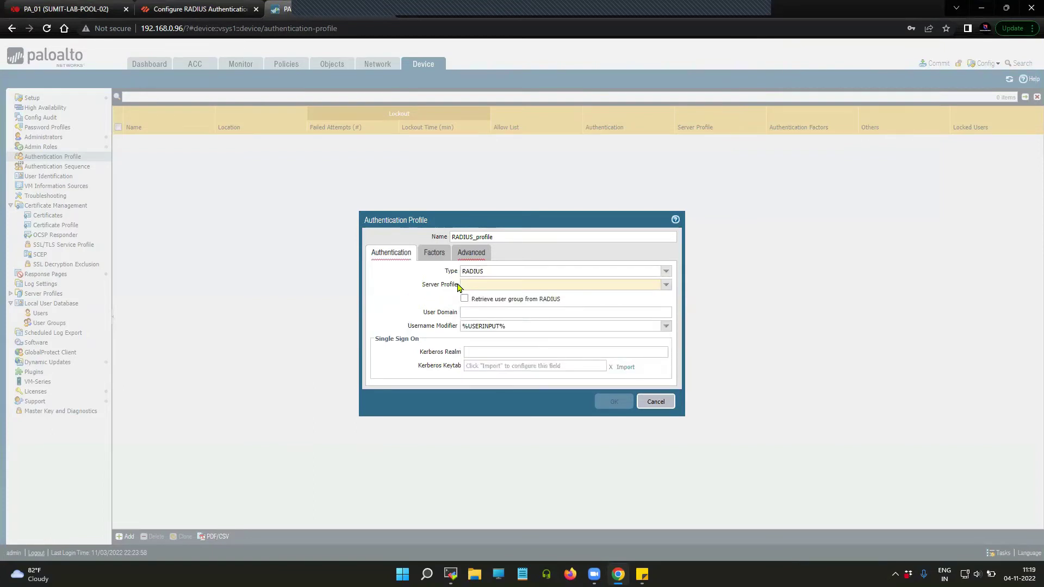
pyautogui.moveTo(458, 285); pyautogui.dragTo(419, 292)
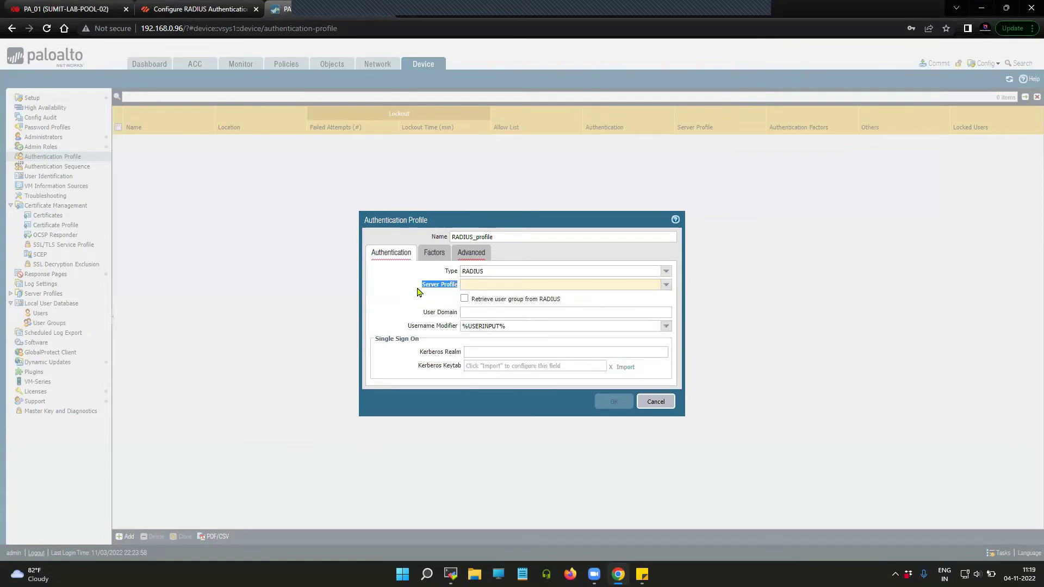
pyautogui.click(665, 285)
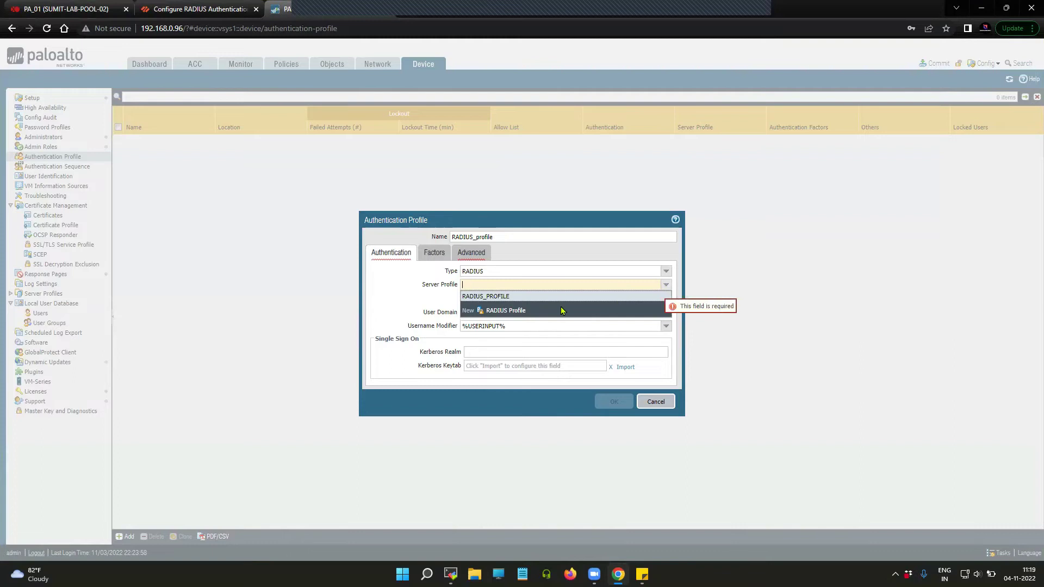
pyautogui.click(497, 296)
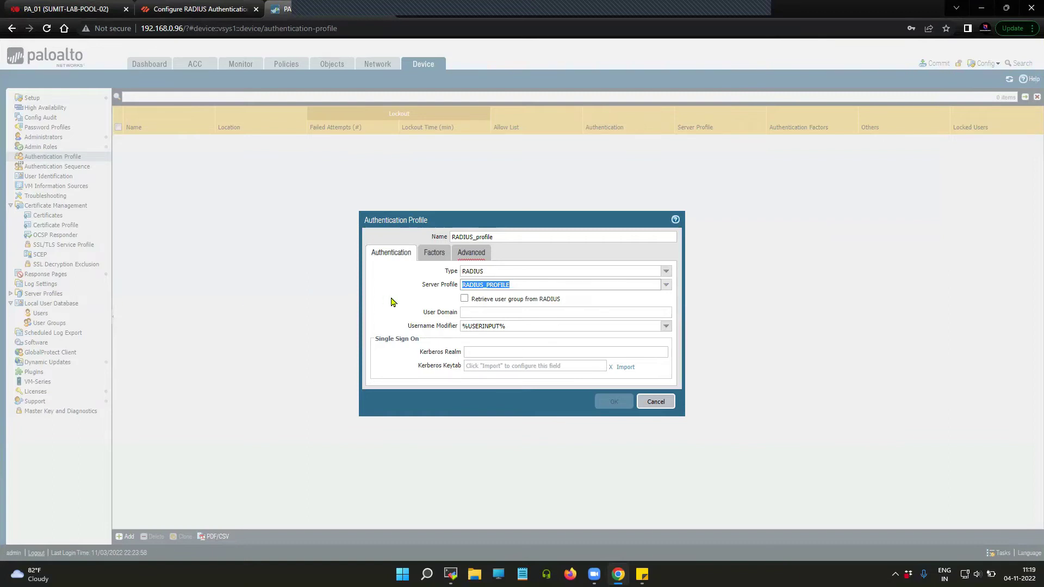
pyautogui.click(470, 308)
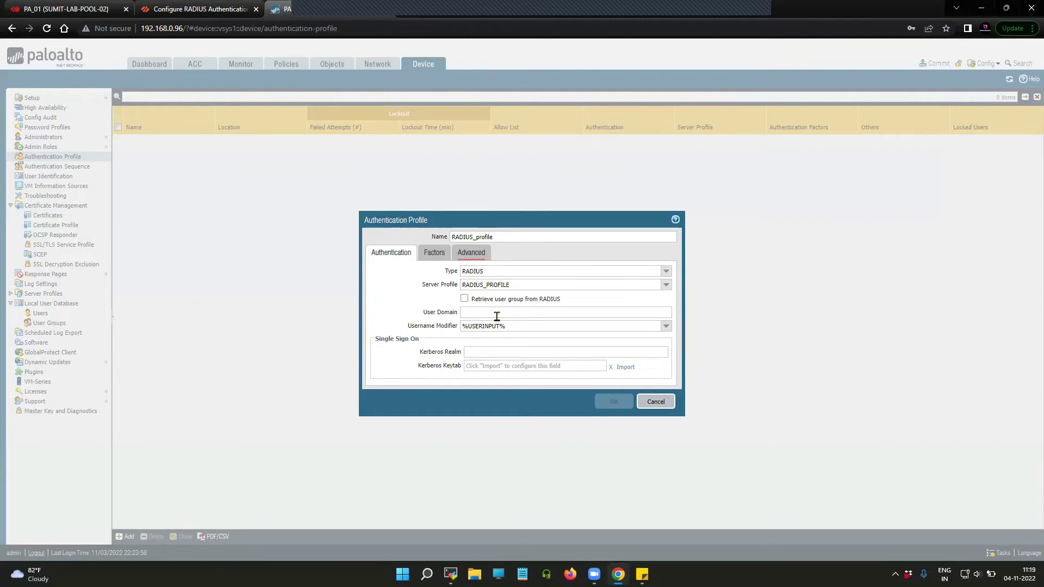
pyautogui.click(435, 253)
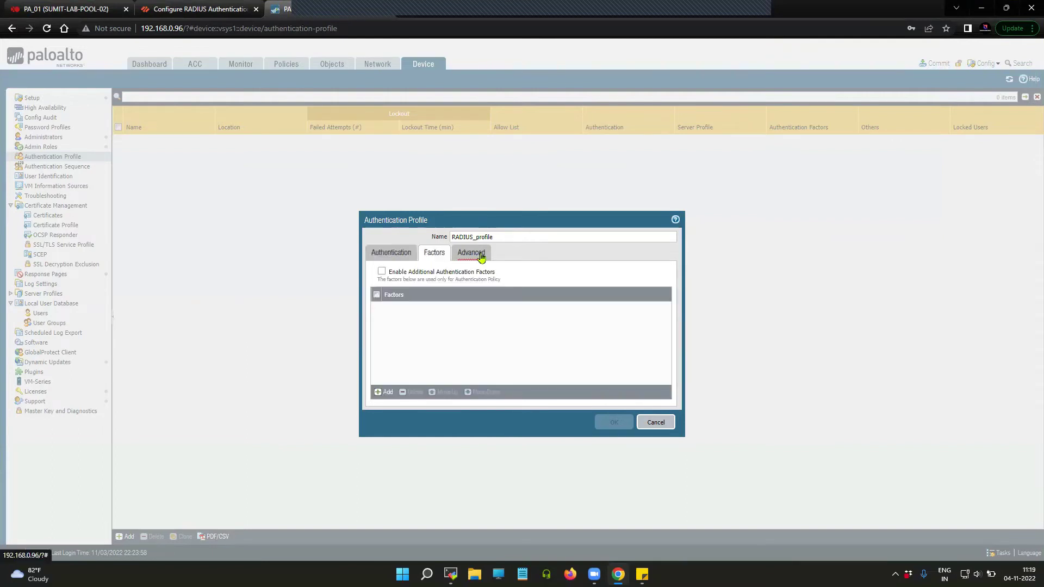
# Add 'all' to the Allow List in the Advanced settings.
pyautogui.click(481, 258)
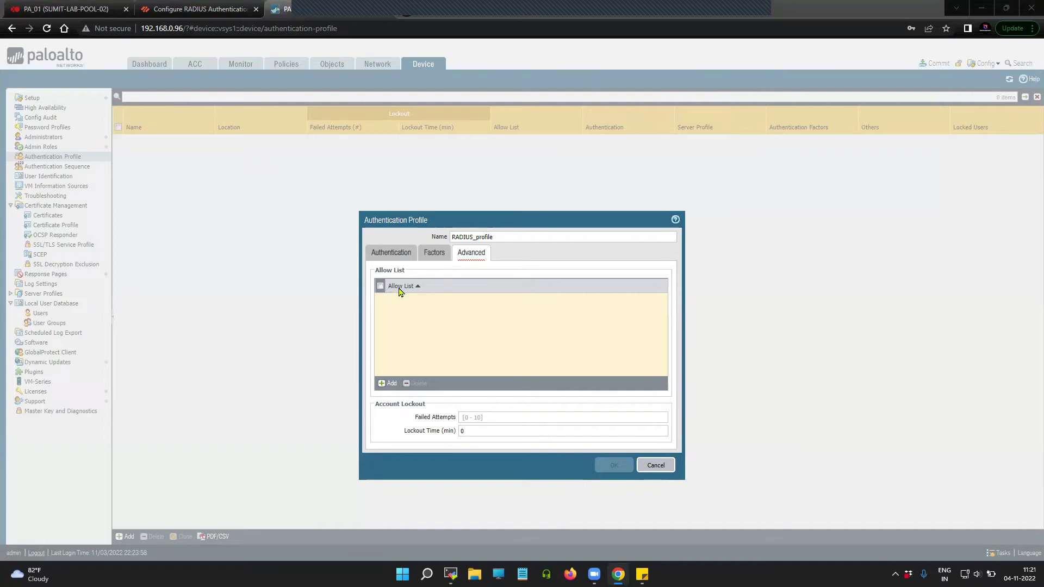
pyautogui.click(391, 384)
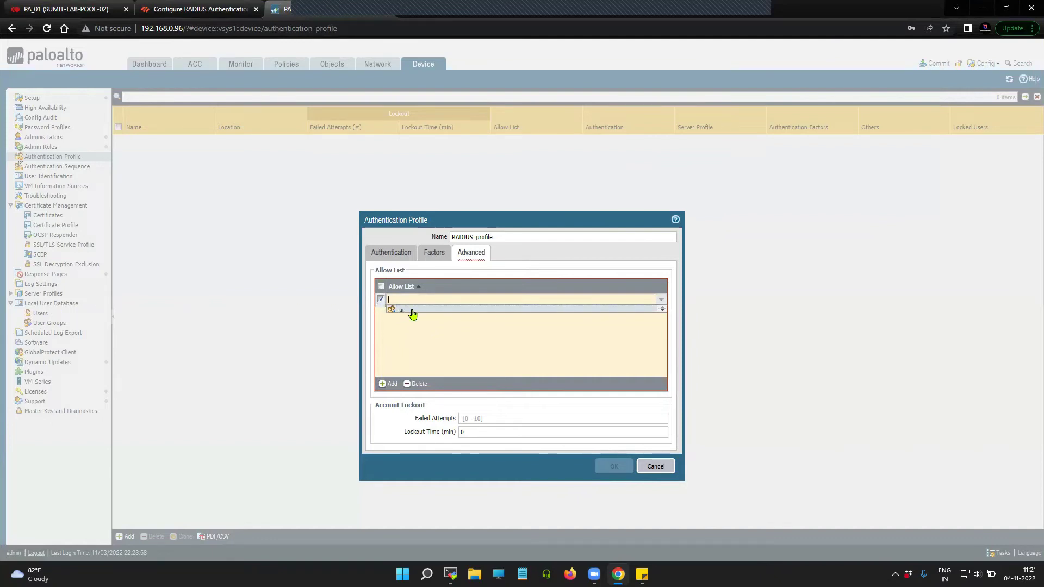
pyautogui.click(413, 311)
pyautogui.click(424, 343)
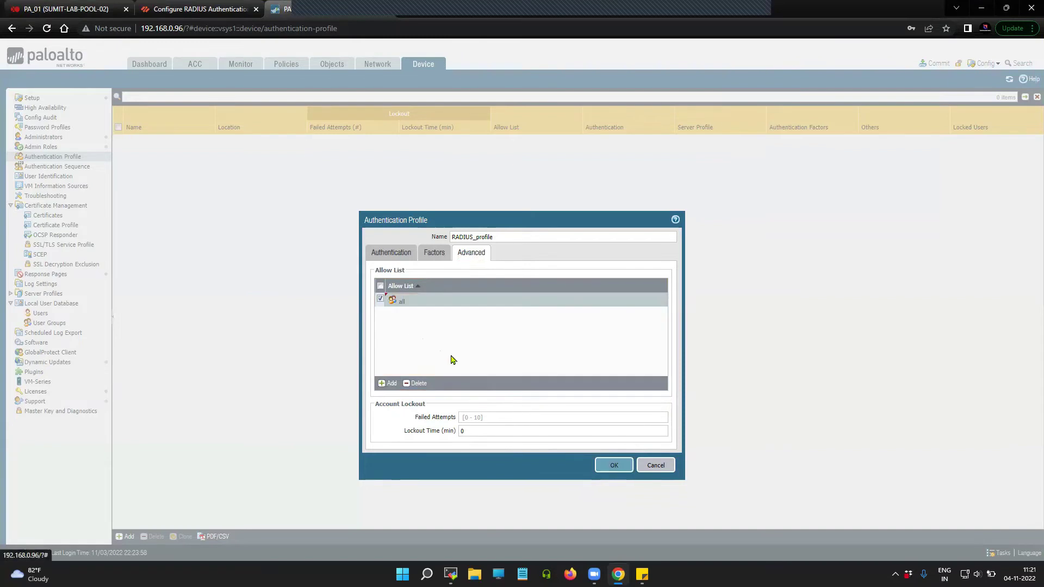
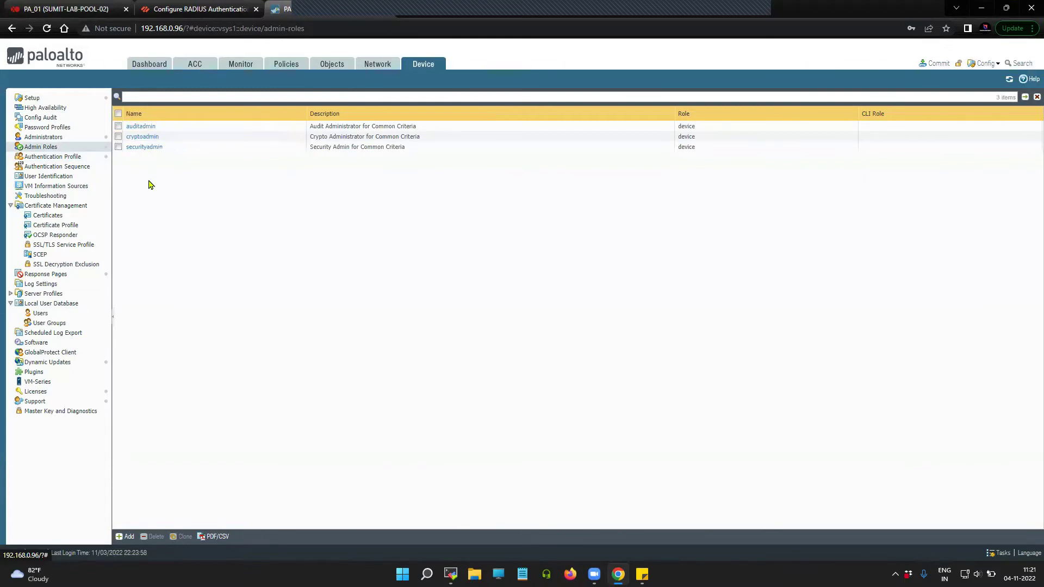
# Open a new Administrator entry under Device > Administrators, then bring the MobaXterm terminal forward.
pyautogui.click(68, 142)
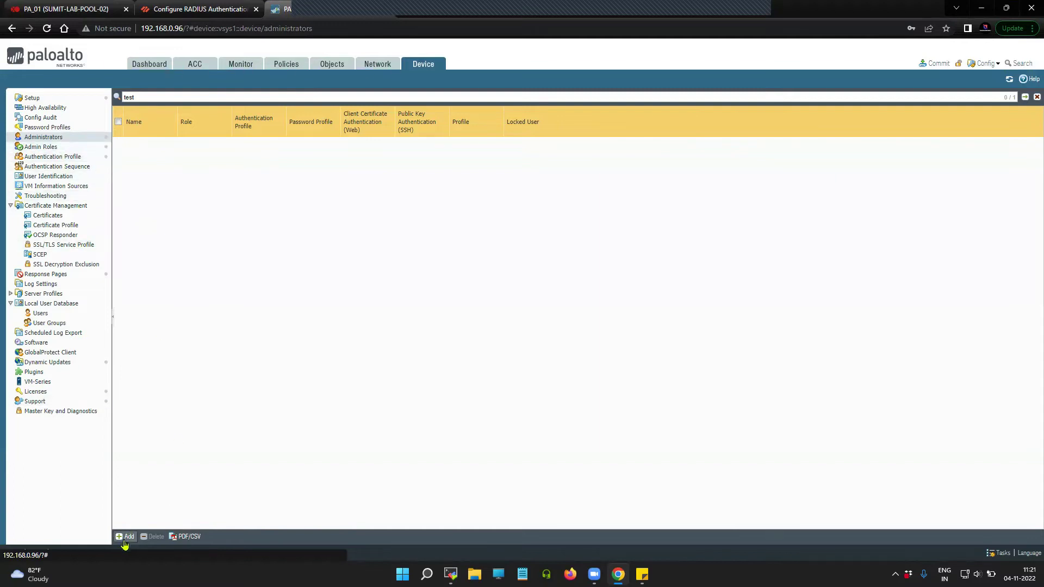
pyautogui.click(126, 537)
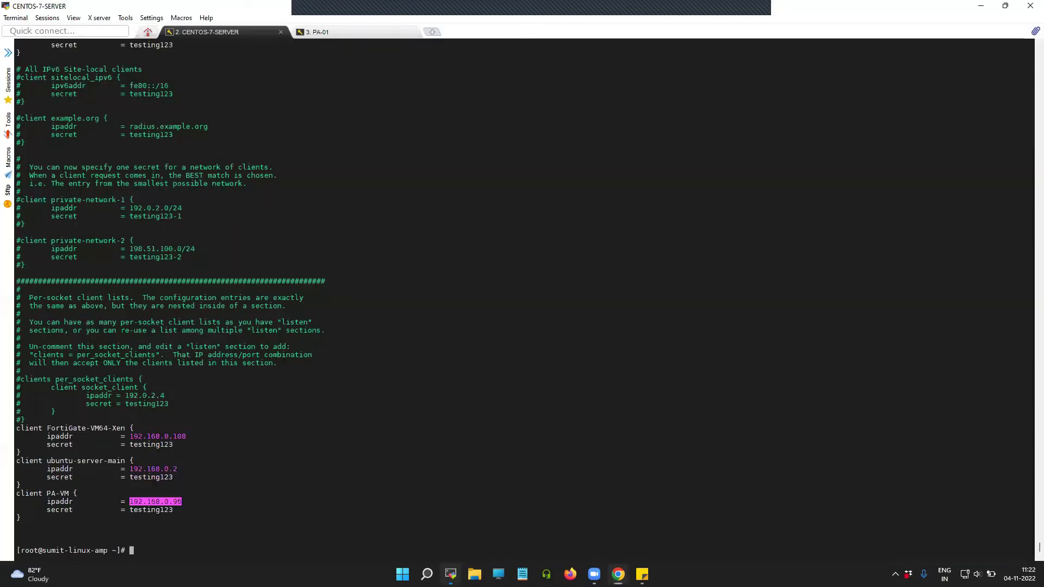
pyautogui.click(450, 573)
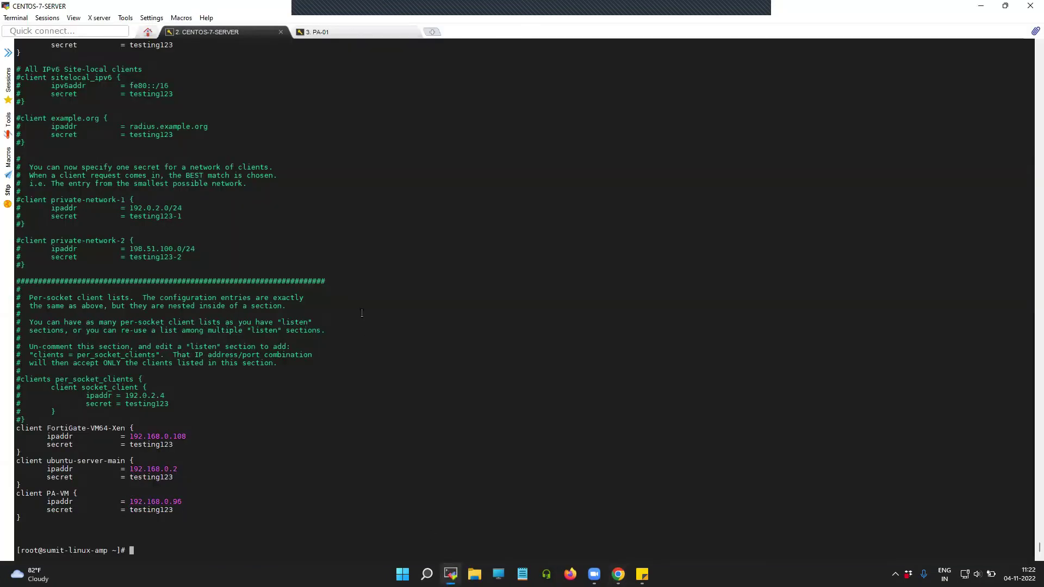
# Print /etc/raddb/users on the CentOS server to show the two test accounts.
pyautogui.press('Return')
pyautogui.press('Return')
pyautogui.press('Return')
pyautogui.press('Up')
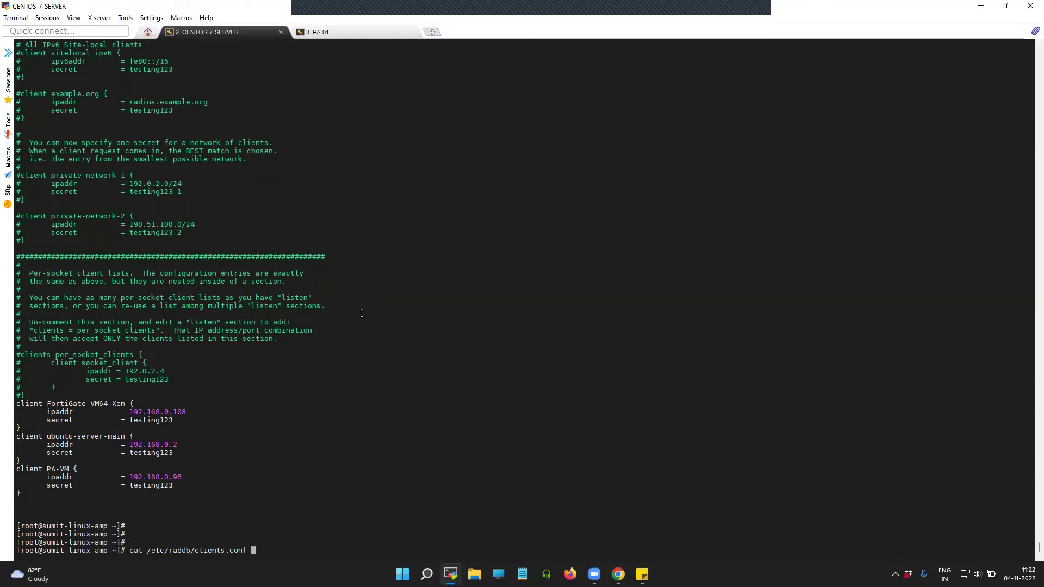
pyautogui.press('BackSpace')
pyautogui.press('BackSpace')
pyautogui.press('BackSpace')
pyautogui.press('BackSpace')
pyautogui.press('BackSpace')
pyautogui.press('BackSpace')
pyautogui.press('BackSpace')
pyautogui.press('BackSpace')
pyautogui.press('BackSpace')
pyautogui.press('BackSpace')
pyautogui.press('Tab')
pyautogui.press('Tab')
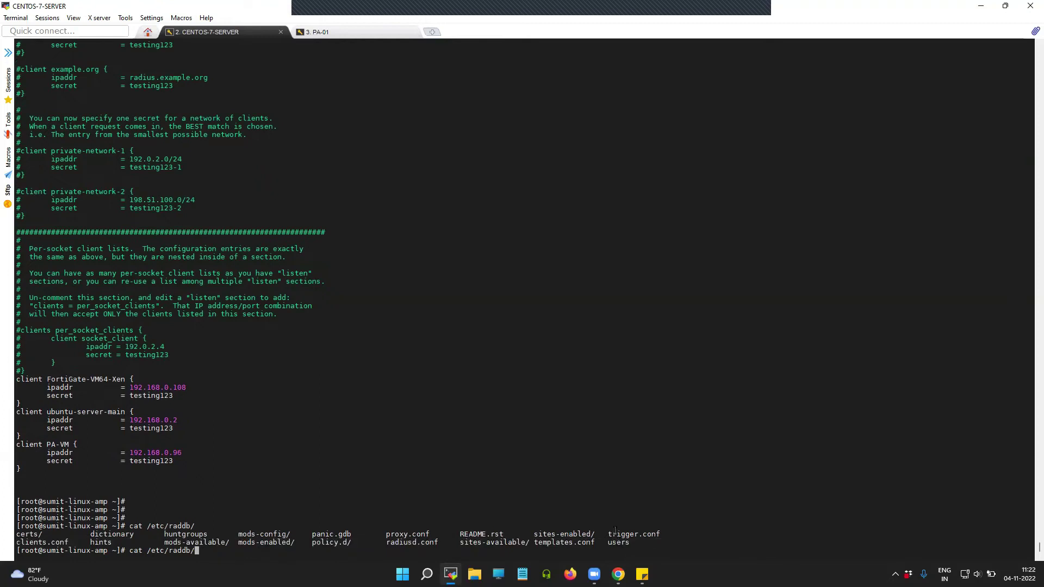
pyautogui.doubleClick(618, 542)
pyautogui.rightClick(594, 428)
pyautogui.press('Return')
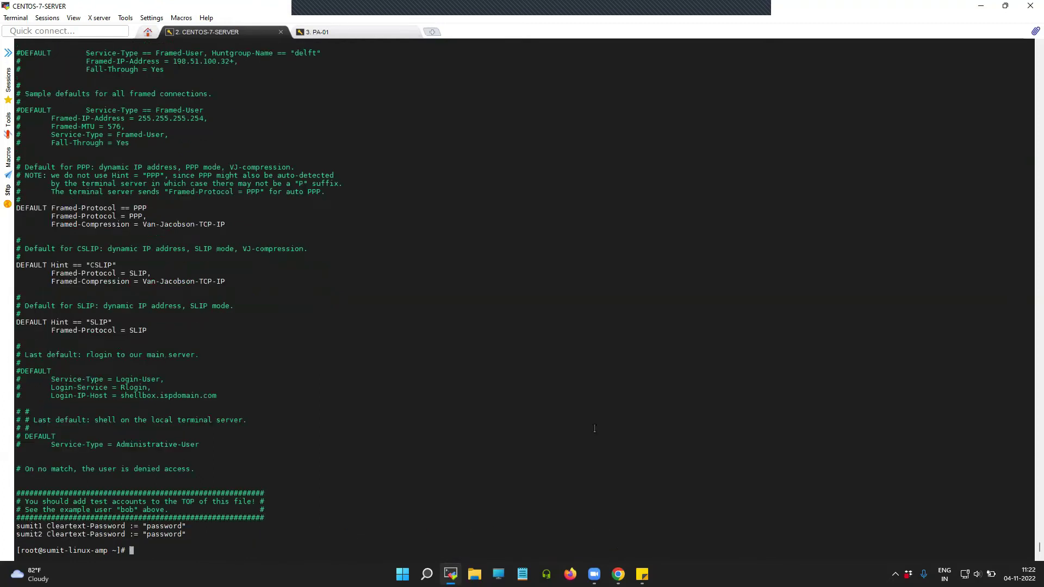
# Copy the first test user's name and return to the browser's Administrator dialog.
pyautogui.press('Return')
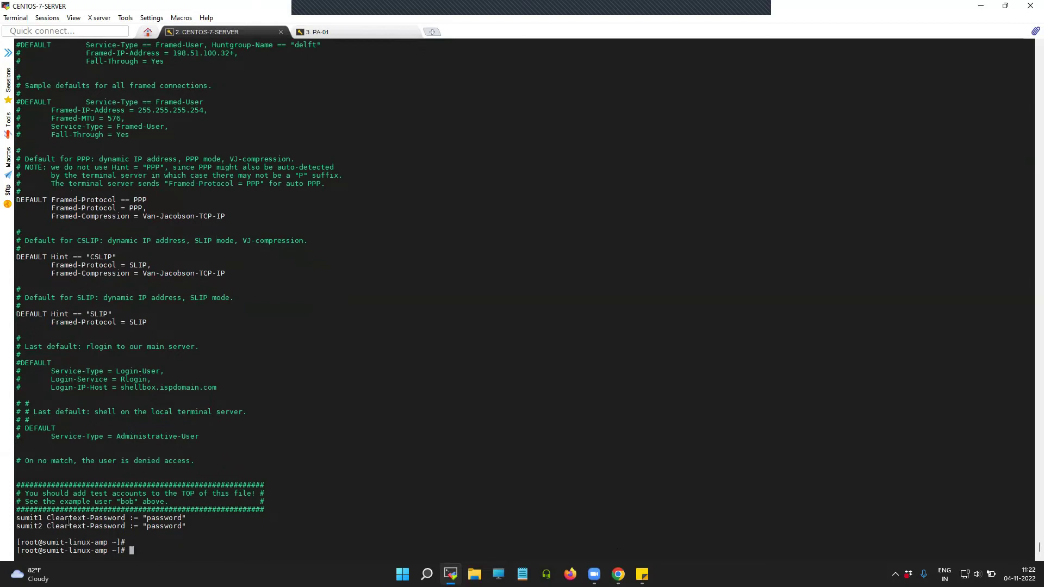
pyautogui.moveTo(17, 519); pyautogui.dragTo(39, 519)
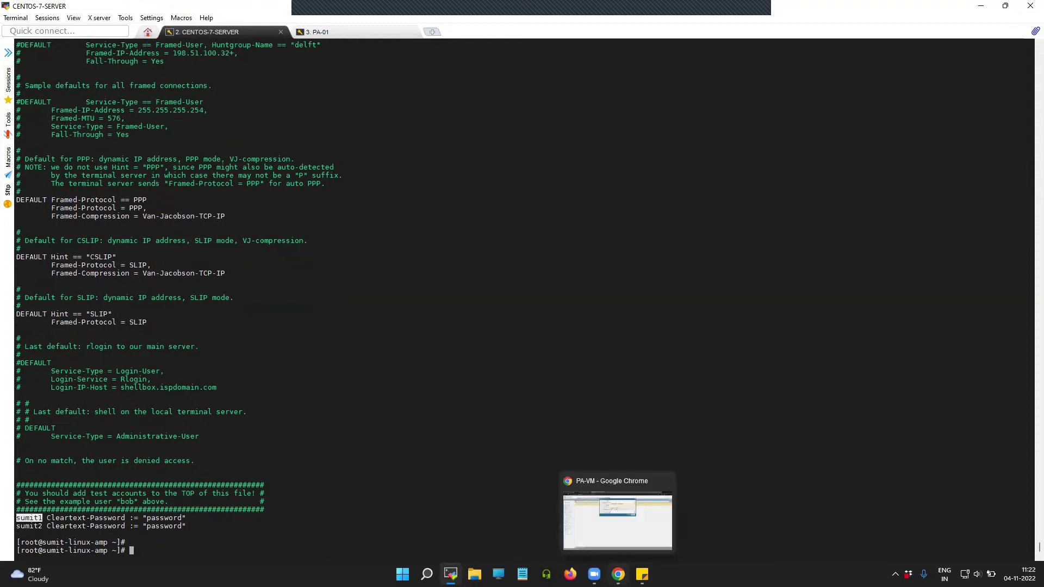
pyautogui.click(618, 574)
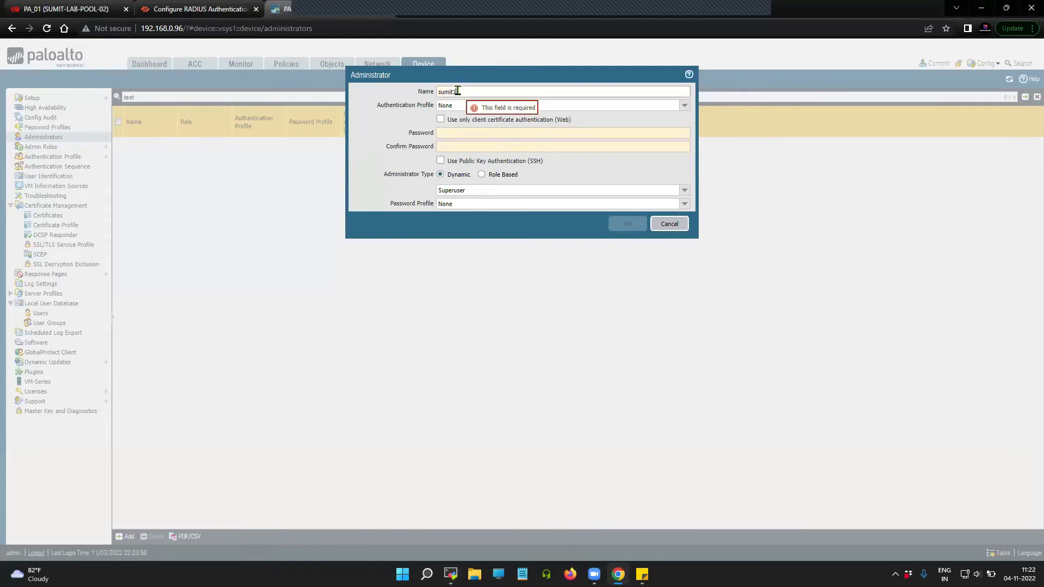
# Name the administrator sumit1 and set its Authentication Profile to RADIUS_profile.
pyautogui.moveTo(377, 105); pyautogui.dragTo(429, 111)
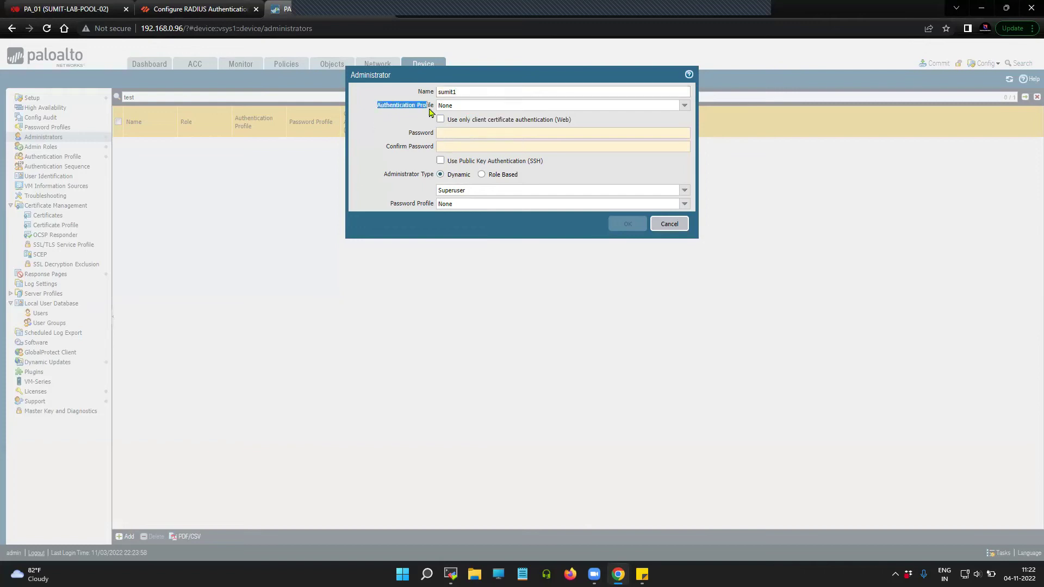
pyautogui.click(684, 106)
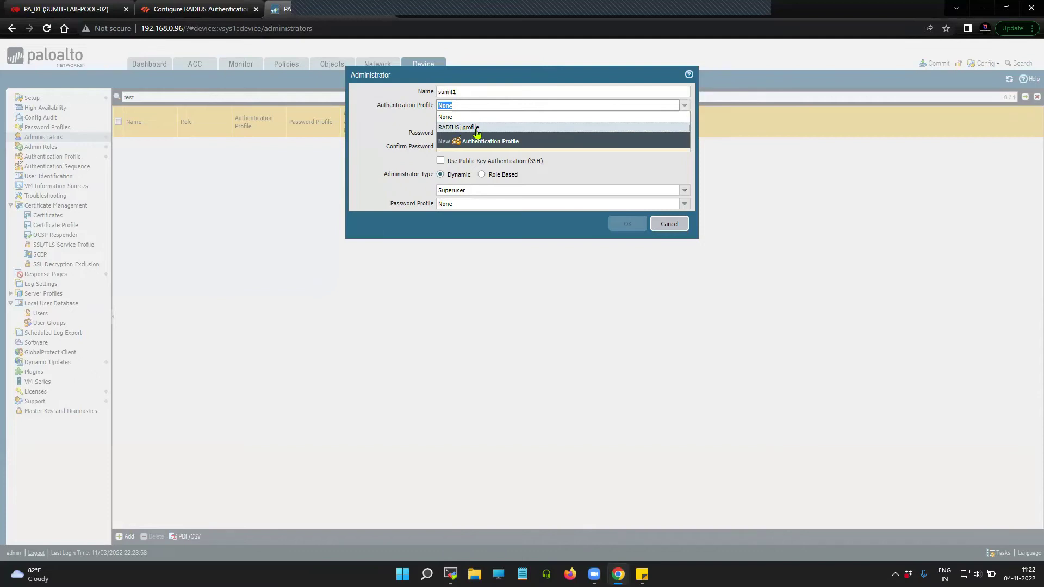
pyautogui.click(477, 128)
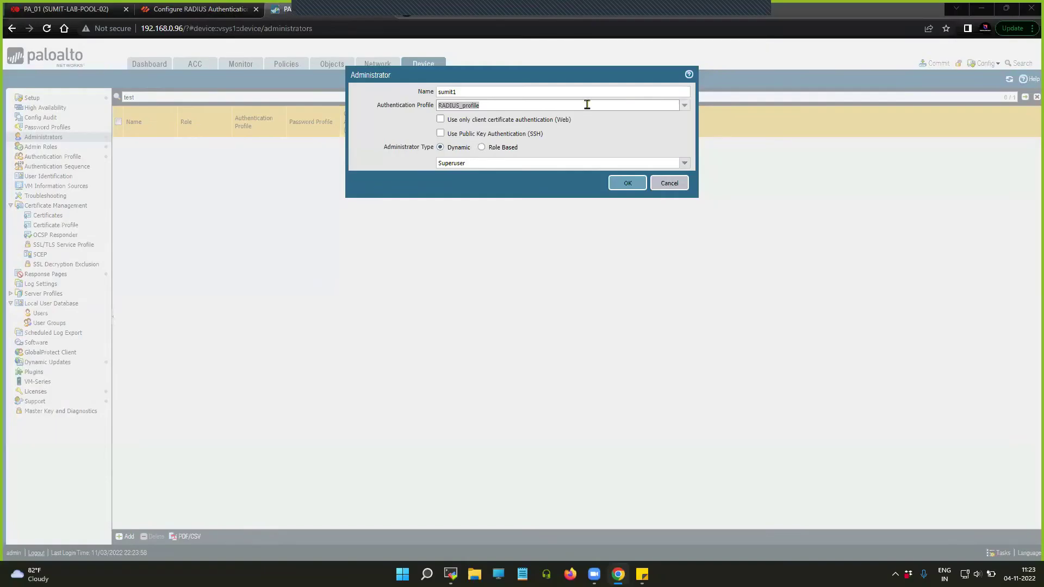
pyautogui.click(413, 129)
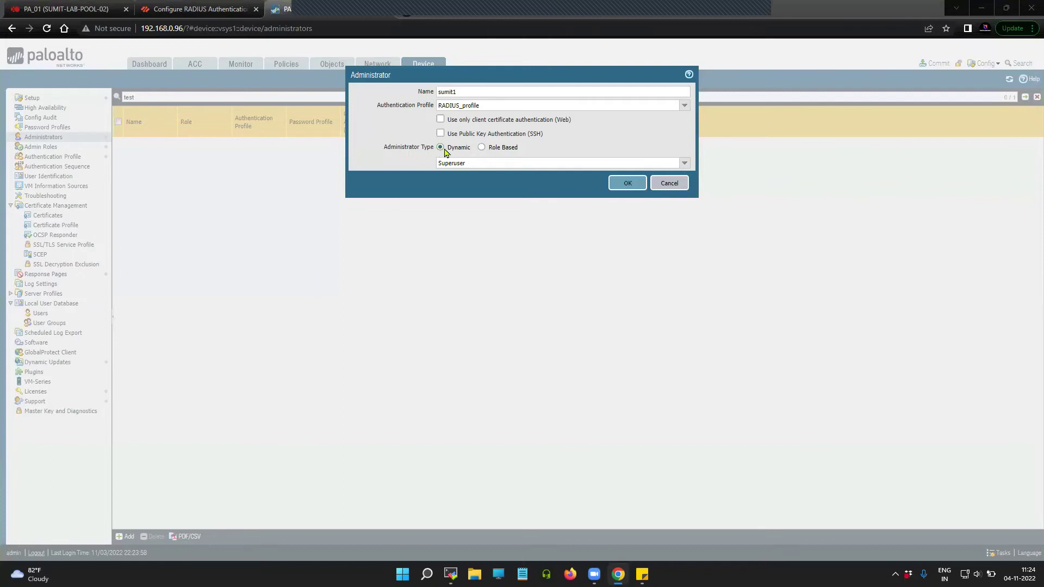
# Keep the Dynamic type with the Superuser role and save the sumit1 administrator.
pyautogui.click(481, 147)
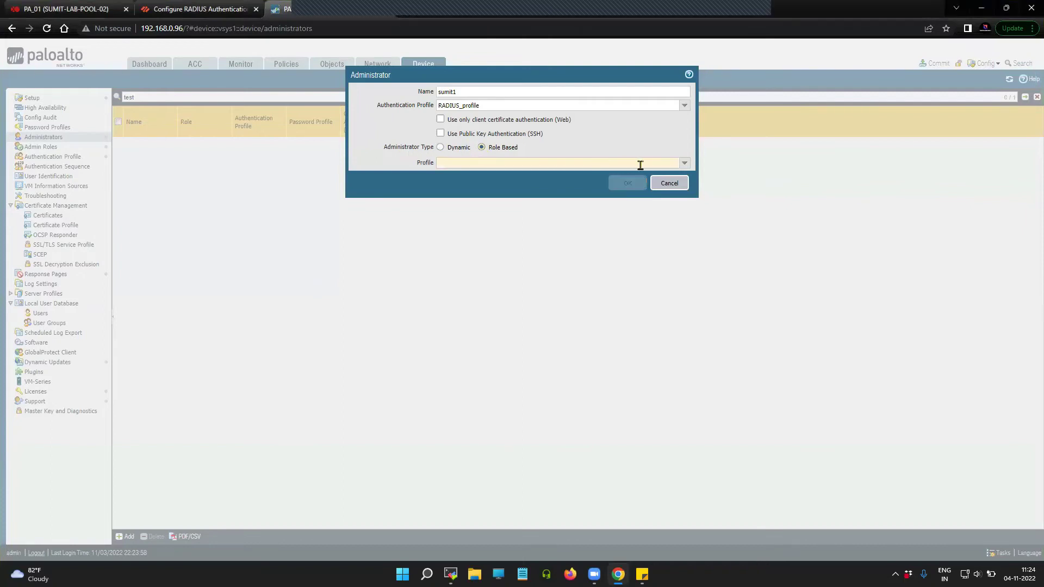
pyautogui.click(684, 163)
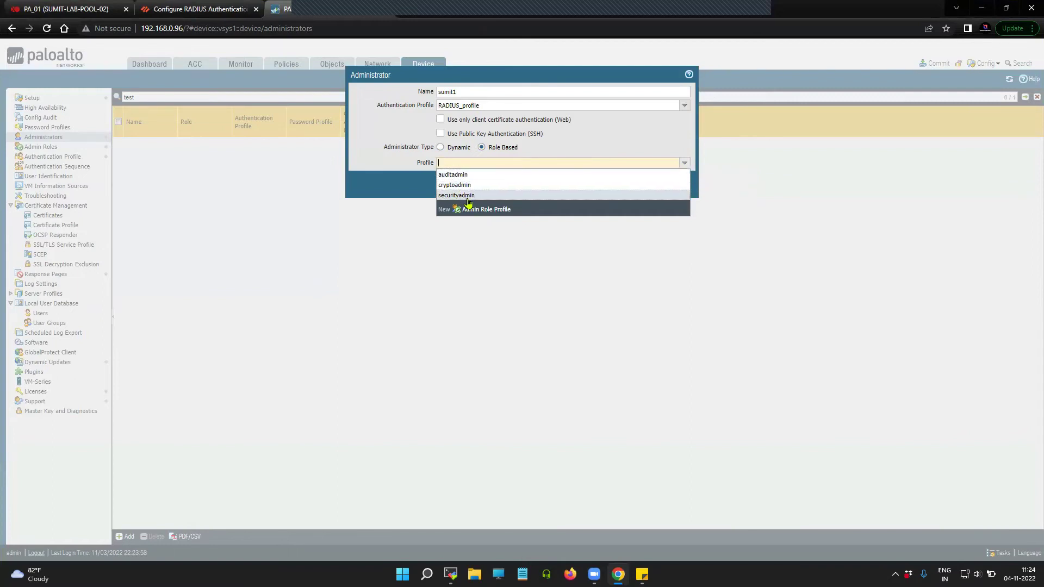
pyautogui.click(453, 155)
pyautogui.click(440, 147)
pyautogui.click(684, 163)
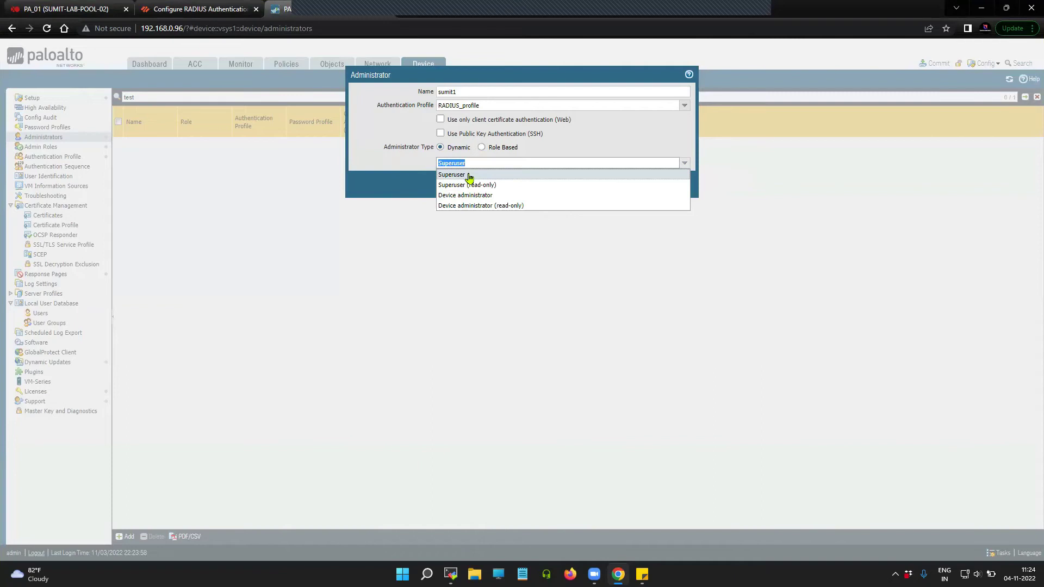
pyautogui.click(507, 175)
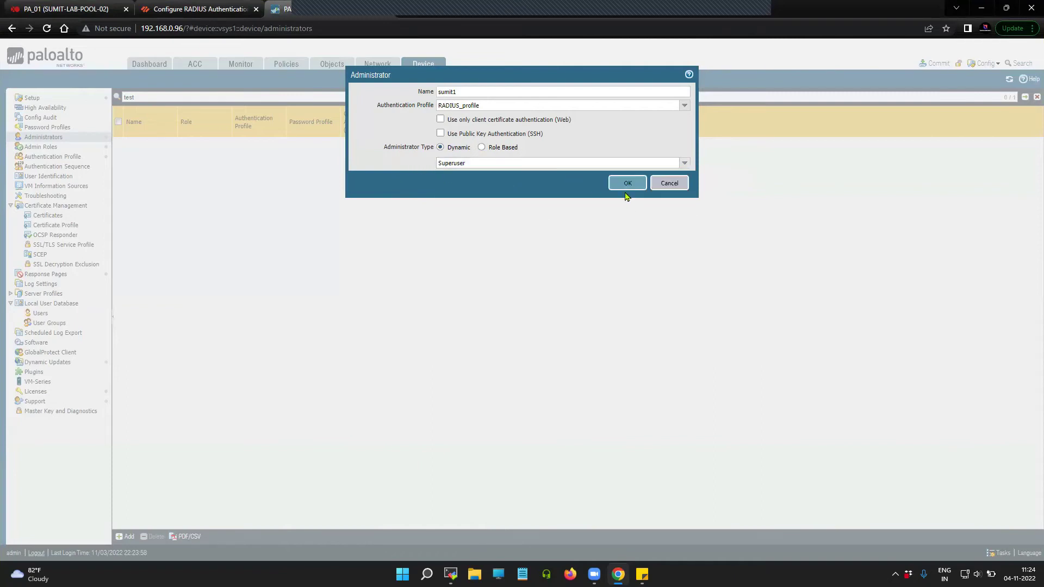
pyautogui.click(481, 148)
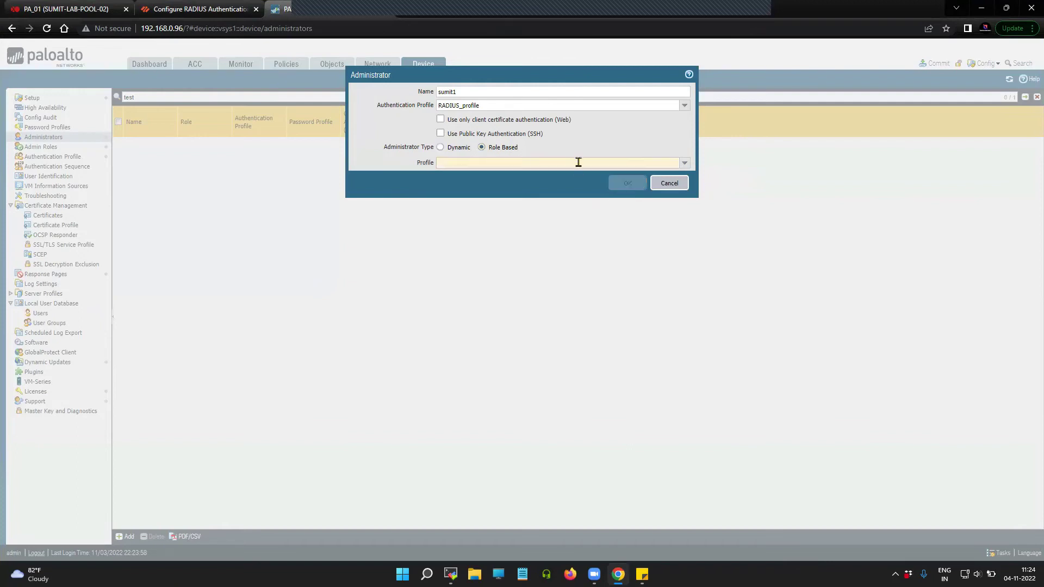
pyautogui.click(684, 163)
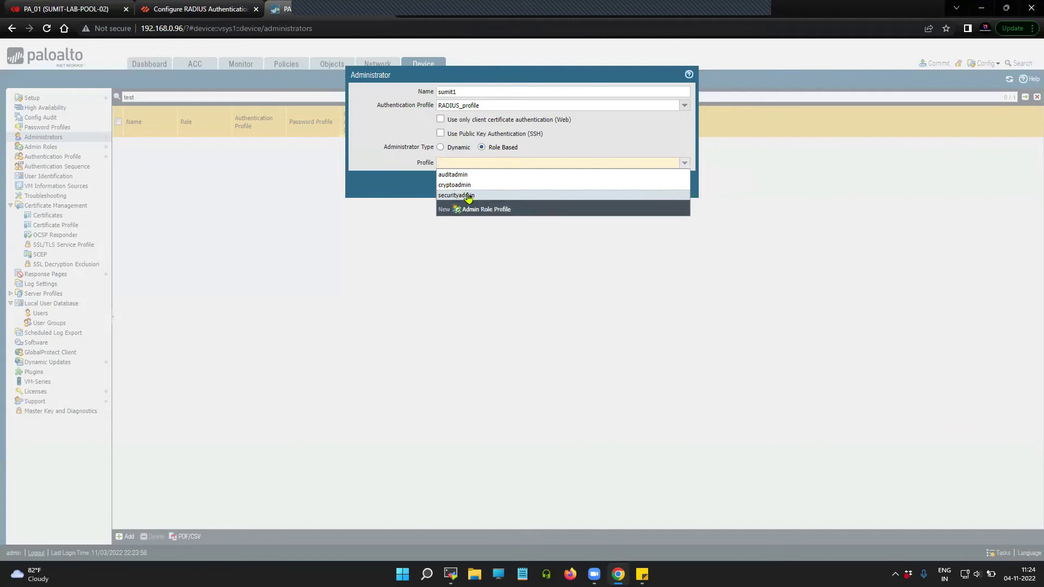
pyautogui.click(389, 167)
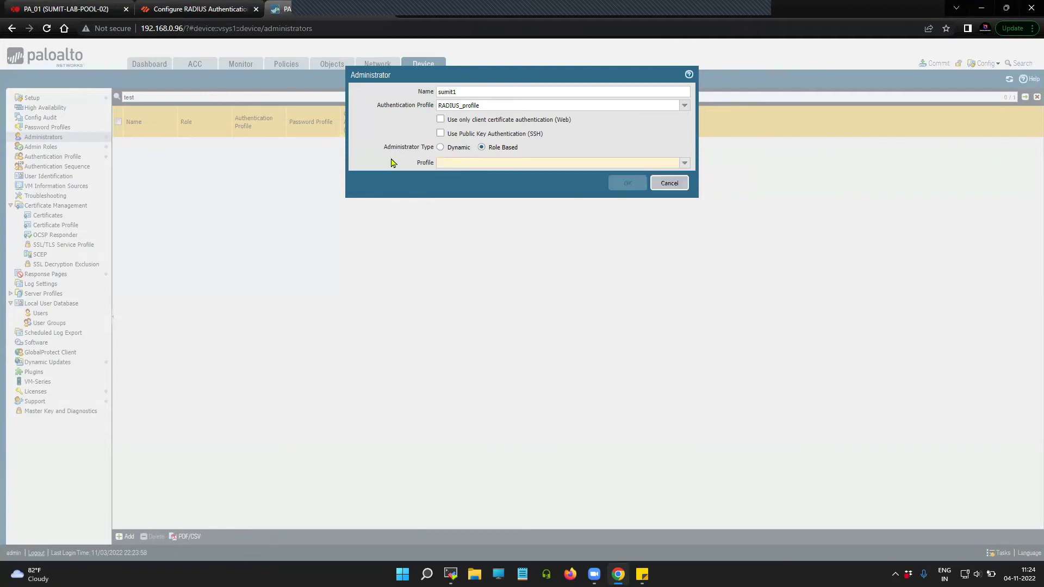
pyautogui.click(440, 148)
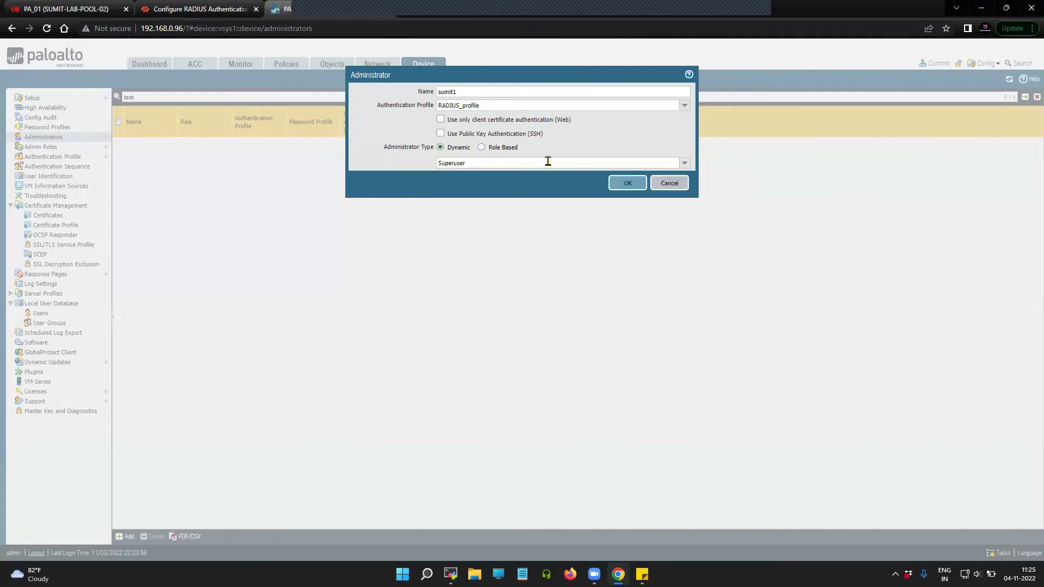
pyautogui.click(622, 183)
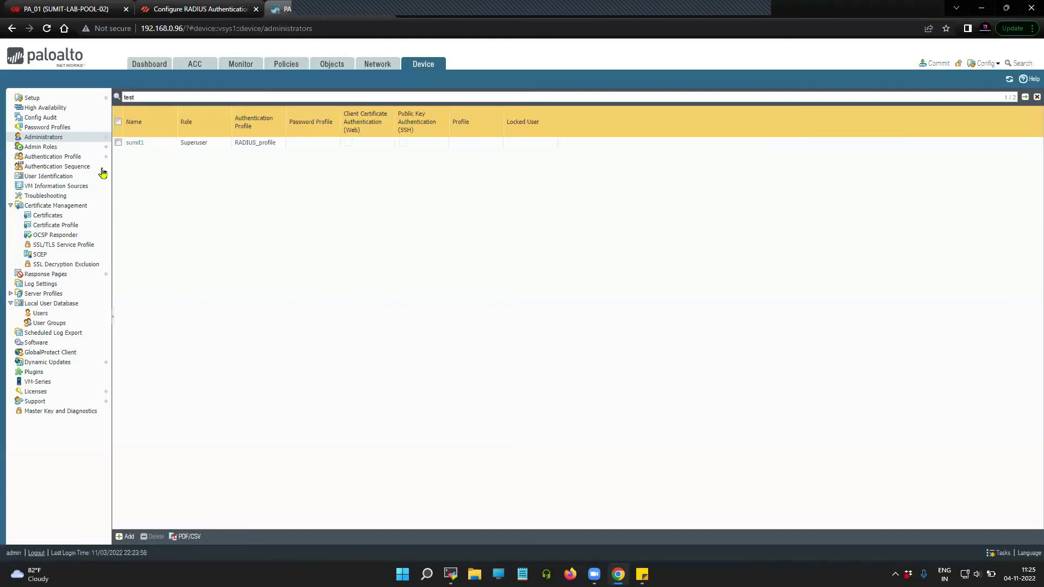
# Commit all pending changes and close the successful commit report.
pyautogui.click(936, 63)
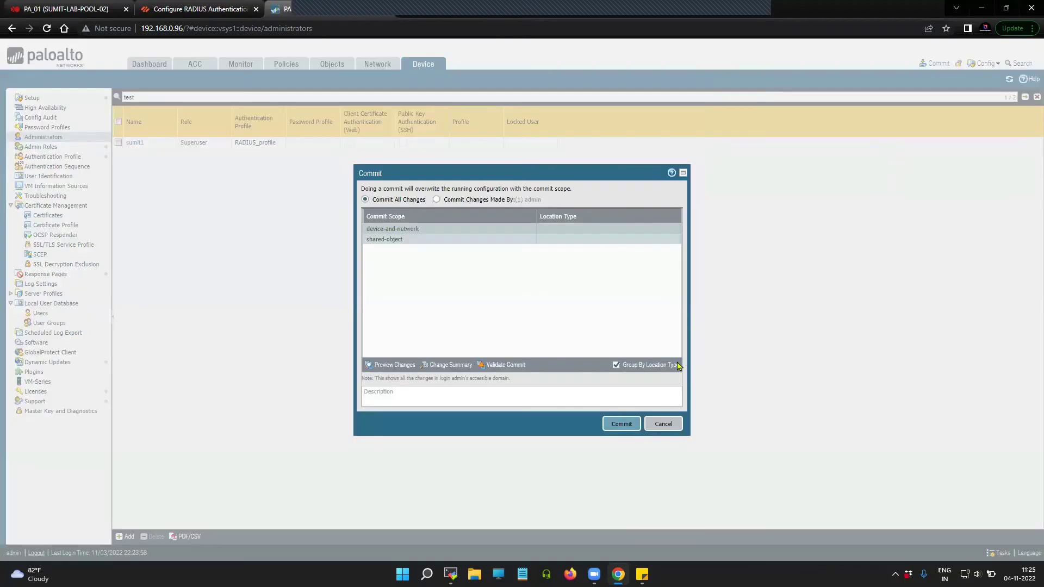
pyautogui.click(622, 423)
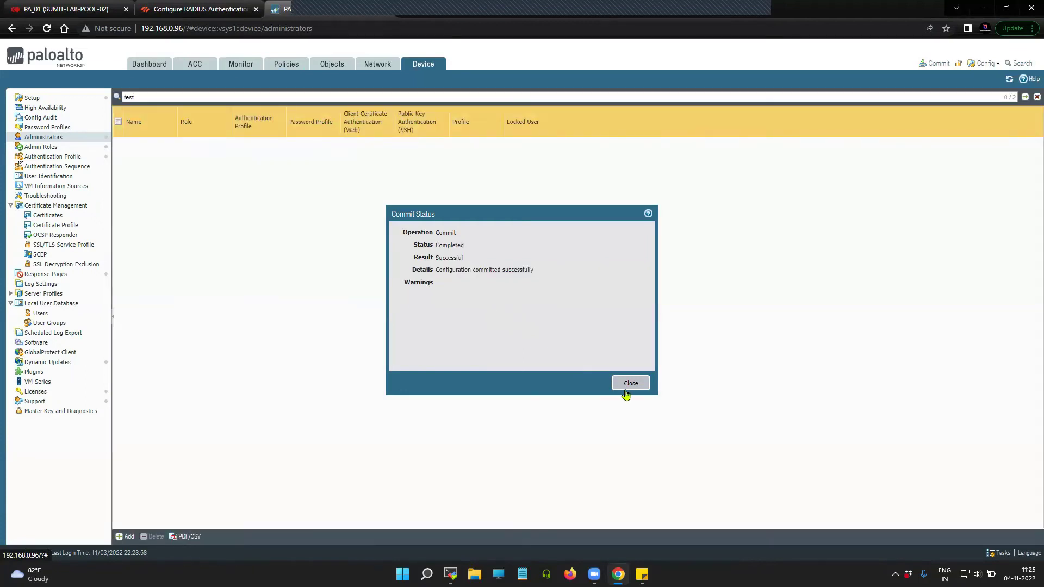
pyautogui.click(629, 384)
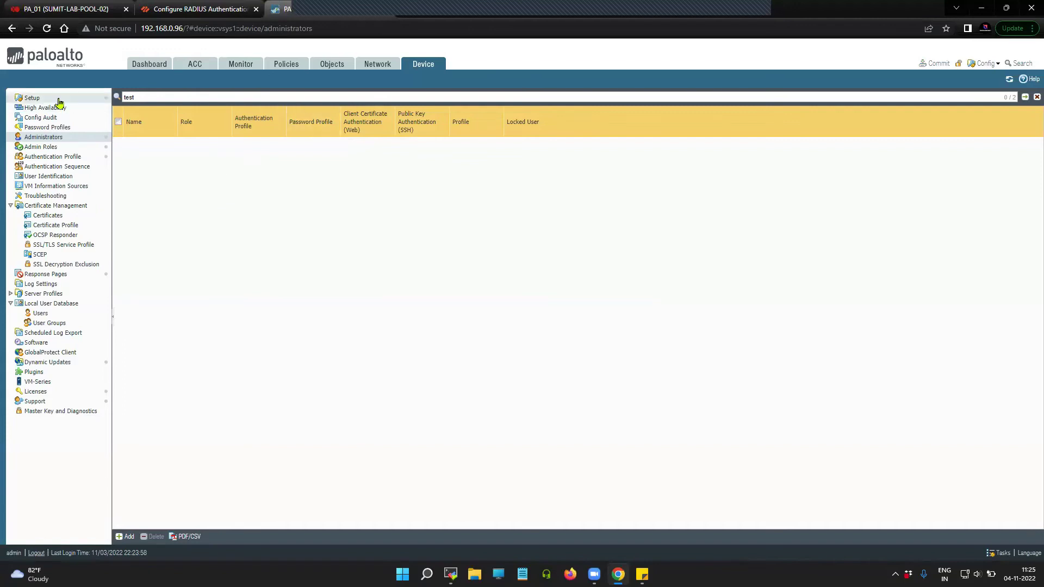
# Set the management Authentication Settings profile to RADIUS_profile in Device > Setup > Management.
pyautogui.click(59, 102)
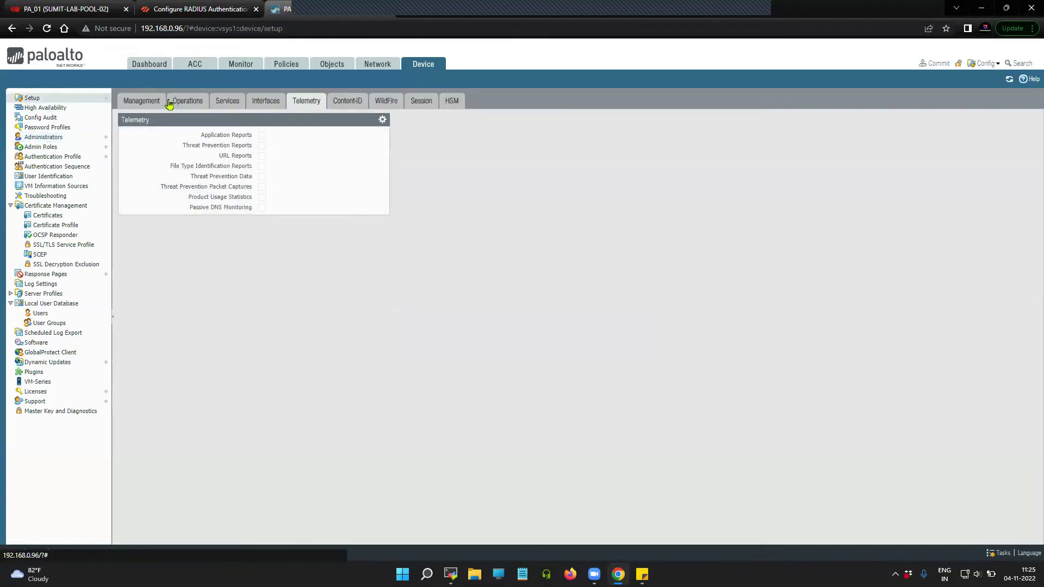
pyautogui.click(140, 100)
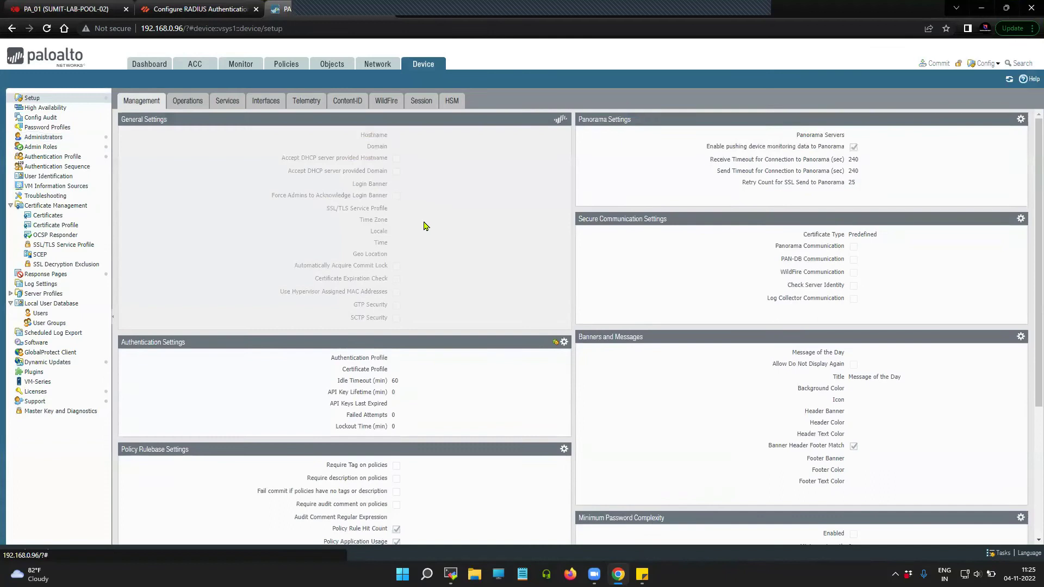
pyautogui.scroll(-1, 425, 226)
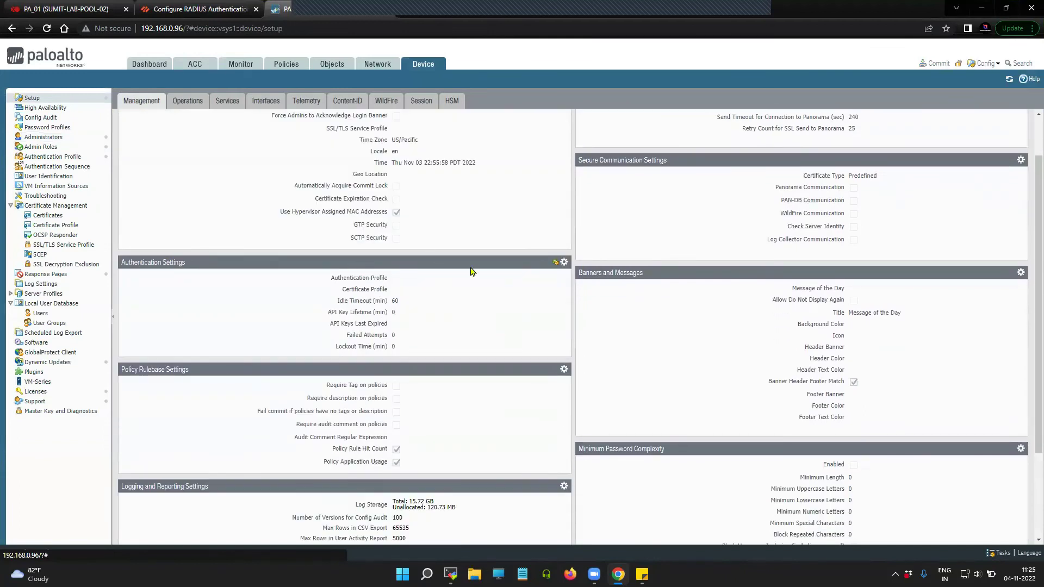
pyautogui.click(562, 265)
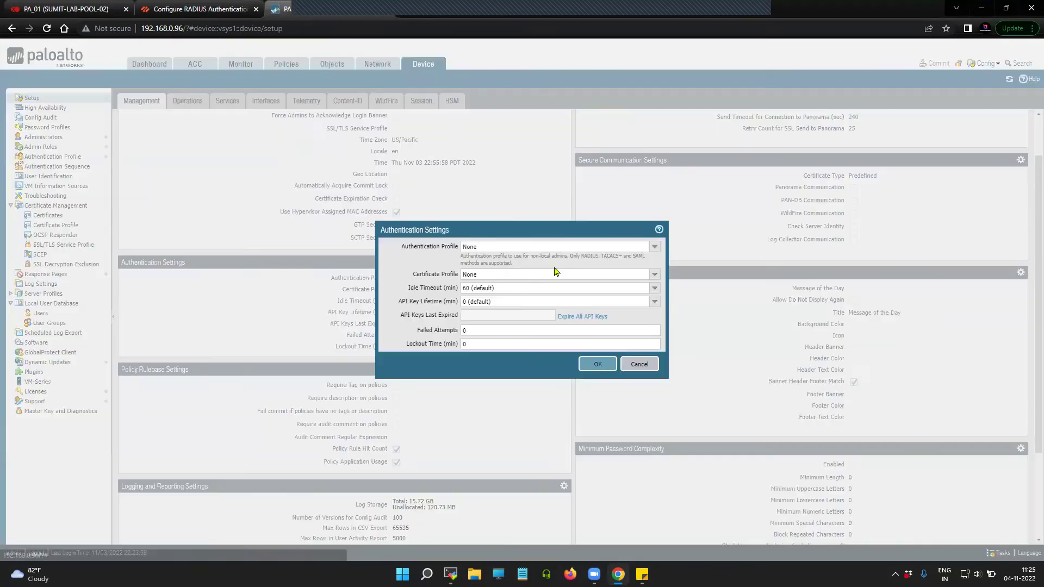
pyautogui.click(654, 247)
pyautogui.click(481, 269)
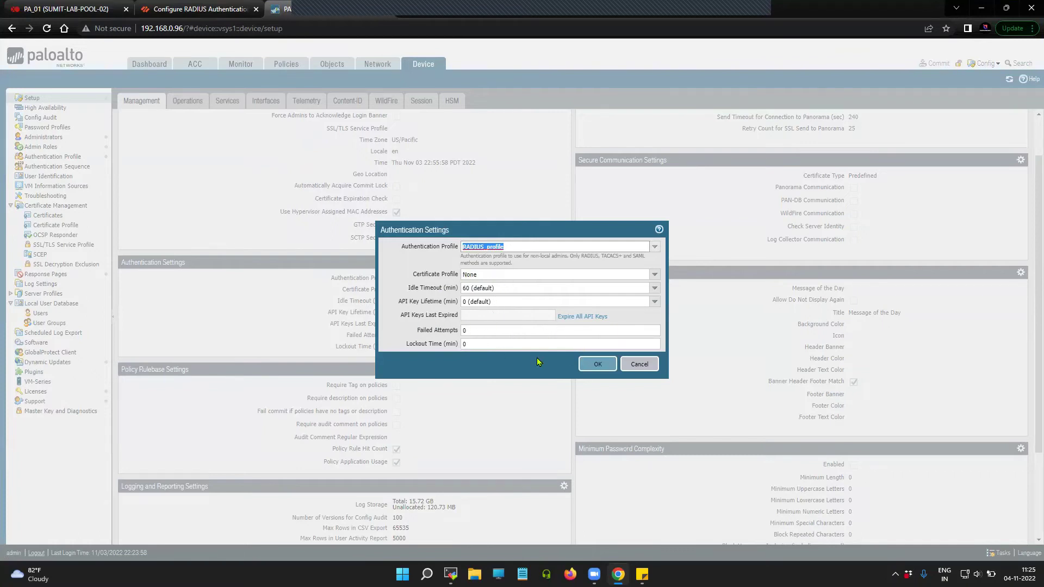
pyautogui.click(597, 363)
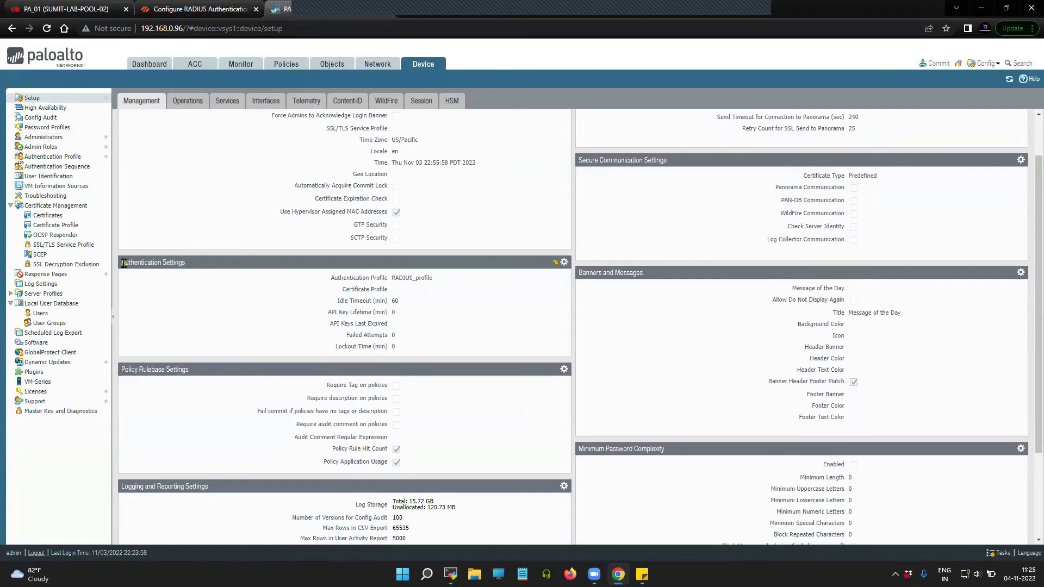
# Return to the Administrators list.
pyautogui.moveTo(328, 282); pyautogui.dragTo(390, 283)
pyautogui.click(450, 284)
pyautogui.click(60, 139)
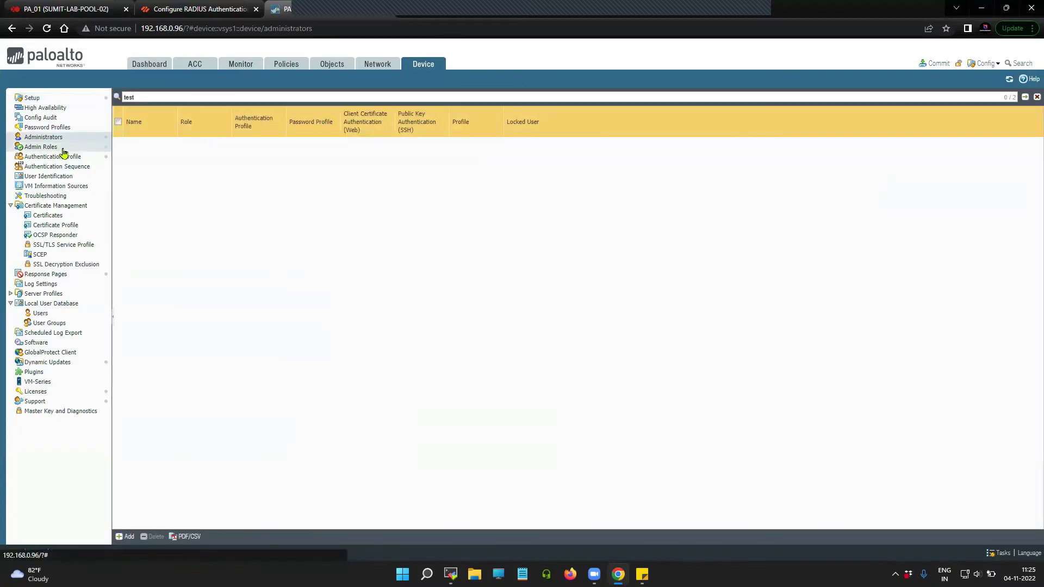
# Create administrator sumit2 with RADIUS_profile authentication and the dynamic Superuser role.
pyautogui.click(63, 148)
pyautogui.click(66, 139)
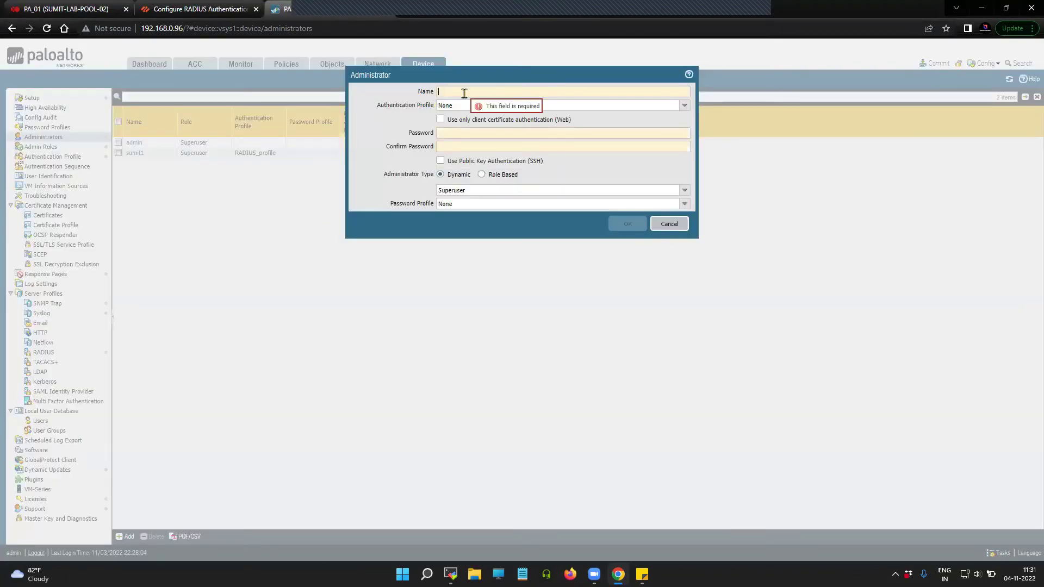
pyautogui.write('it2')
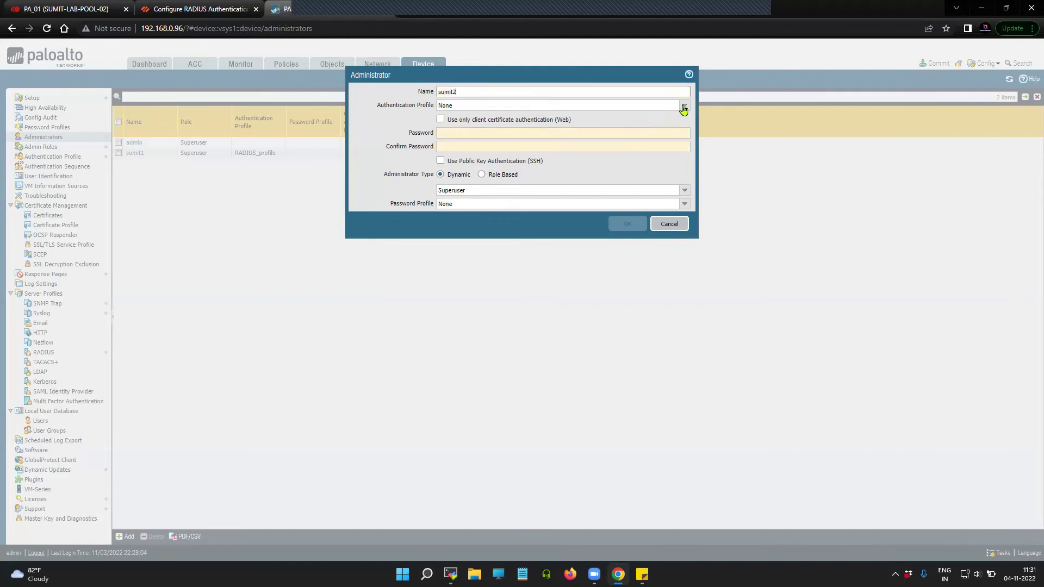
pyautogui.click(684, 106)
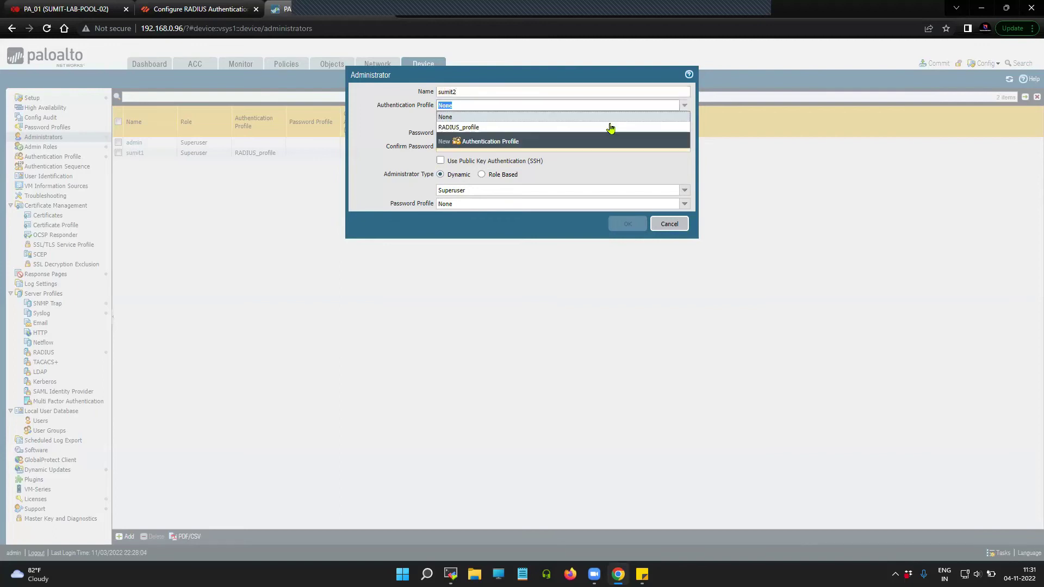
pyautogui.click(473, 128)
pyautogui.hotkey('ctrl', 'c')
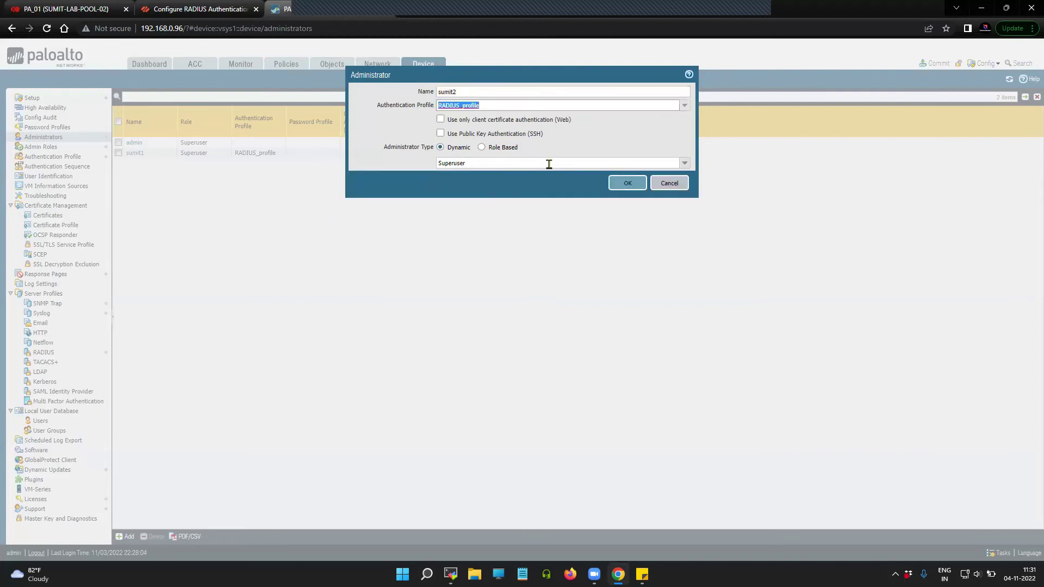
pyautogui.click(627, 185)
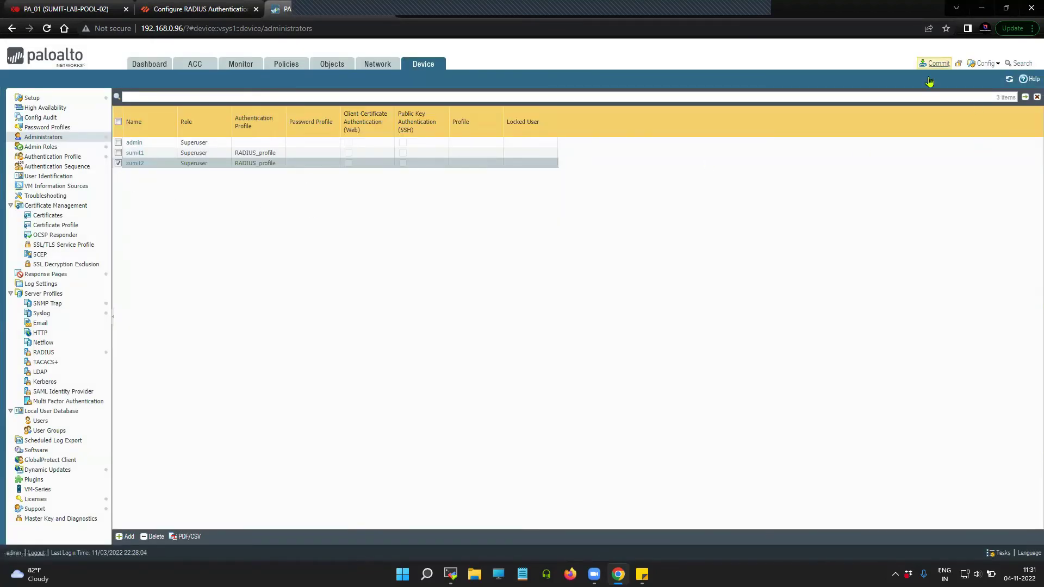
# Commit the sumit2 change and close the successful commit report.
pyautogui.click(935, 63)
pyautogui.click(614, 425)
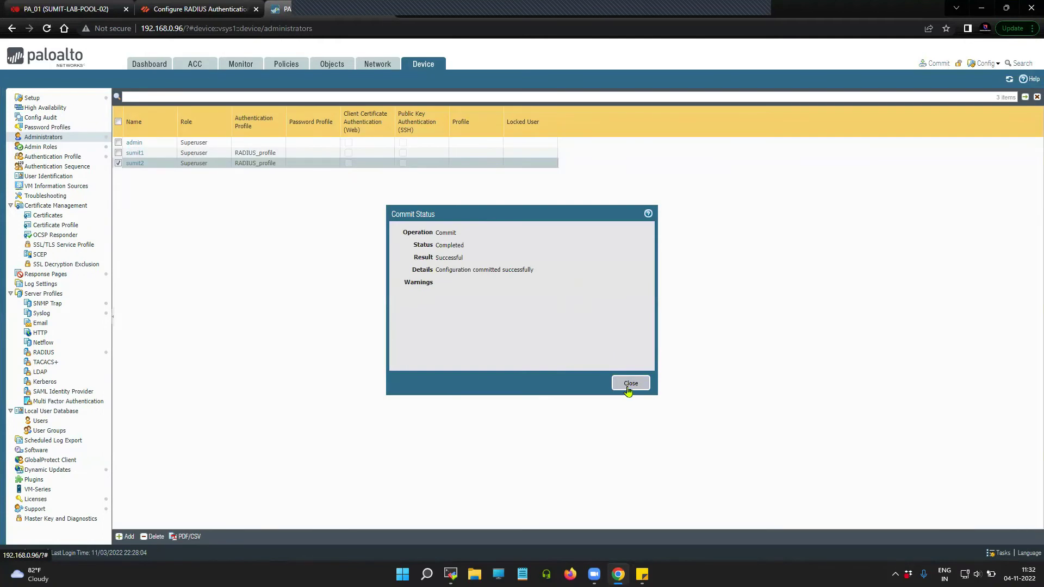
pyautogui.click(630, 384)
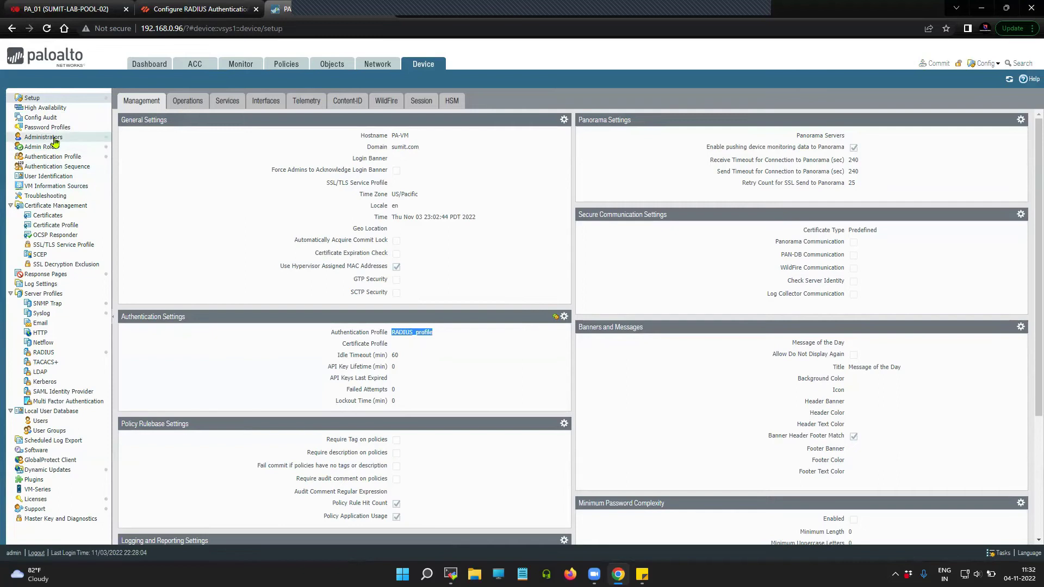
# Review the Administrators, Admin Roles and Authentication Profile pages.
pyautogui.click(60, 137)
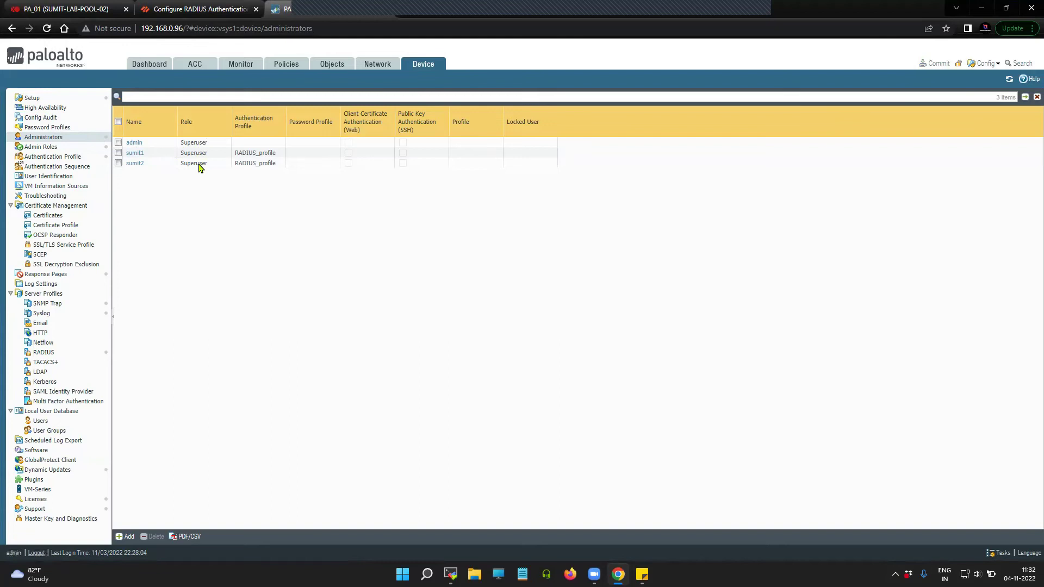
pyautogui.click(40, 147)
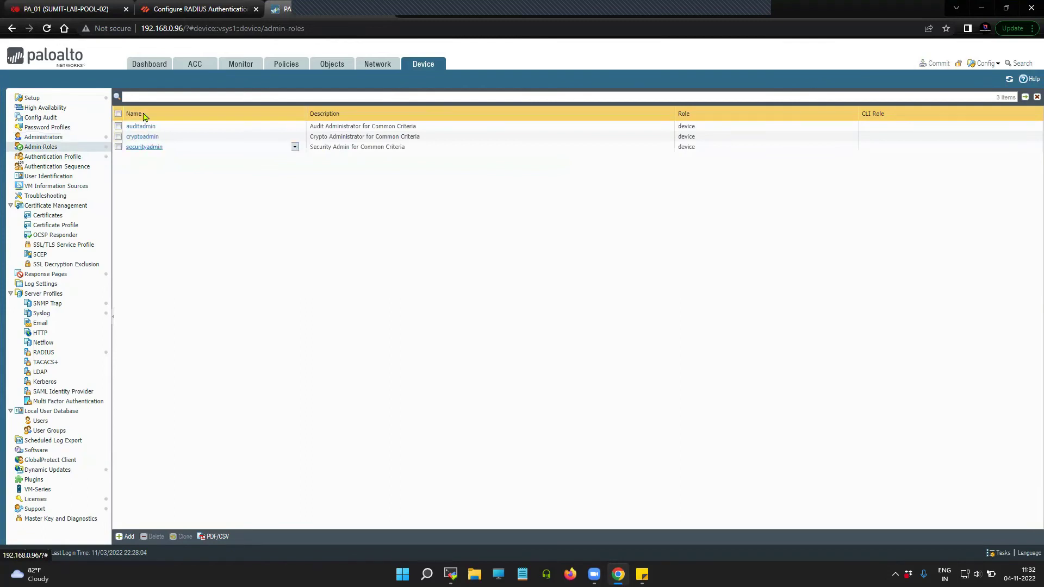
pyautogui.click(63, 158)
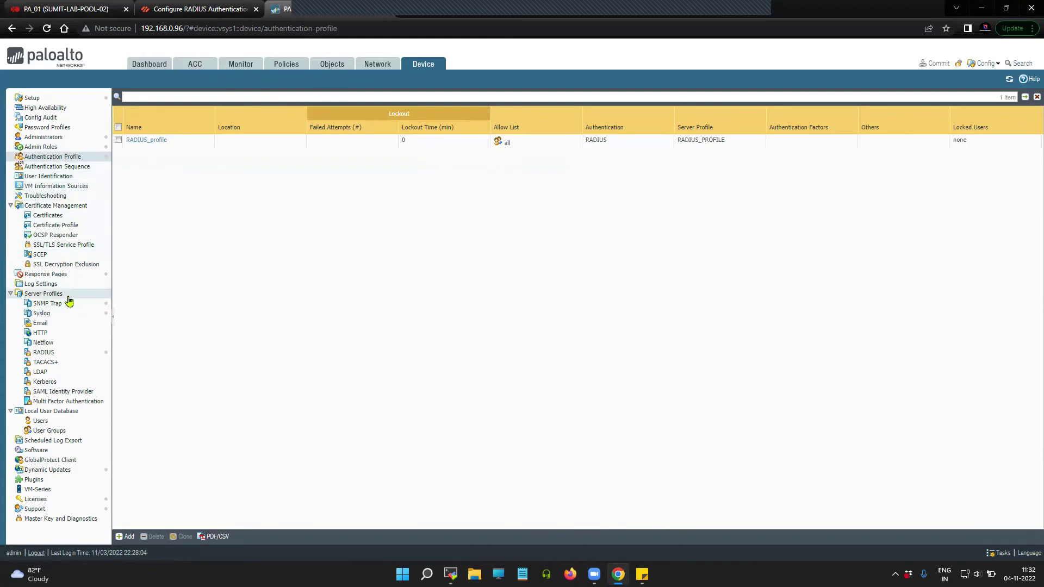
# Inspect RADIUS_PROFILE under Server Profiles > RADIUS: 192.168.0.190, port 1812, CHAP.
pyautogui.click(64, 353)
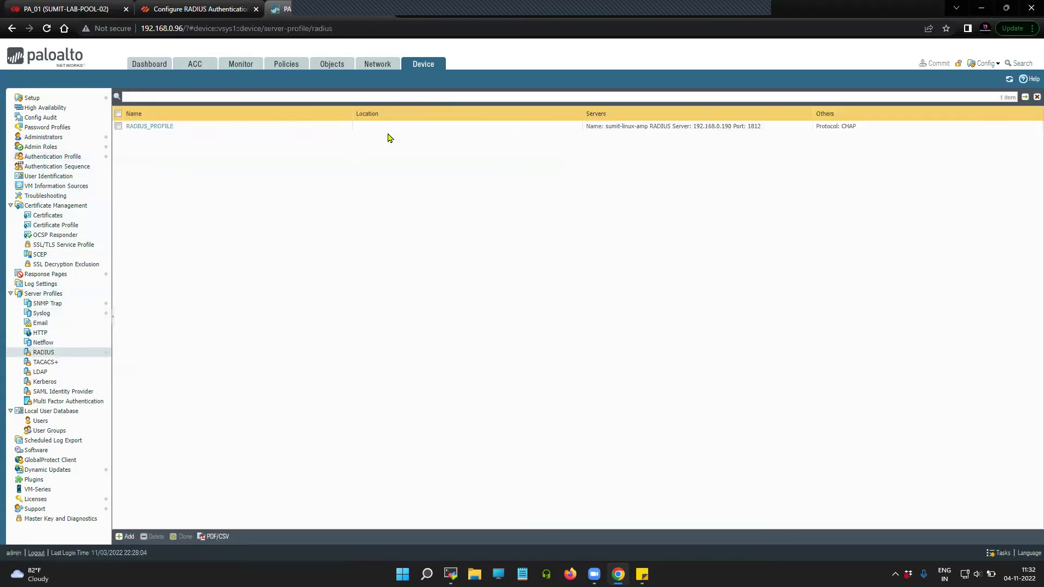
pyautogui.click(159, 128)
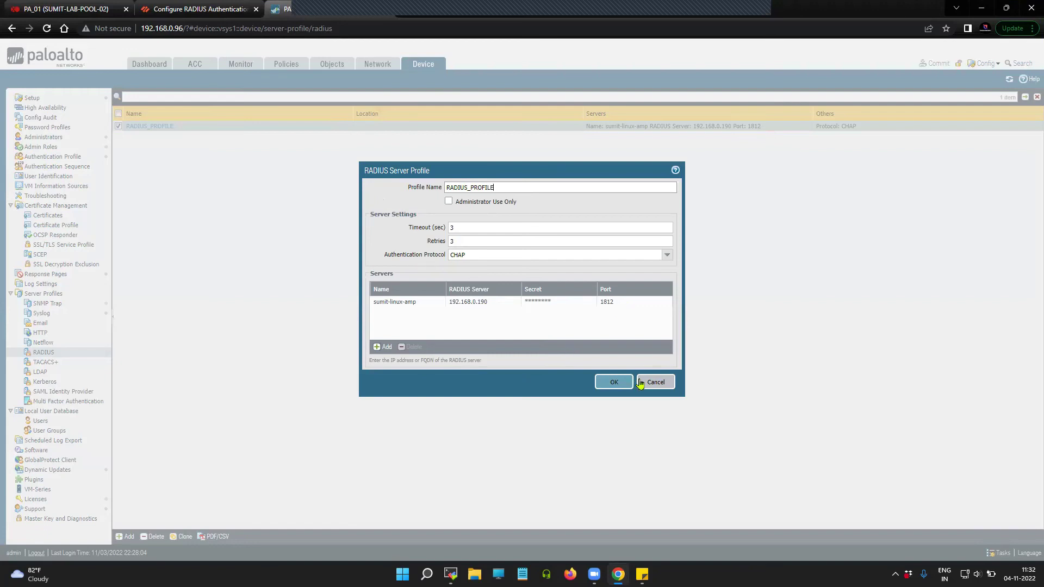
pyautogui.click(614, 382)
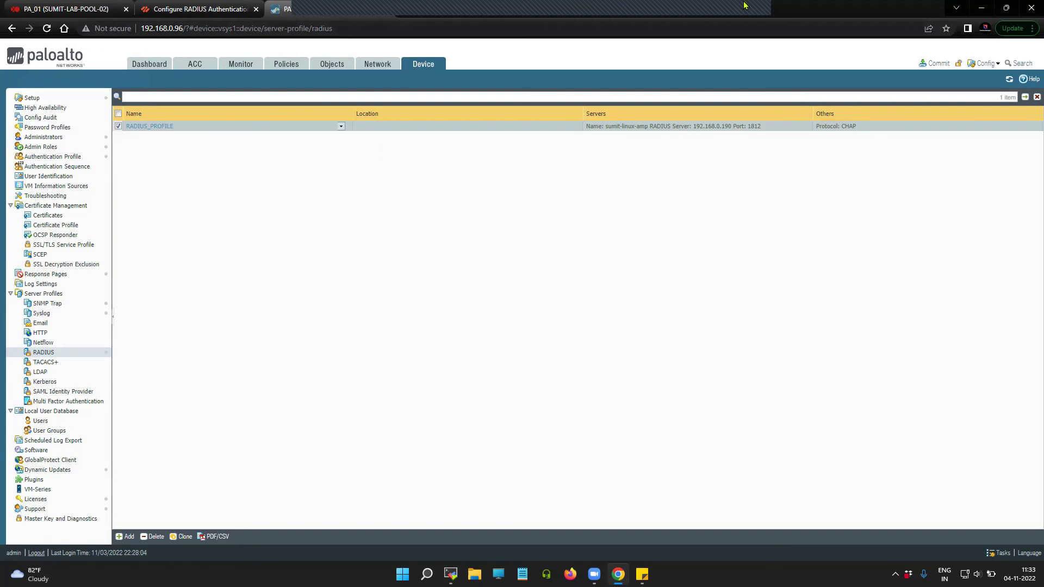
# In the PA-01 CLI, compose 'test authentication authentication-profile RADIUS_profile username sumit1 password'.
pyautogui.hotkey('alt', 'Tab')
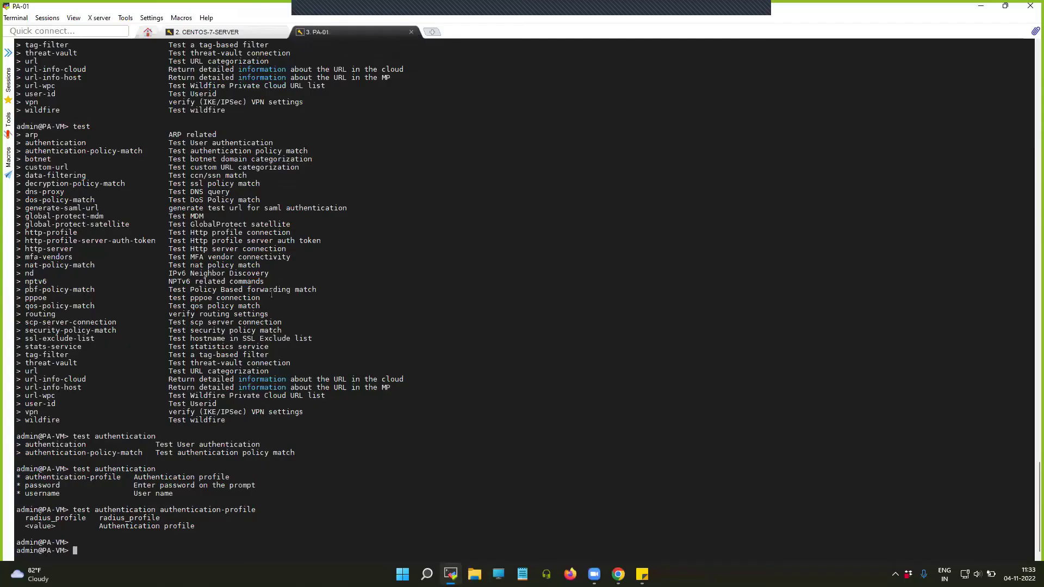
pyautogui.press('Return')
pyautogui.press('Return')
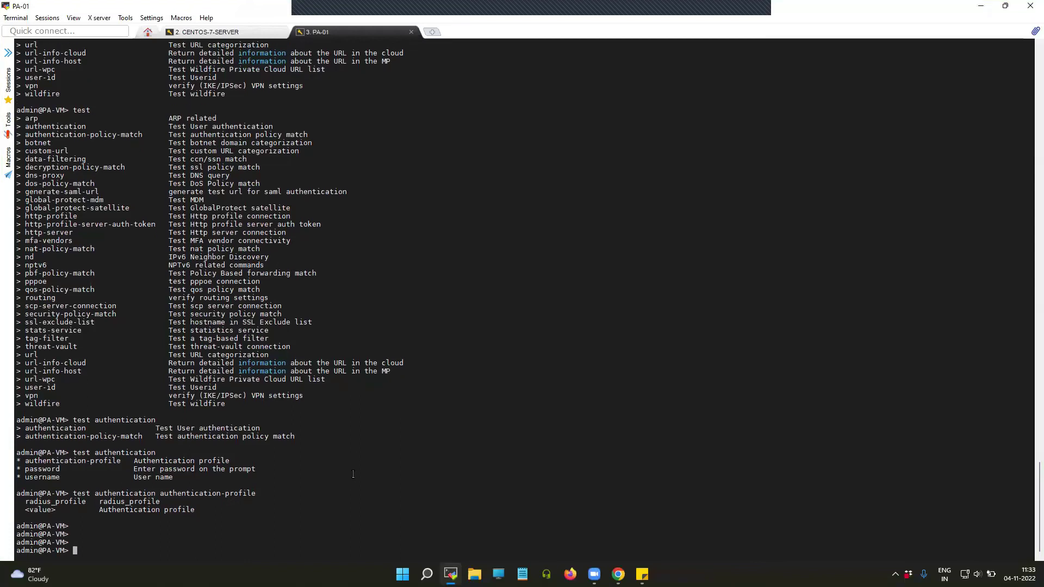
pyautogui.write('test authentication a')
pyautogui.press('Tab')
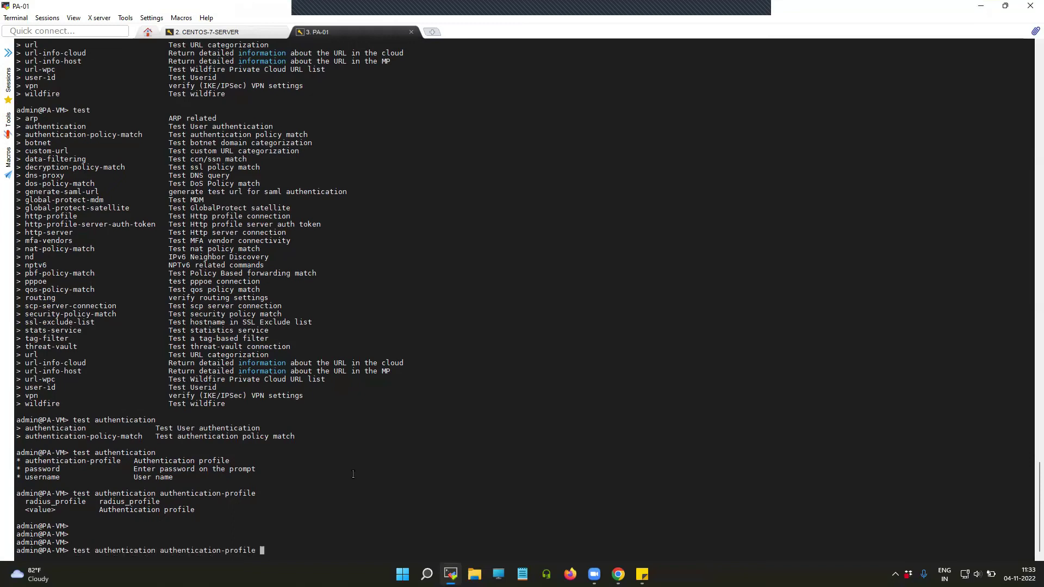
pyautogui.press('Tab')
pyautogui.doubleClick(66, 527)
pyautogui.rightClick(322, 476)
pyautogui.press('Tab')
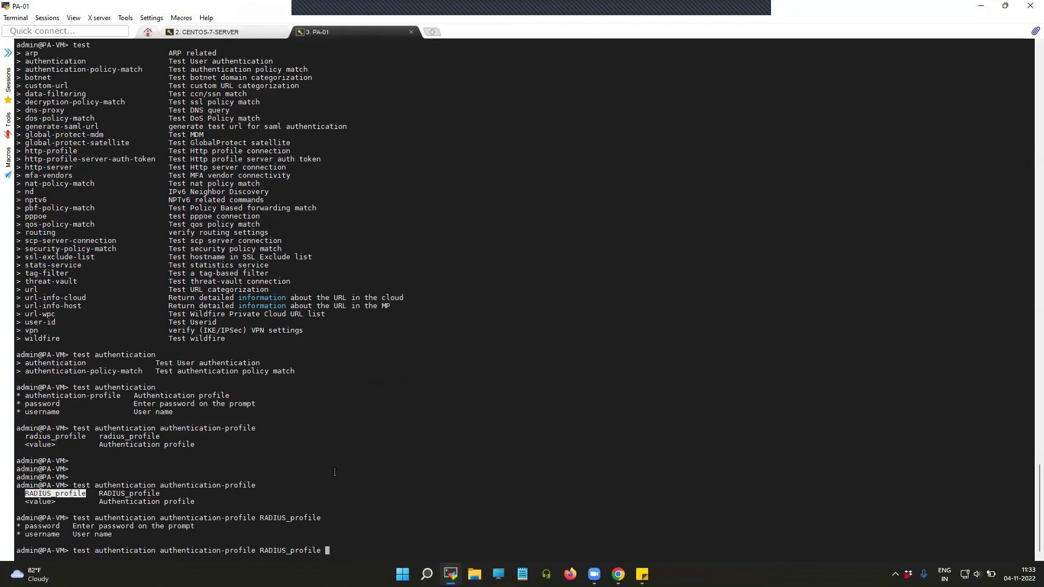
pyautogui.doubleClick(56, 534)
pyautogui.rightClick(364, 482)
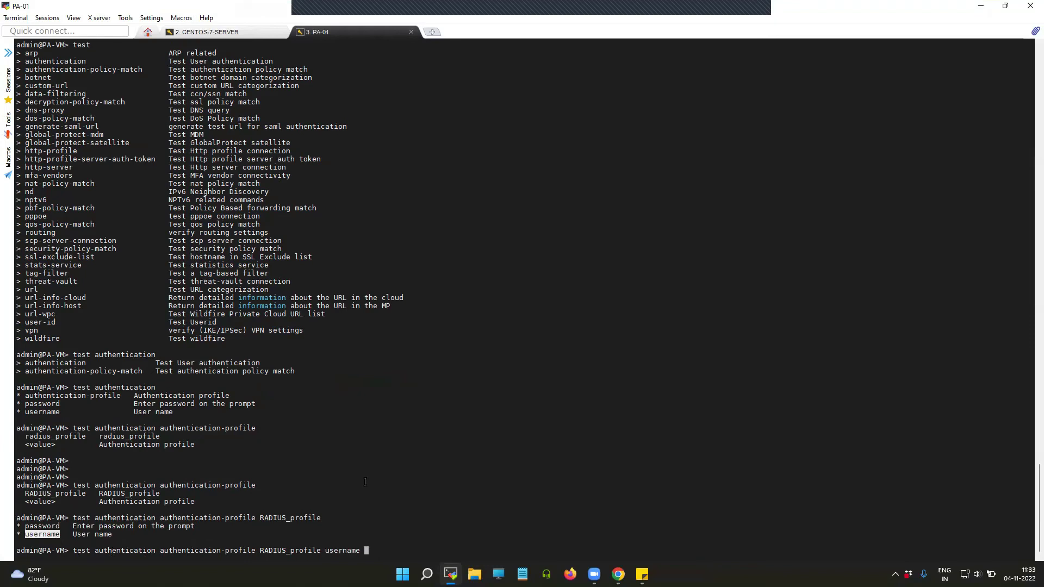
pyautogui.write('sumit1')
pyautogui.press('?')
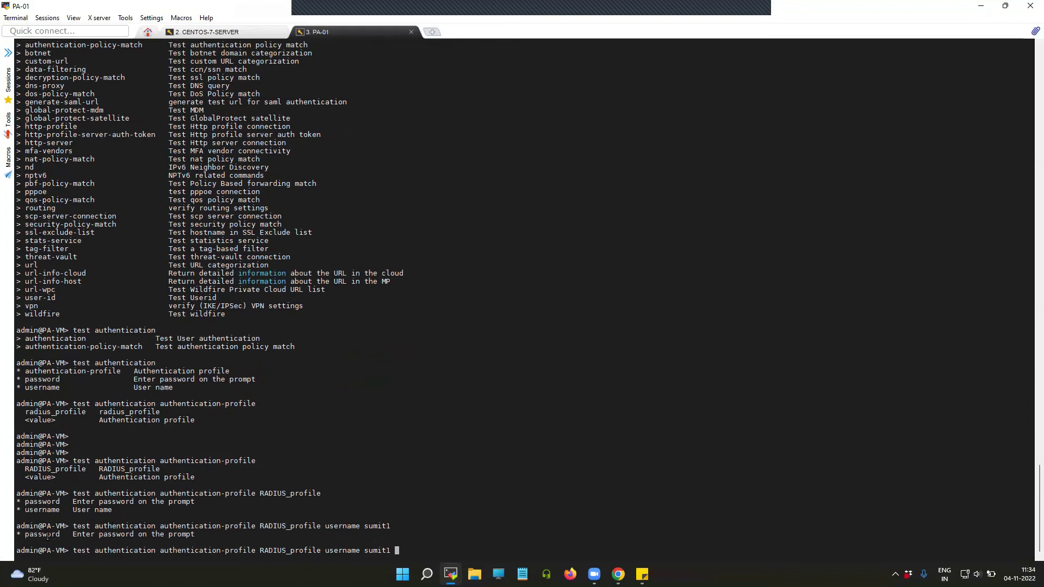
pyautogui.doubleClick(41, 533)
pyautogui.rightClick(481, 470)
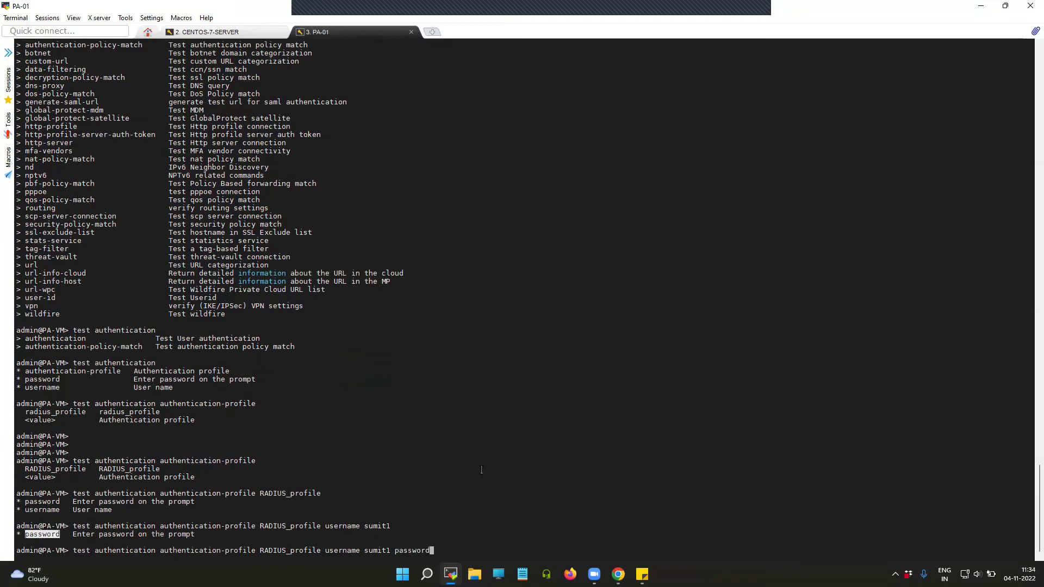
# Run the sumit1 test with its password from the users file; authentication succeeds.
pyautogui.click(222, 31)
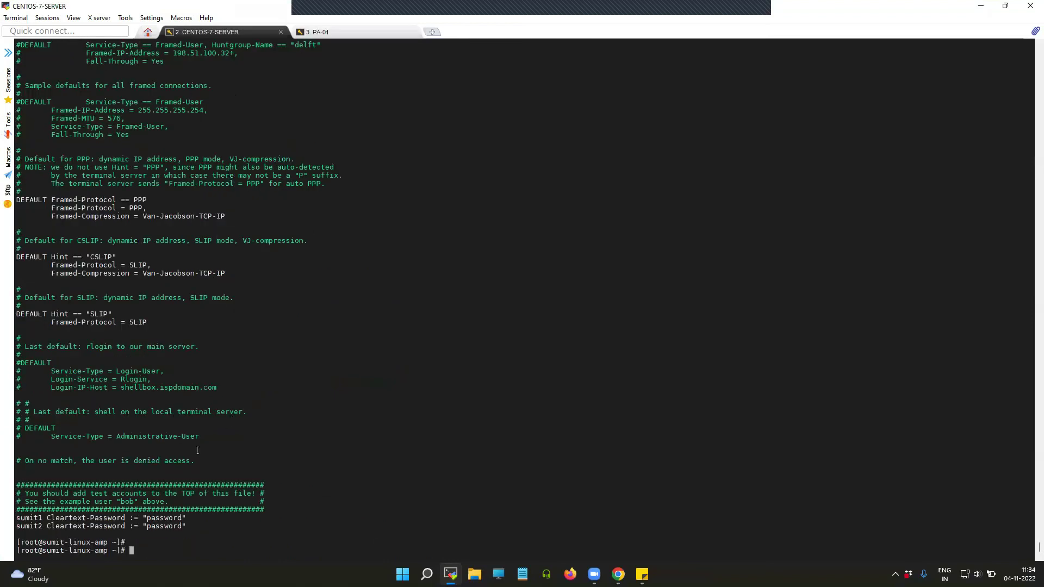
pyautogui.tripleClick(147, 520)
pyautogui.click(350, 31)
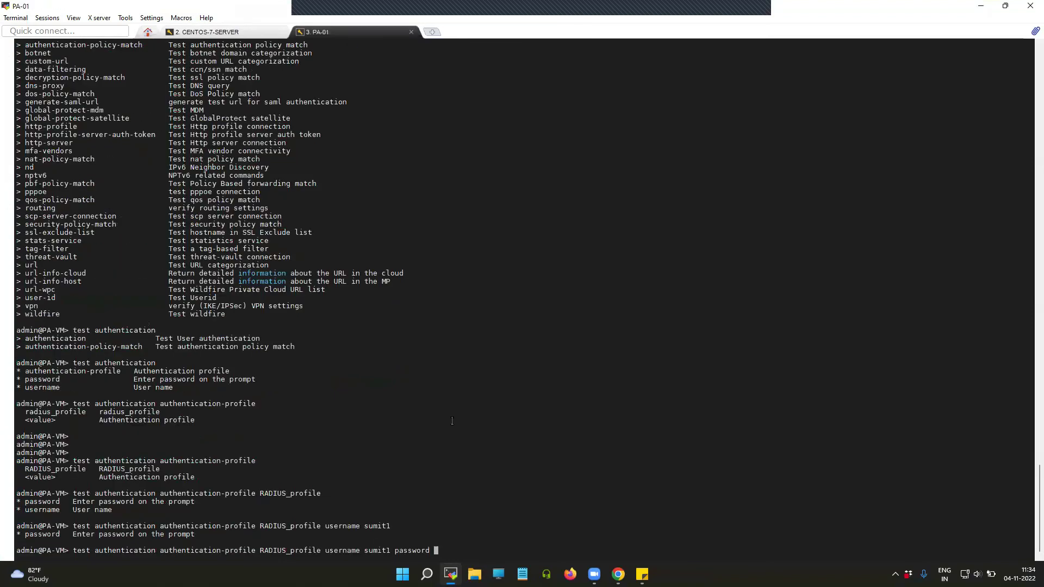
pyautogui.press('BackSpace')
pyautogui.press('Return')
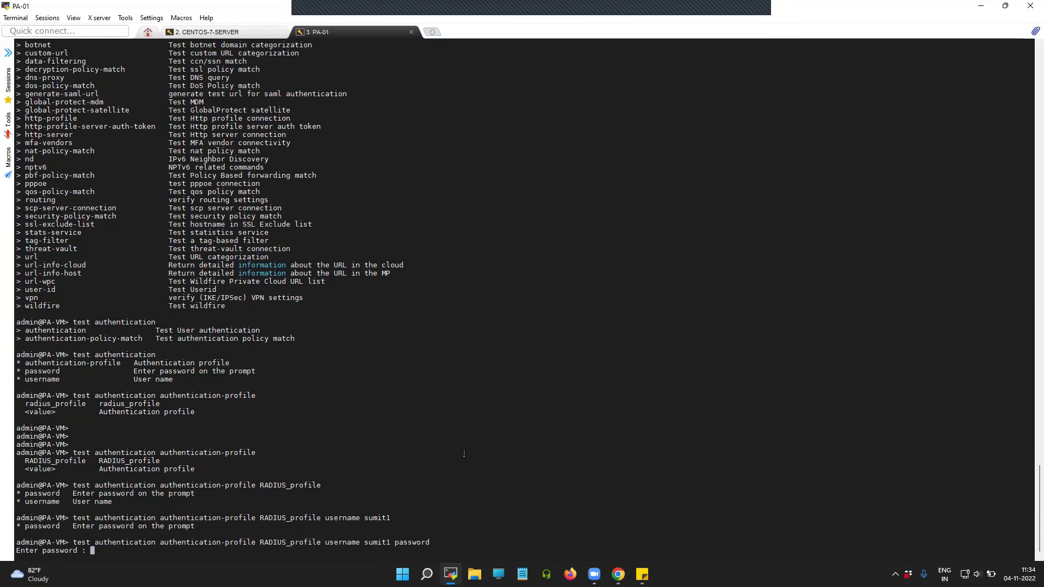
pyautogui.press('Return')
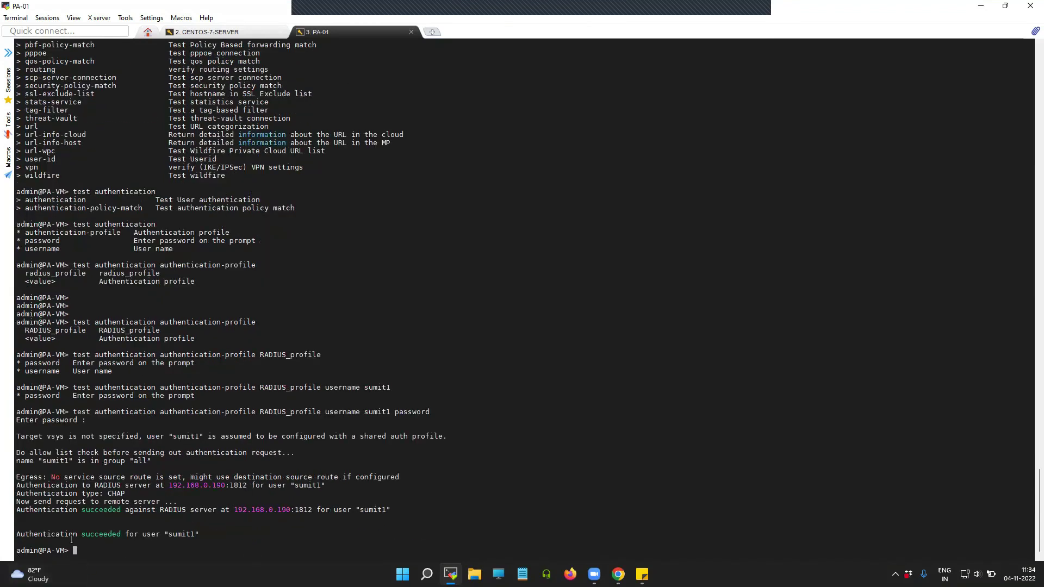
pyautogui.moveTo(81, 537); pyautogui.dragTo(120, 533)
# Rerun the authentication test for sumit2 with its password; it also succeeds.
pyautogui.press('Up')
pyautogui.press('Left')
pyautogui.press('Left')
pyautogui.press('Left')
pyautogui.press('Left')
pyautogui.press('Left')
pyautogui.press('Left')
pyautogui.press('Left')
pyautogui.press('Left')
pyautogui.press('Left')
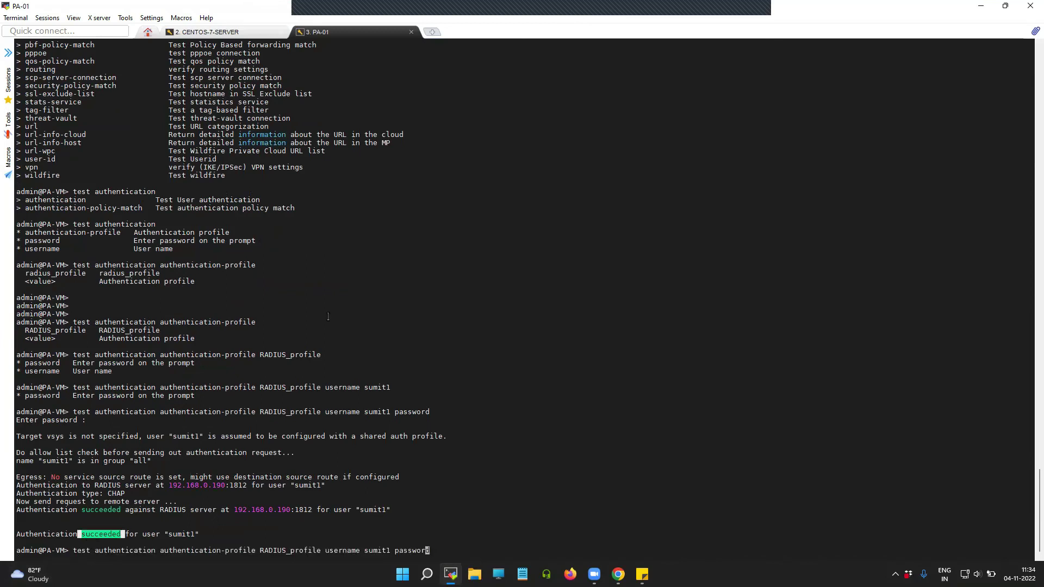
pyautogui.press('BackSpace')
pyautogui.write('2')
pyautogui.press('Return')
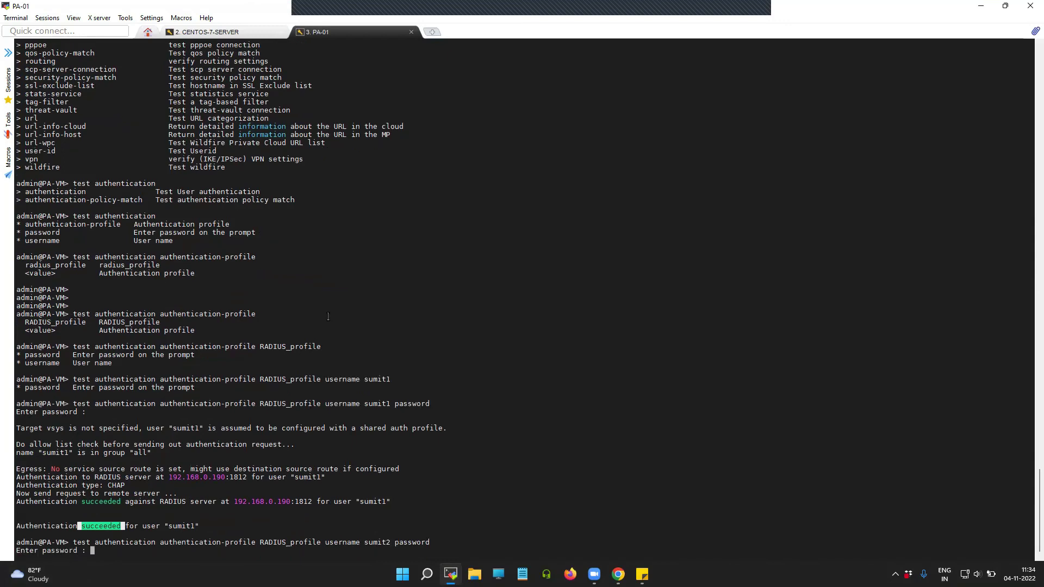
pyautogui.press('Return')
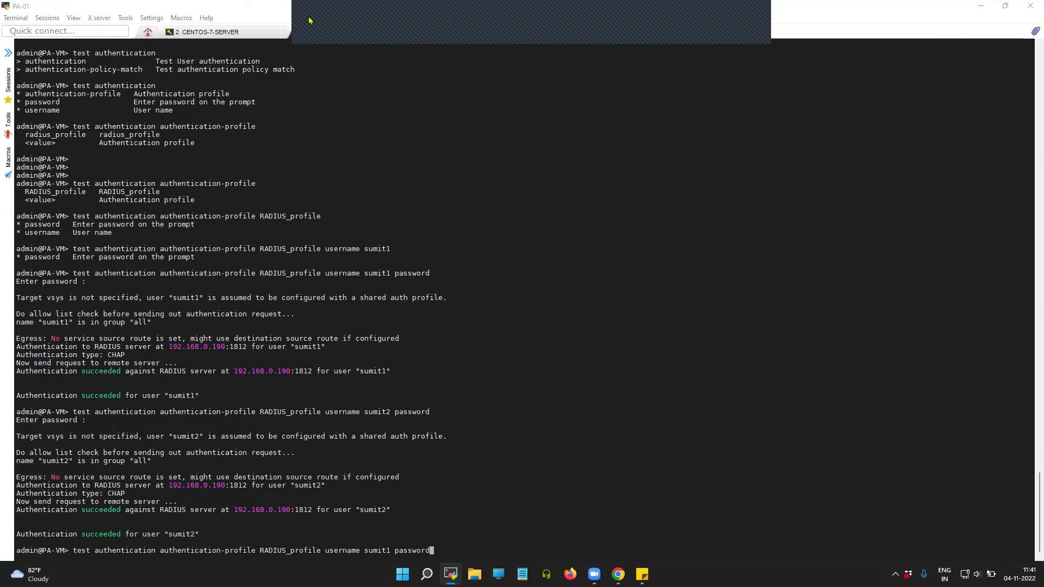
# Start a tcpdump capture for host 192.168.0.96 on the CentOS server.
pyautogui.click(218, 32)
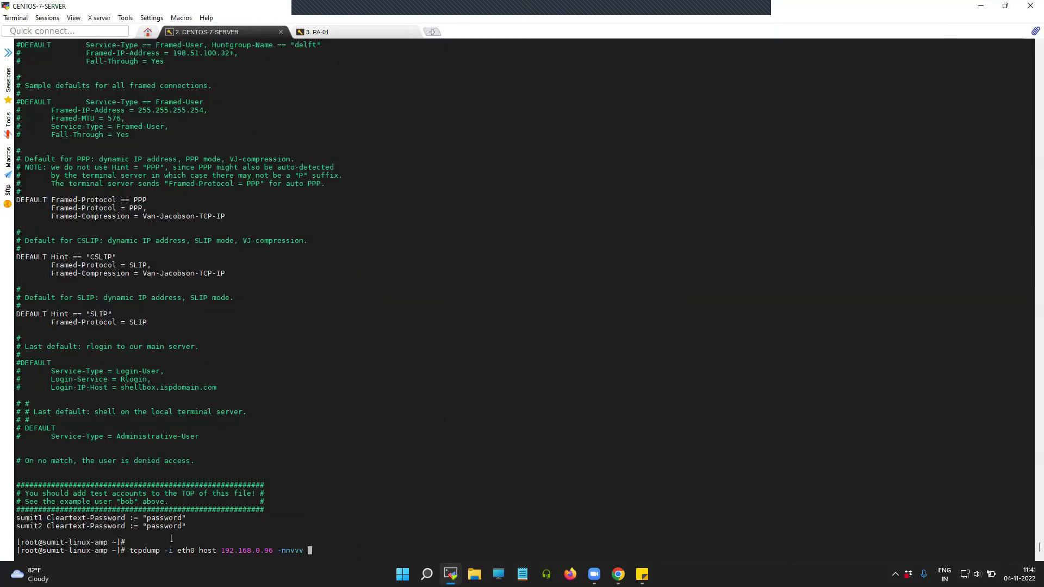
pyautogui.moveTo(130, 550); pyautogui.dragTo(304, 551)
pyautogui.click(239, 553)
pyautogui.moveTo(222, 550); pyautogui.dragTo(272, 550)
pyautogui.click(330, 319)
pyautogui.press('Return')
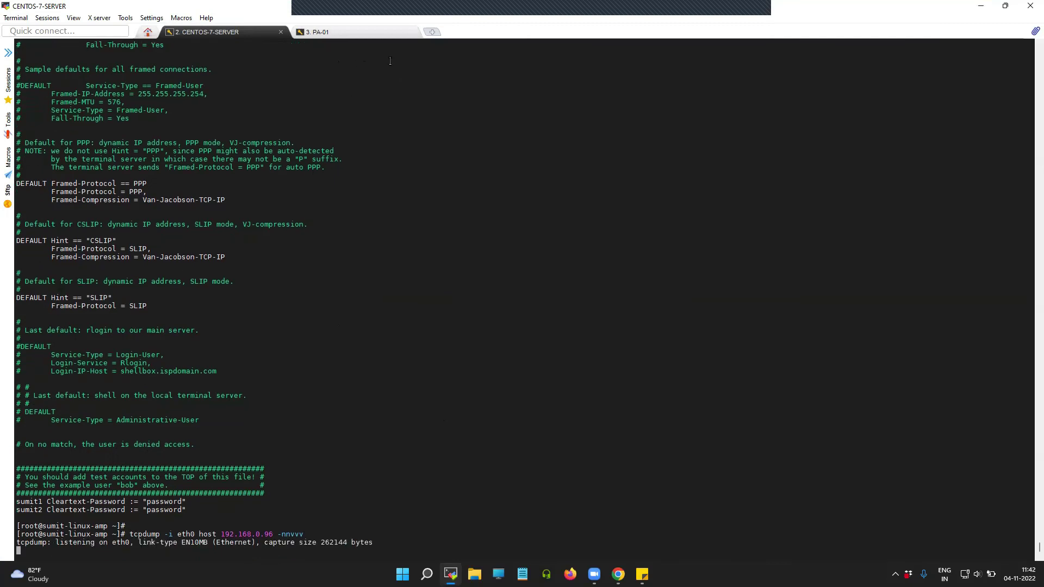
# Rerun the sumit1 test and confirm its Access-Request and Access-Accept in the capture.
pyautogui.click(381, 34)
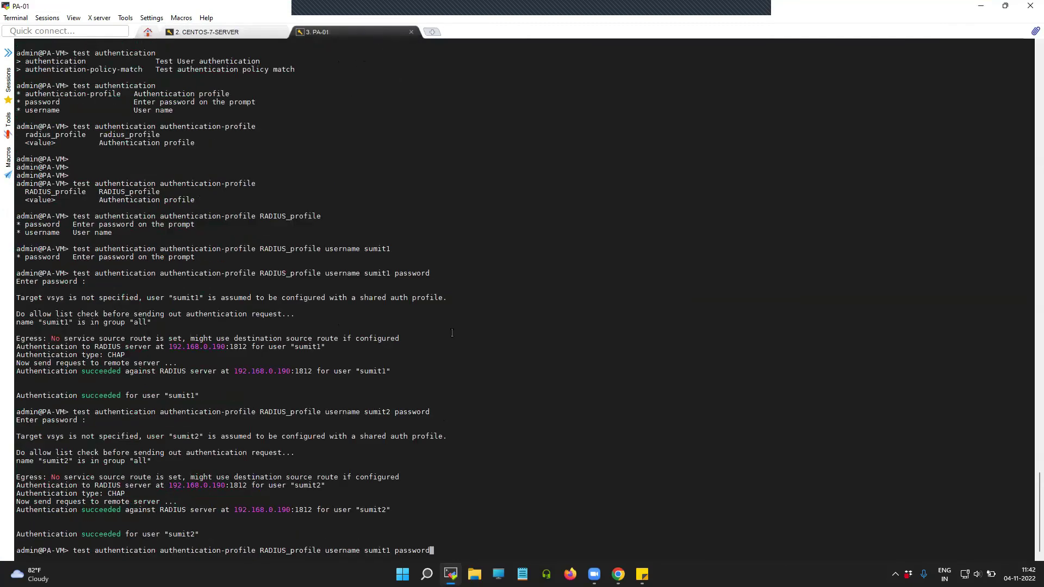
pyautogui.press('Return')
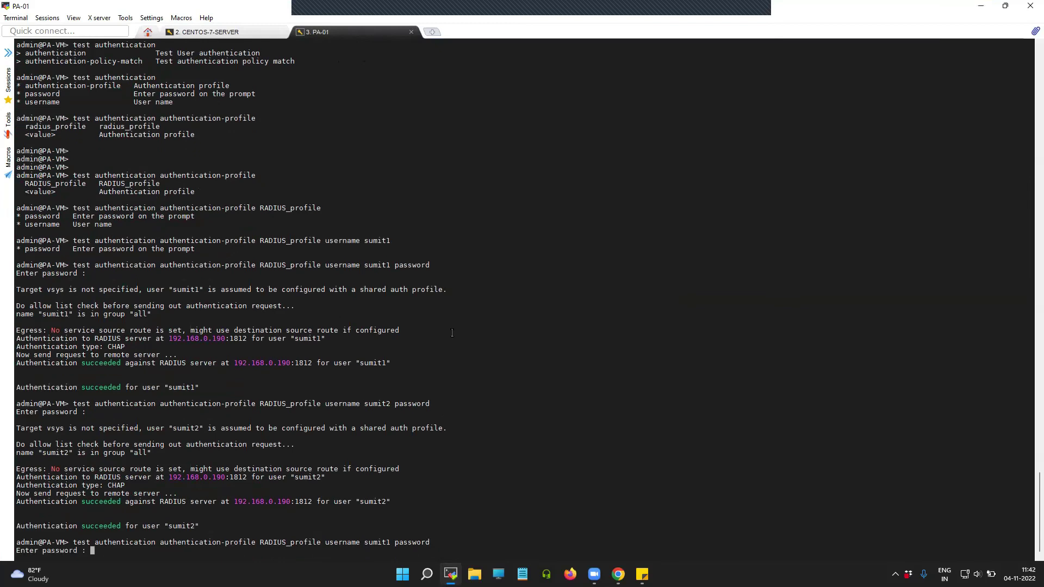
pyautogui.press('Return')
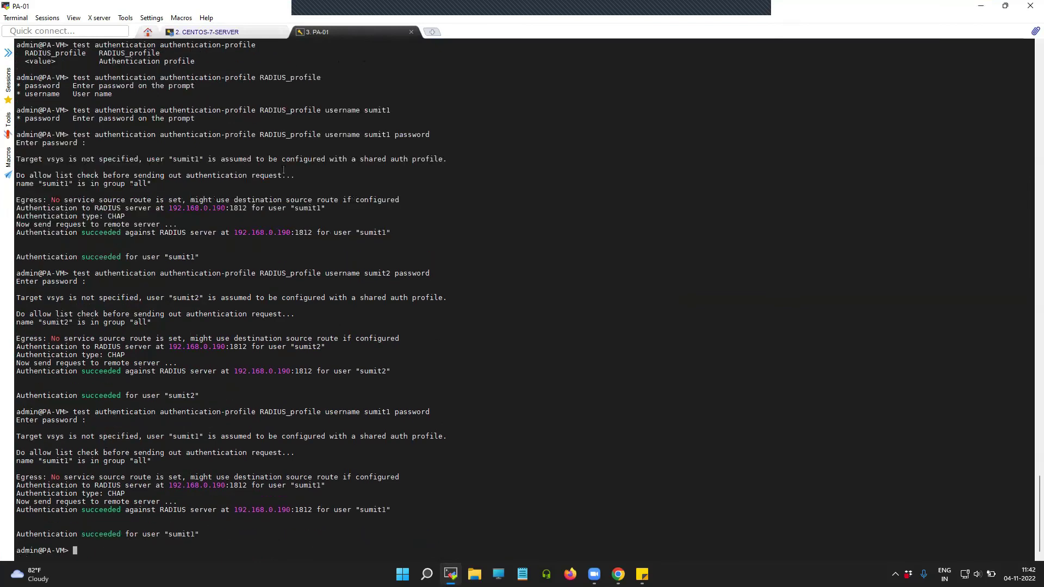
pyautogui.click(199, 33)
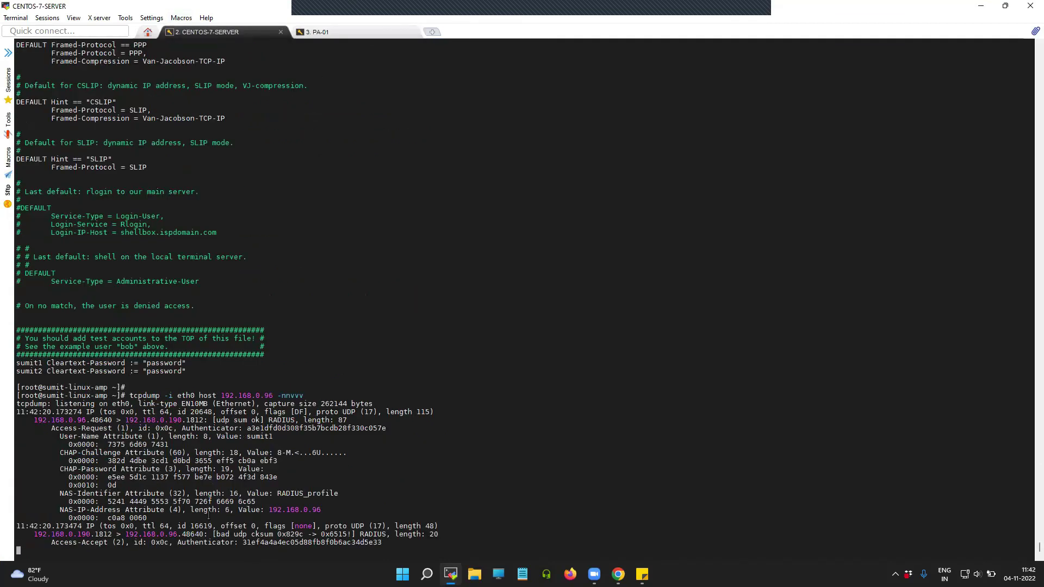
pyautogui.moveTo(142, 422); pyautogui.dragTo(261, 517)
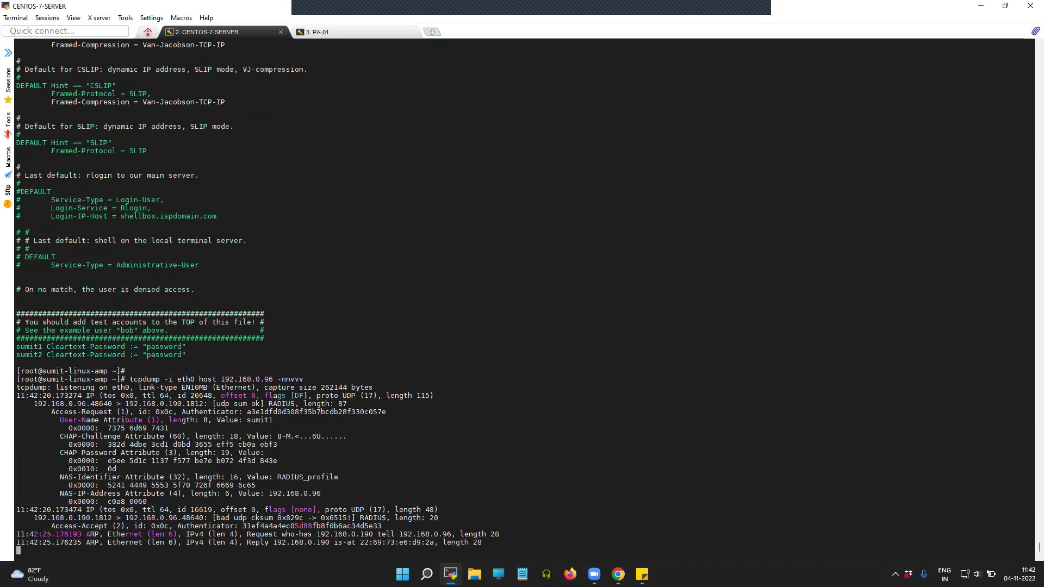
pyautogui.moveTo(39, 526); pyautogui.dragTo(382, 526)
# Rerun the sumit2 test, confirm its Access-Accept, then sign out of the firewall web UI.
pyautogui.click(358, 33)
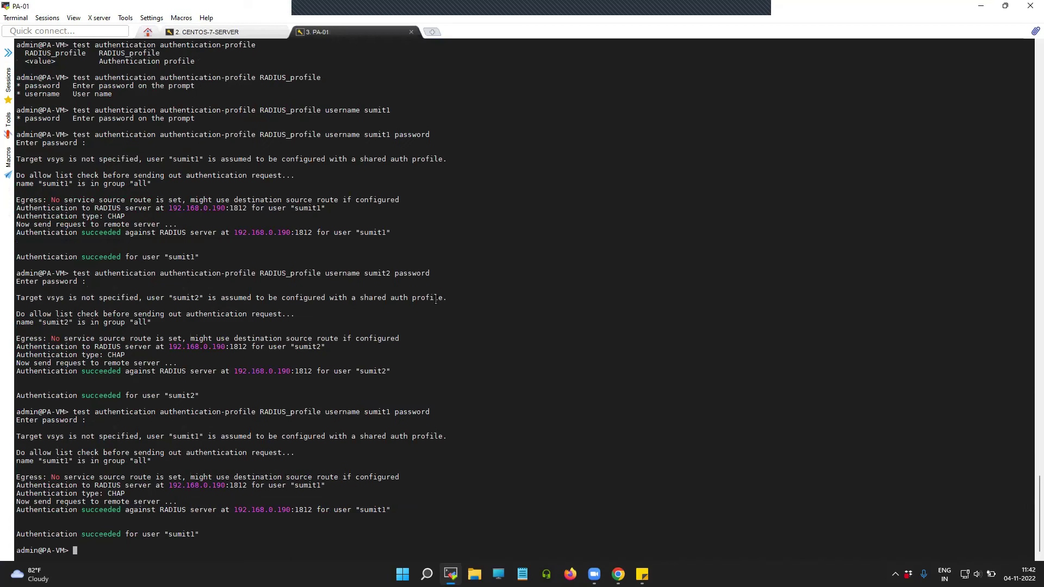
pyautogui.press('Up')
pyautogui.press('Left')
pyautogui.press('Left')
pyautogui.press('Left')
pyautogui.press('Left')
pyautogui.press('Left')
pyautogui.press('Left')
pyautogui.press('Left')
pyautogui.press('Left')
pyautogui.press('Left')
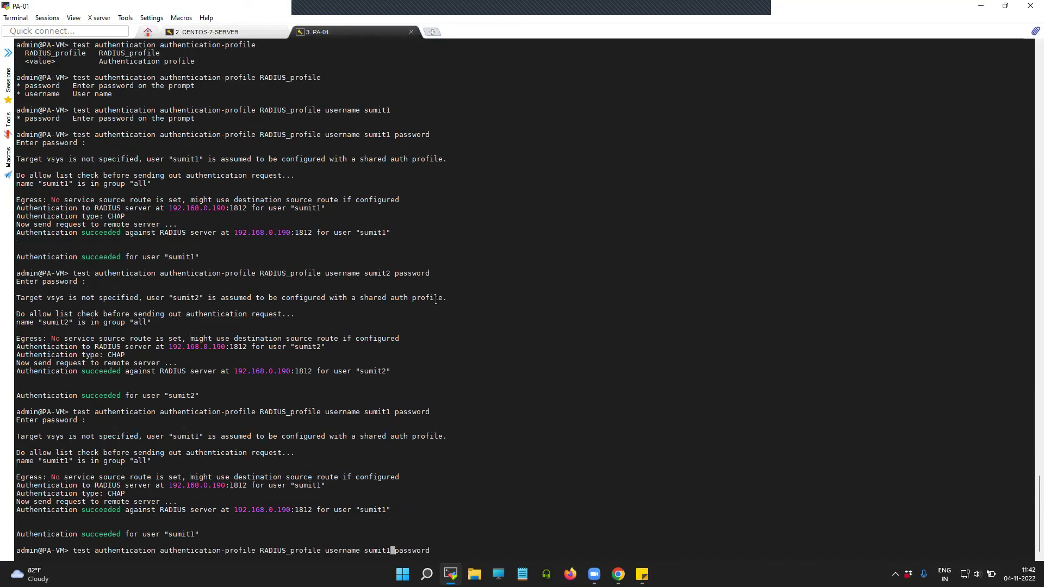
pyautogui.press('BackSpace')
pyautogui.write('2')
pyautogui.press('Return')
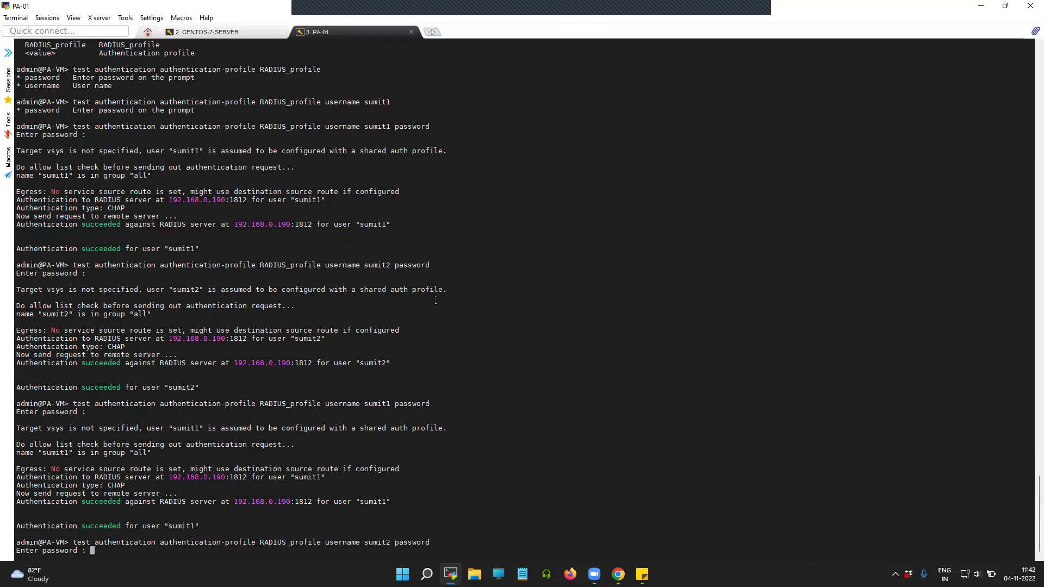
pyautogui.press('Return')
pyautogui.click(210, 31)
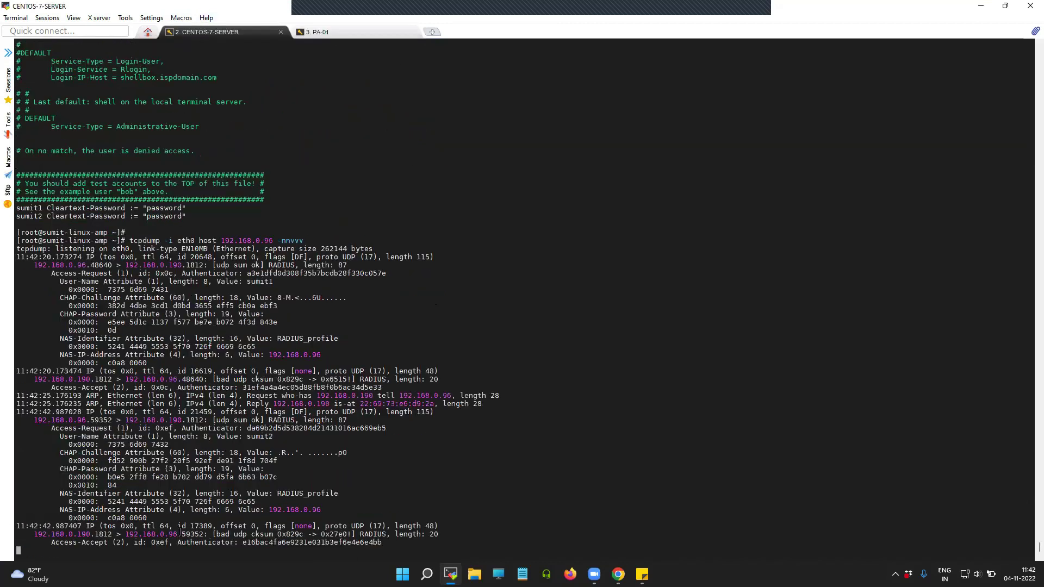
pyautogui.moveTo(35, 419); pyautogui.dragTo(234, 510)
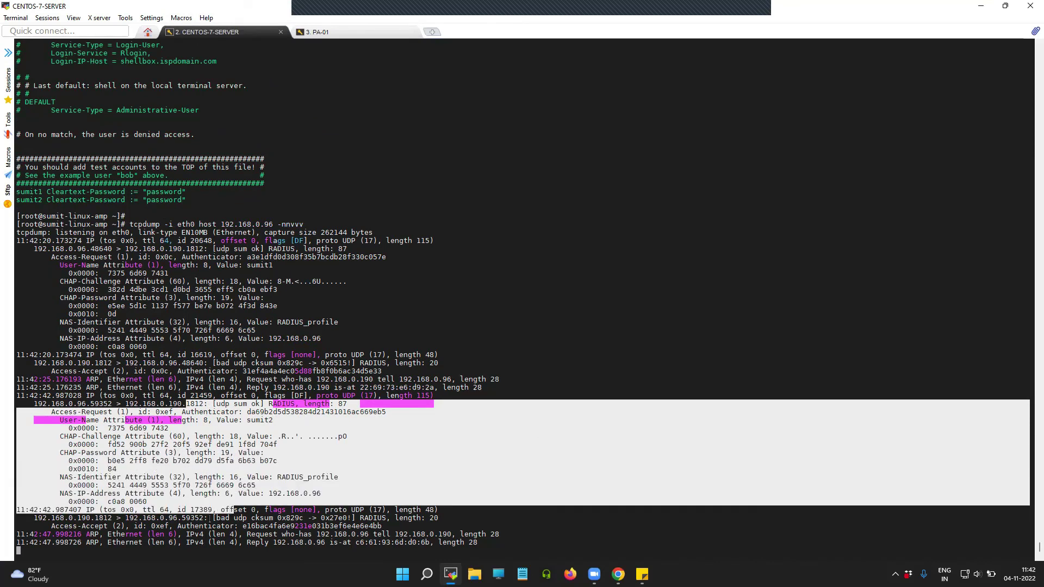
pyautogui.click(64, 530)
pyautogui.moveTo(53, 526); pyautogui.dragTo(381, 526)
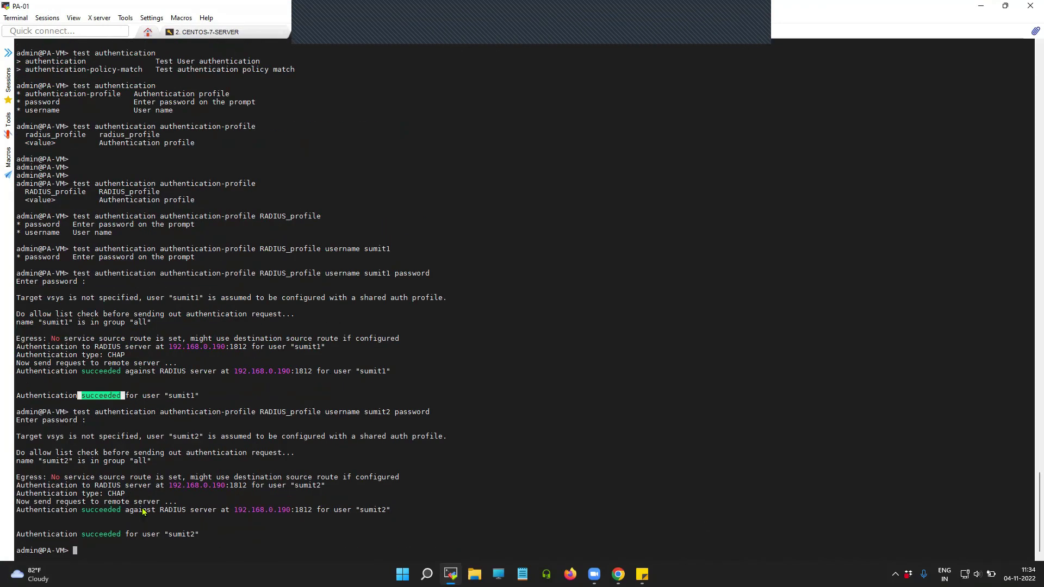
pyautogui.hotkey('alt', 'Tab')
pyautogui.click(41, 557)
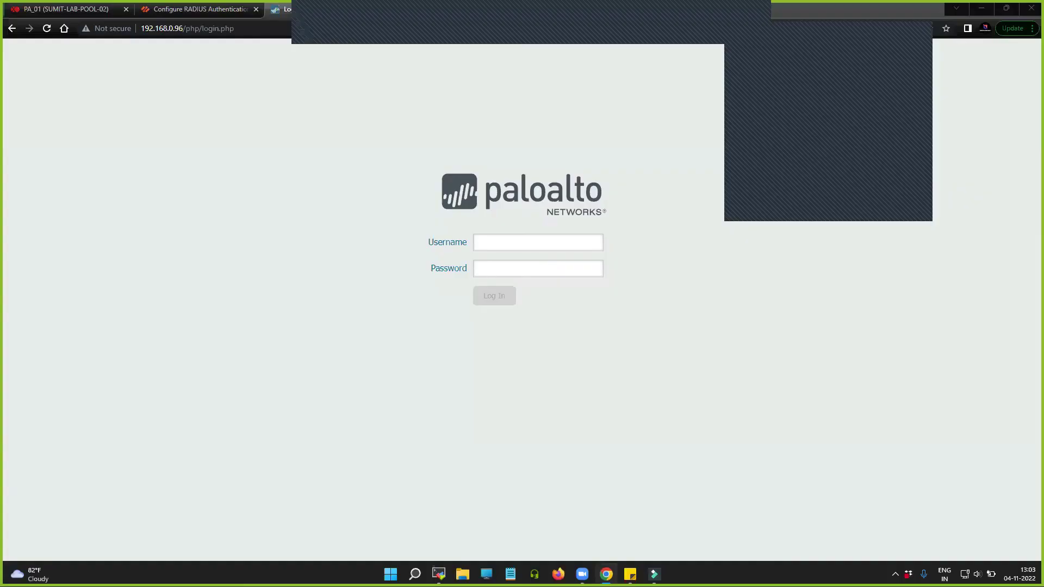
# Sign in as the first RADIUS test user and dismiss the Welcome to PAN-OS 9.0 notice.
pyautogui.click(502, 242)
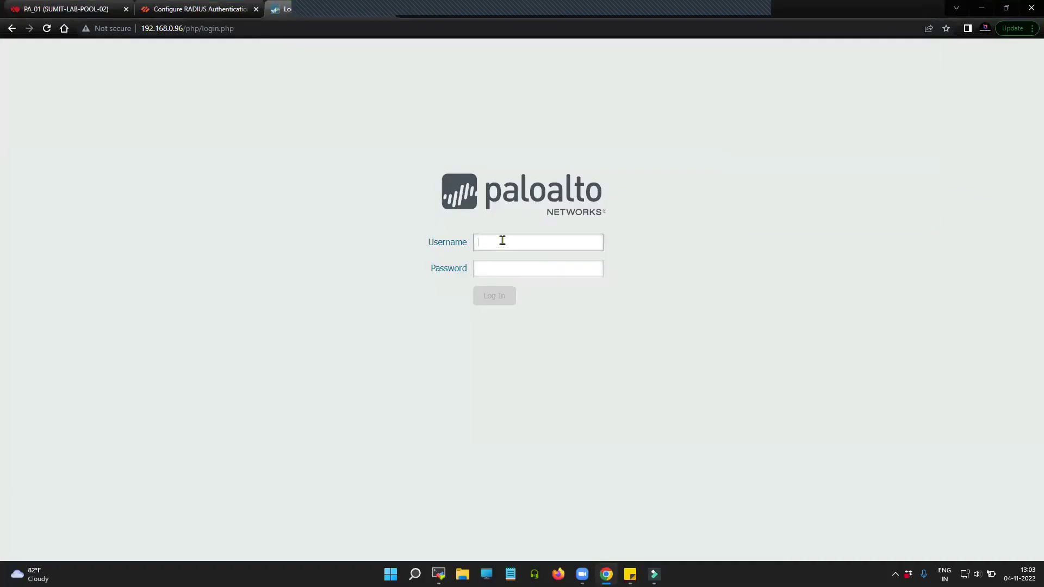
pyautogui.write('sumit1')
pyautogui.click(512, 270)
pyautogui.write('***')
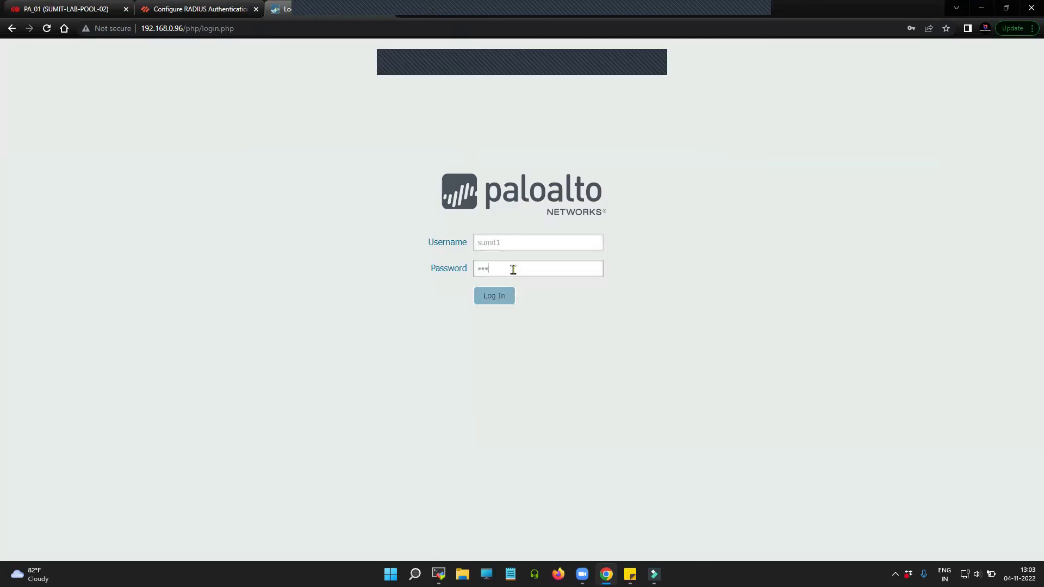
pyautogui.click(501, 295)
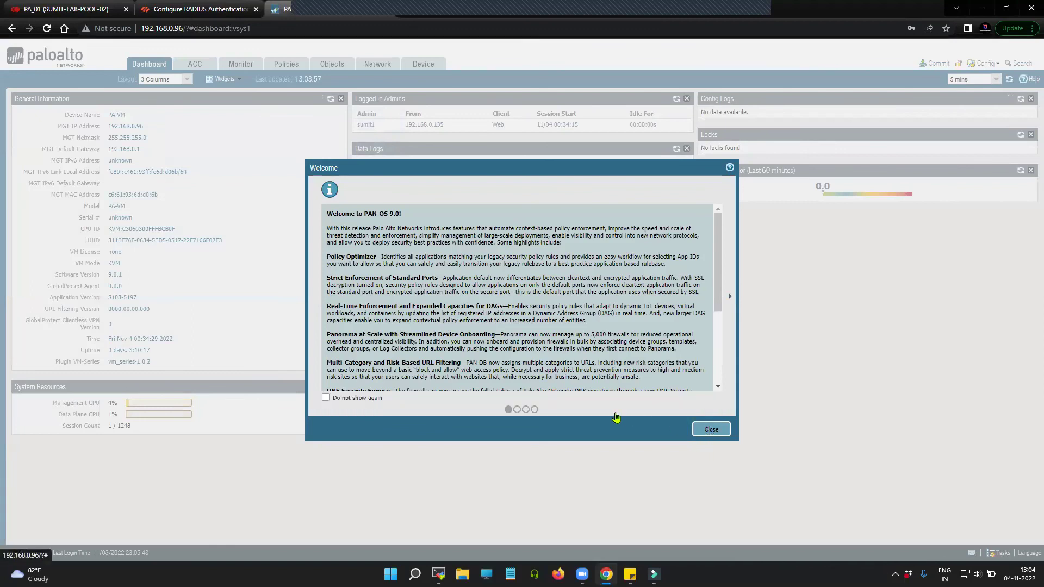
pyautogui.press('Escape')
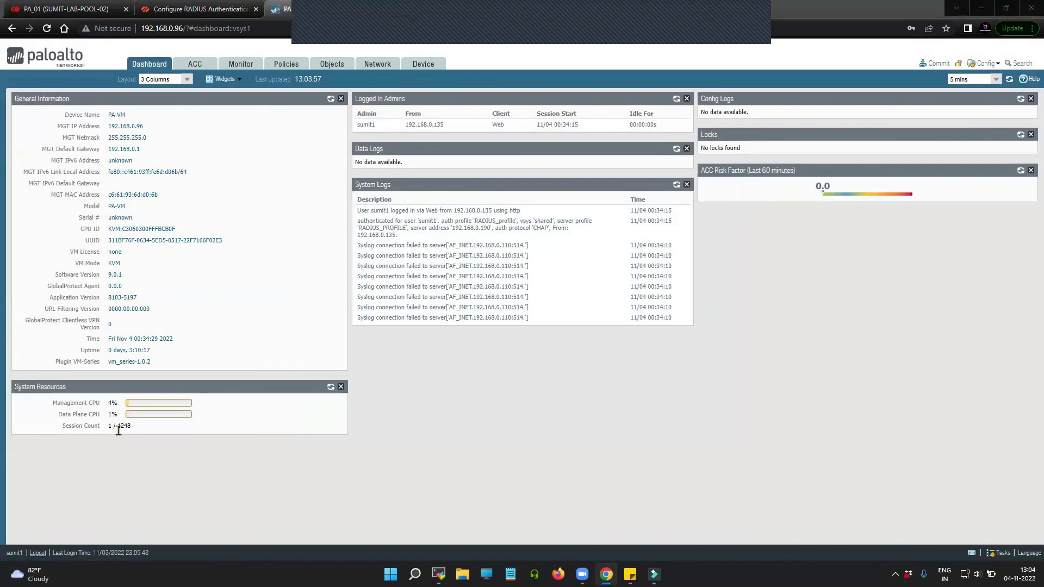
# Log out and sign in as the second RADIUS test user, re-entering its password.
pyautogui.click(38, 553)
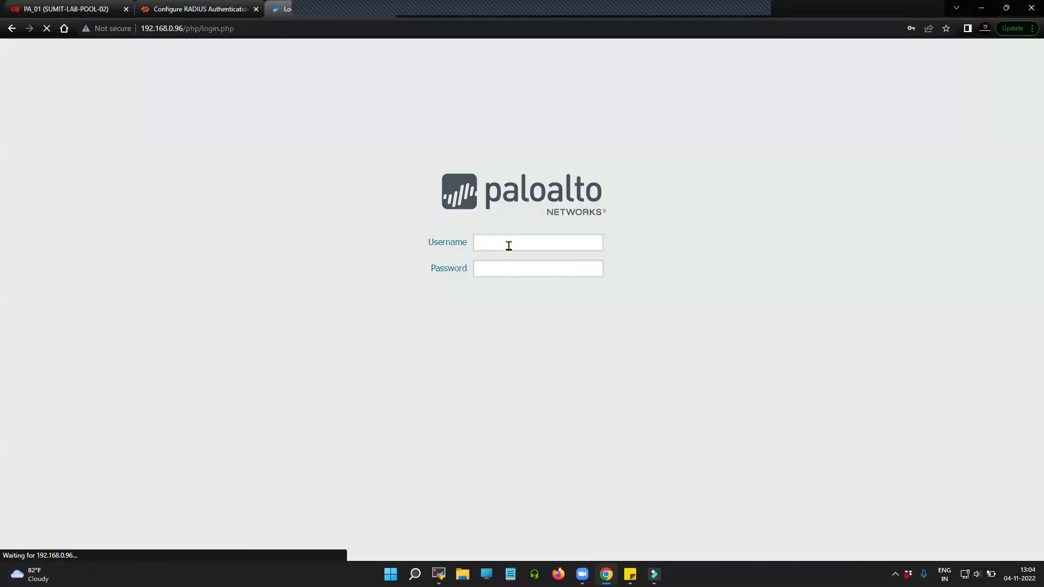
pyautogui.write('sumit2')
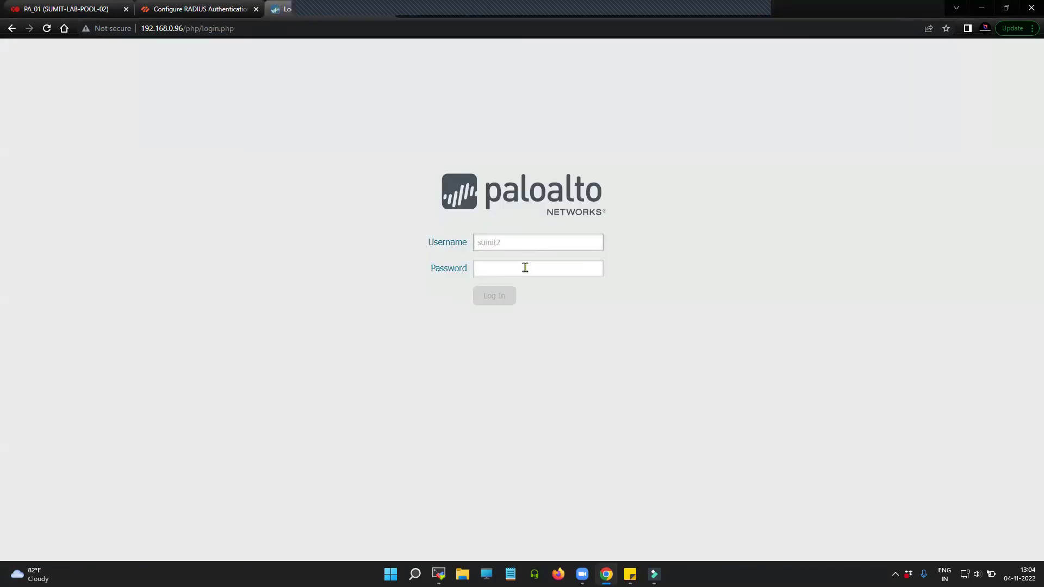
pyautogui.click(524, 270)
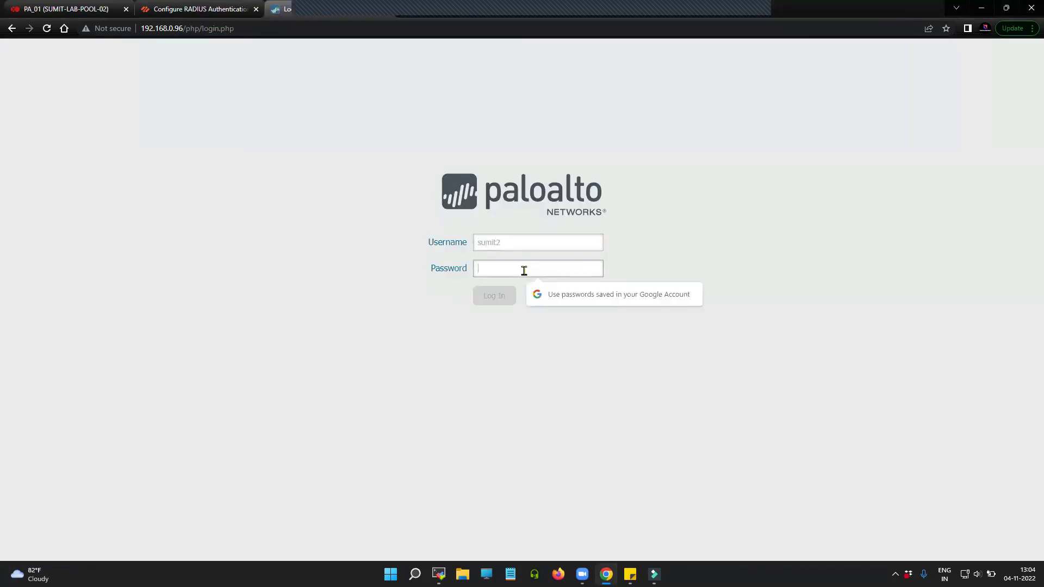
pyautogui.write('****')
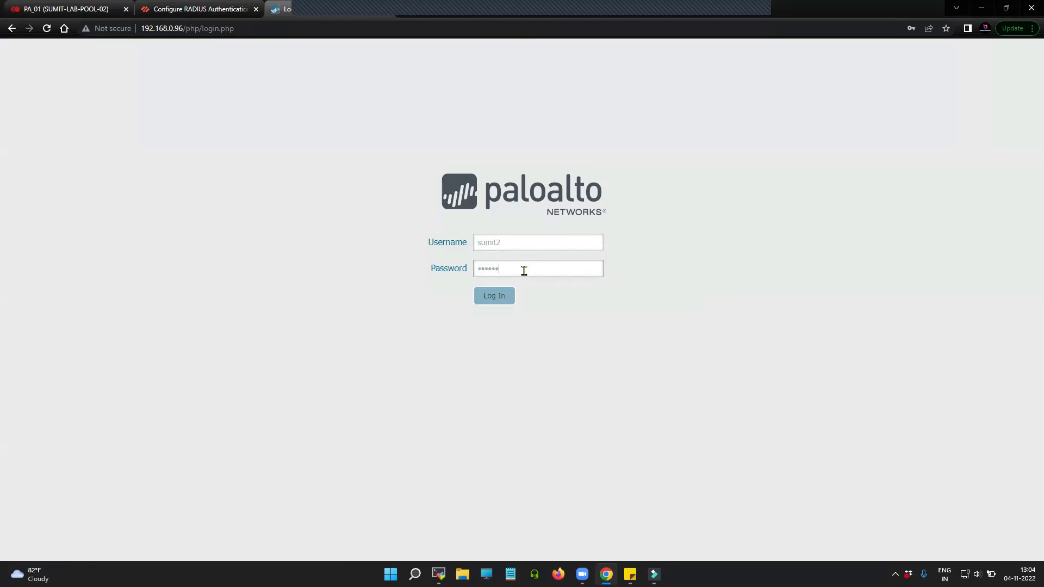
pyautogui.moveTo(524, 271); pyautogui.dragTo(456, 276)
pyautogui.write('*******')
pyautogui.click(494, 295)
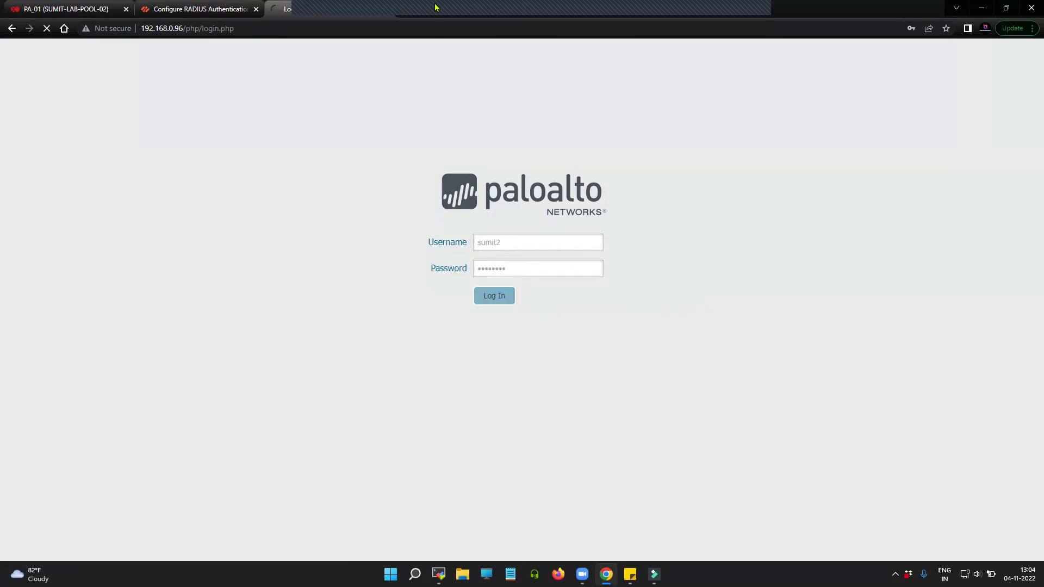